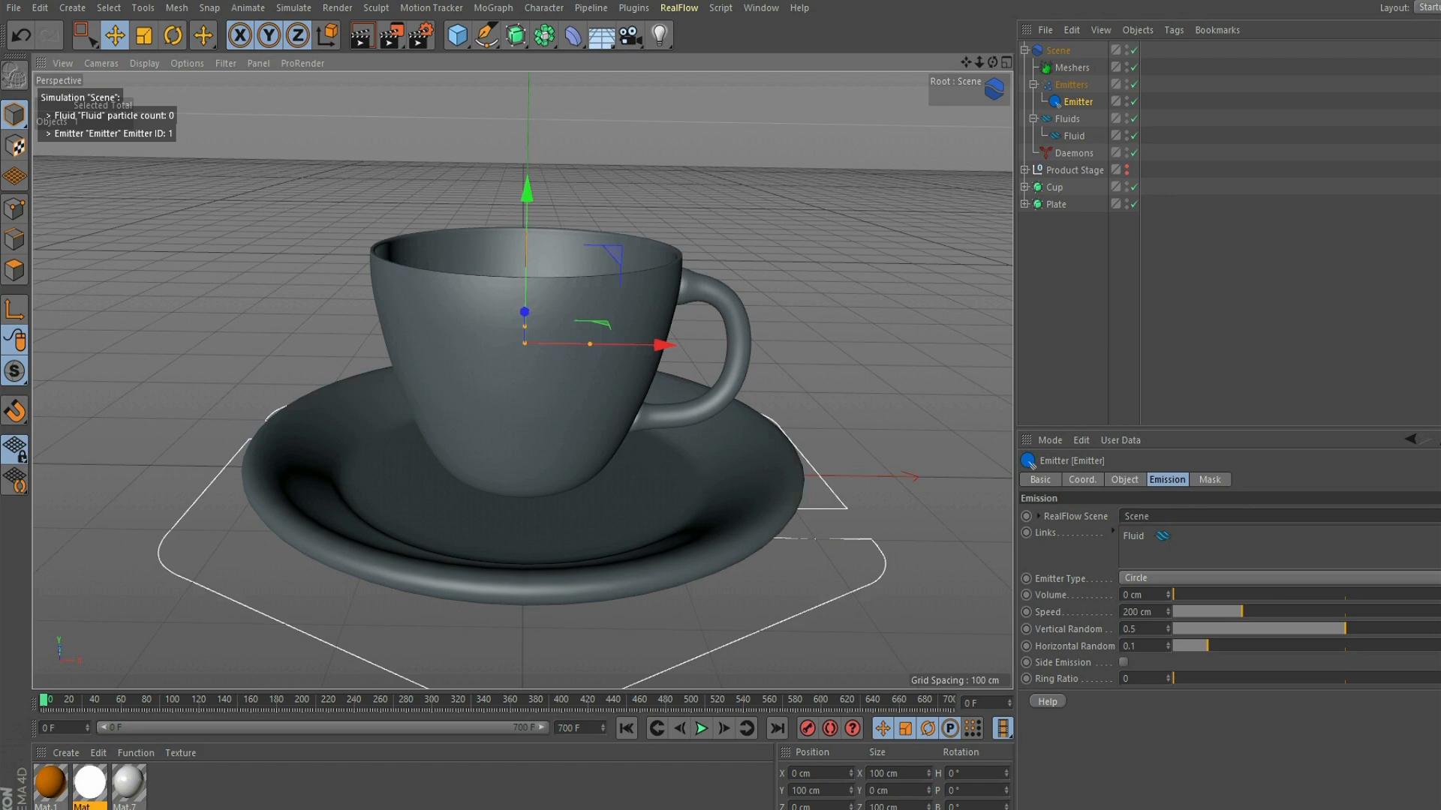
- Raise the circular fluid emitter above the cup to about 215 cm in Y and scale it down to about 31.6 cm
{"action": "left_click_drag", "start_coordinate": [978, 62], "coordinate": [919, 63]}
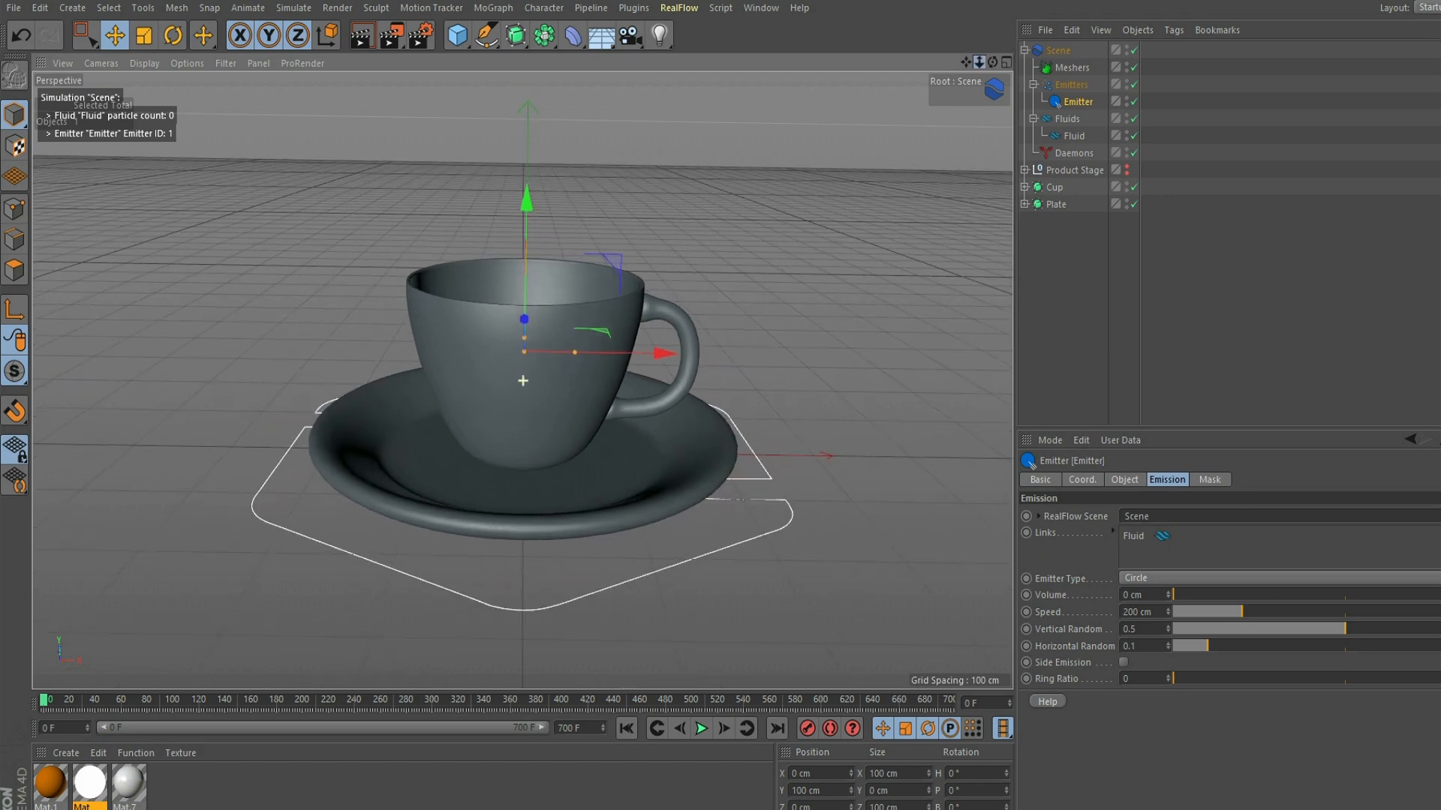
{"action": "left_click_drag", "start_coordinate": [527, 199], "coordinate": [529, 87]}
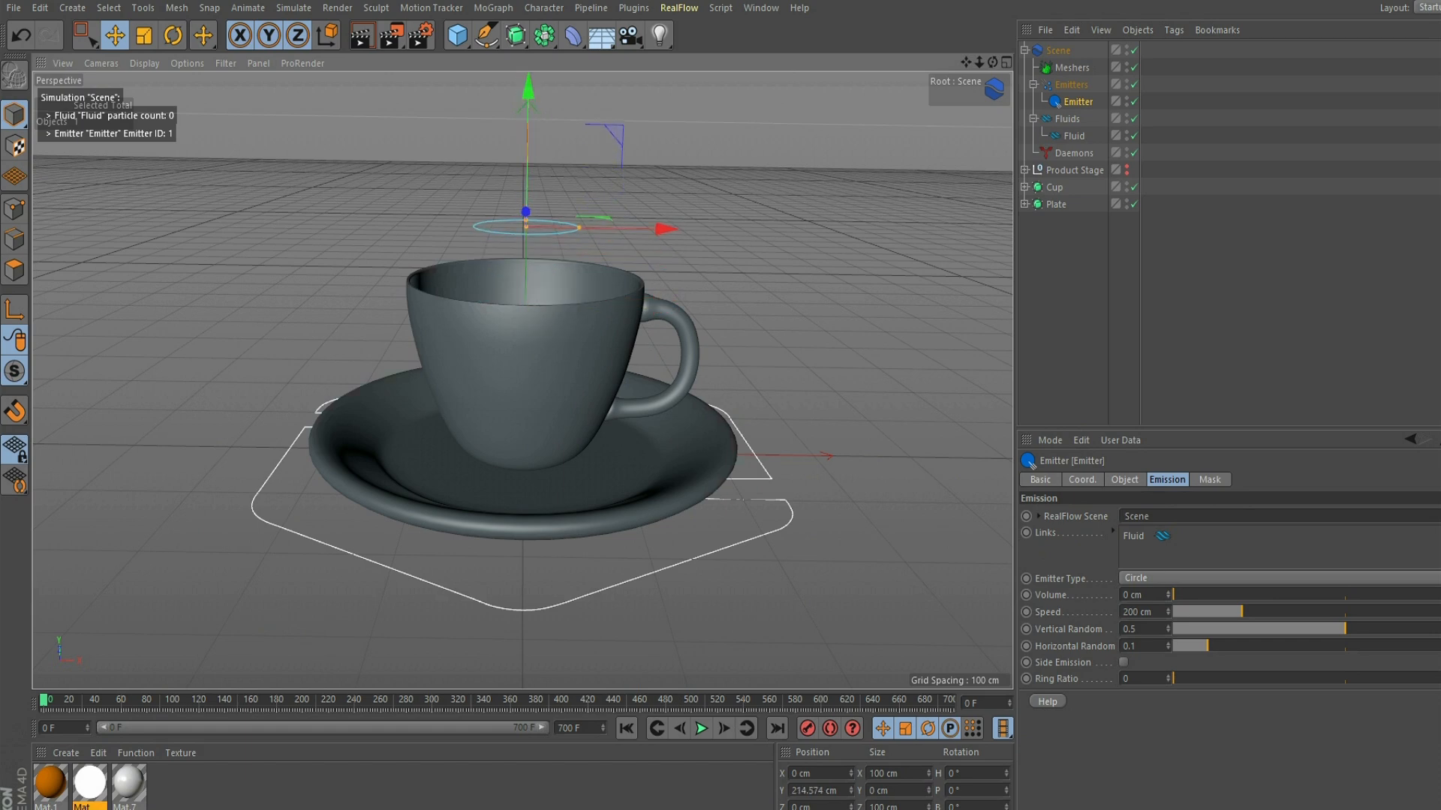
{"action": "left_click_drag", "start_coordinate": [992, 62], "coordinate": [992, 120]}
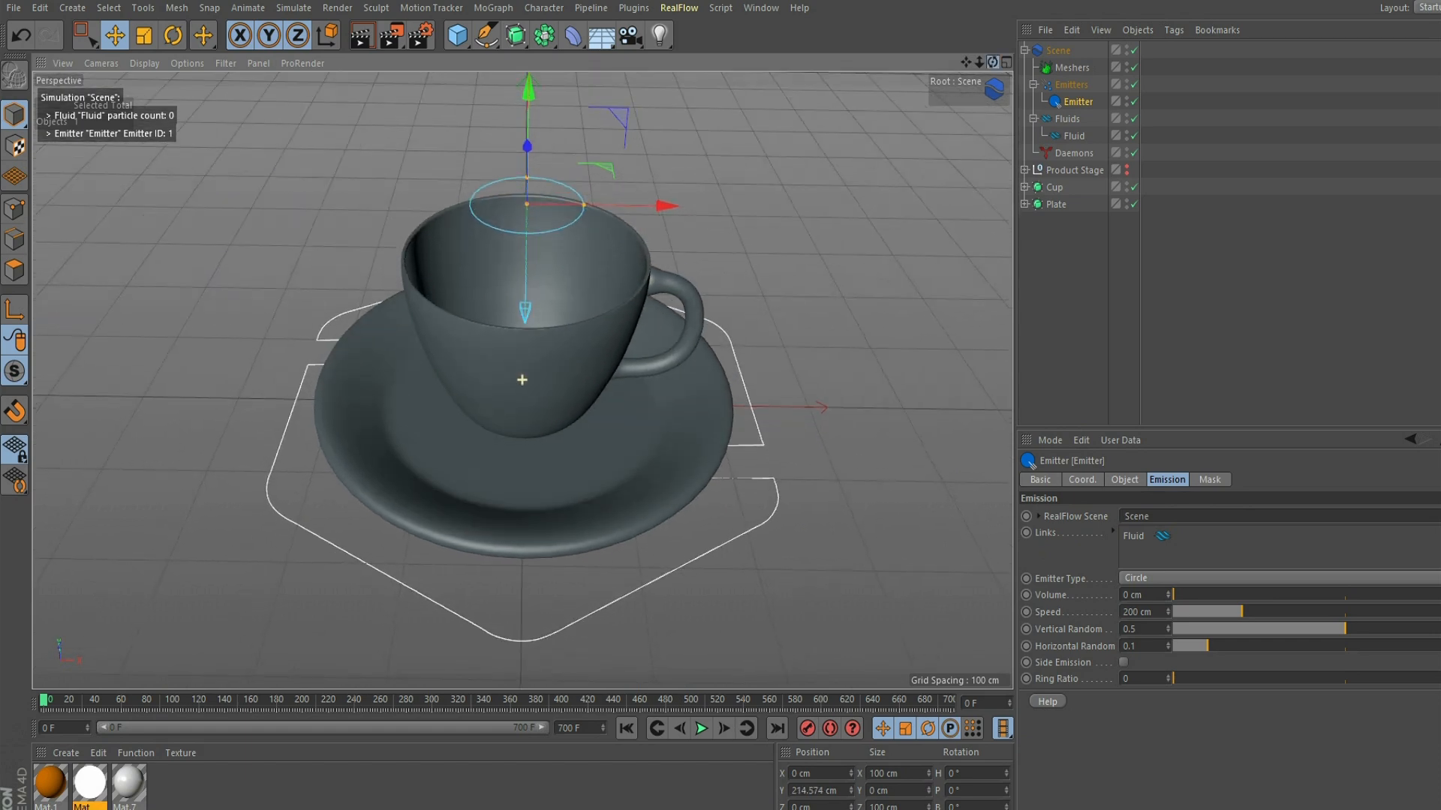
{"action": "key", "text": "t"}
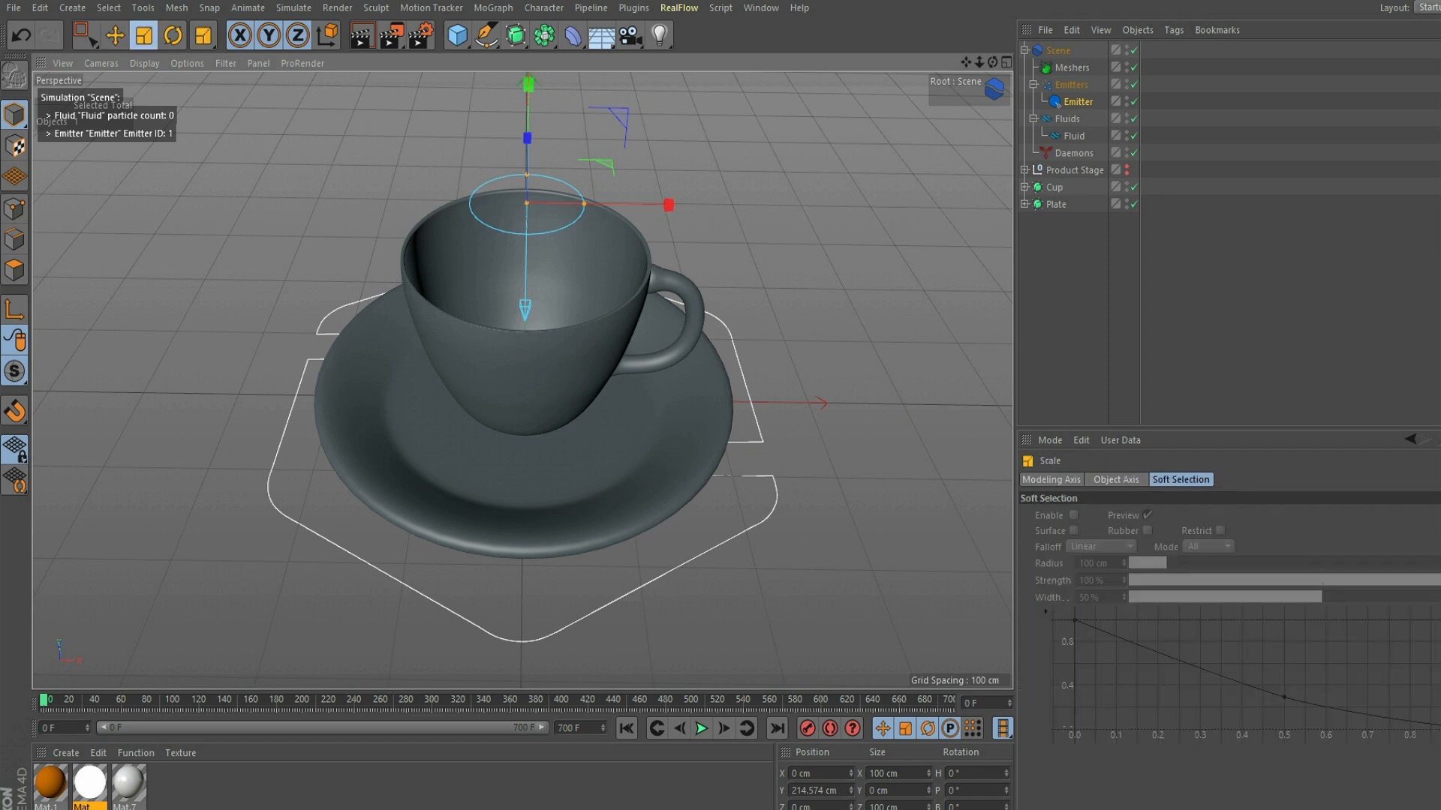
{"action": "left_click_drag", "start_coordinate": [848, 241], "coordinate": [648, 240]}
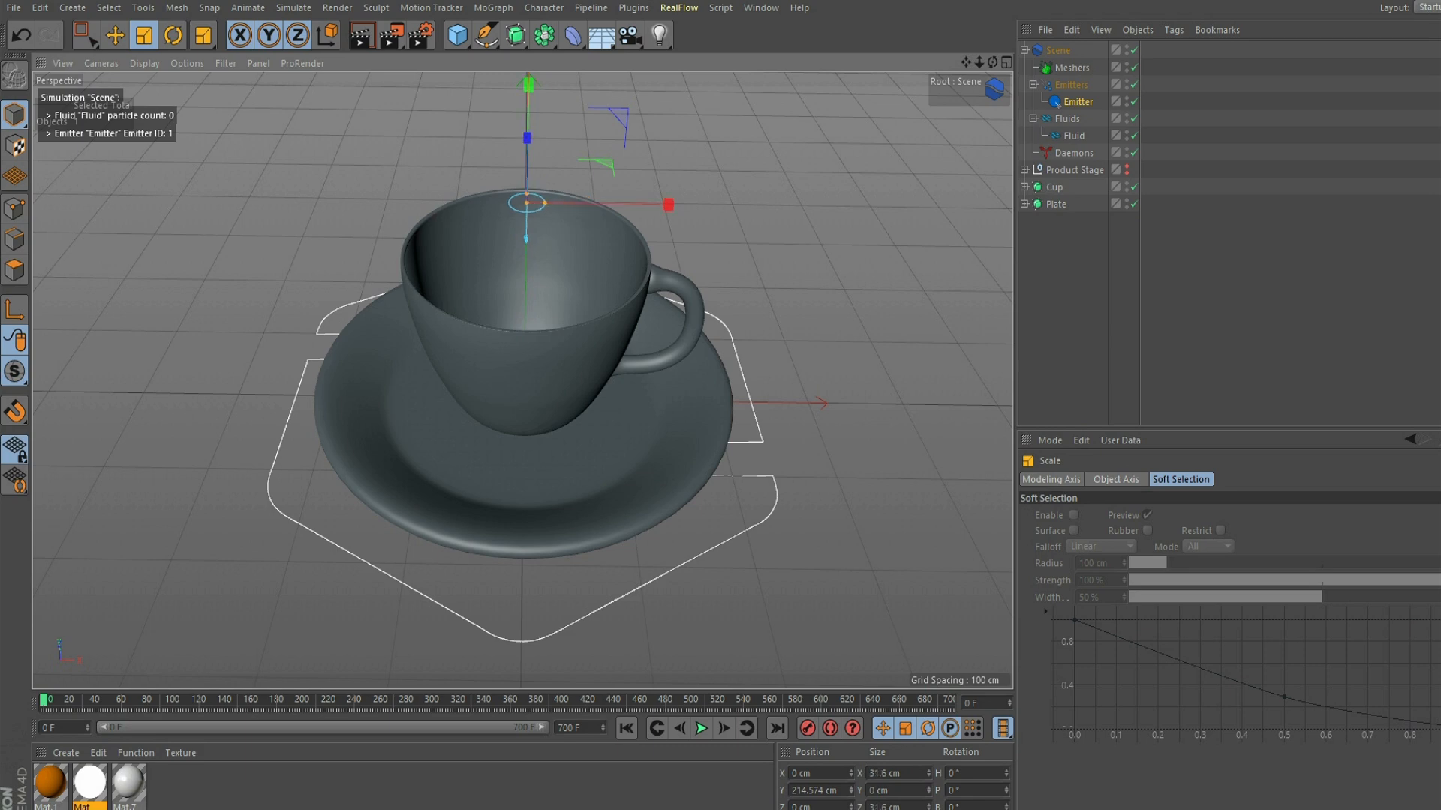
- Move the fluid emitter higher above the cup, to about 274 cm in Y
{"action": "mouse_move", "coordinate": [993, 62]}
{"action": "left_mouse_down"}
{"action": "mouse_move", "coordinate": [986, 27]}
{"action": "mouse_move", "coordinate": [1022, 62]}
{"action": "left_mouse_up"}
{"action": "key", "text": "e"}
{"action": "left_click_drag", "start_coordinate": [534, 105], "coordinate": [534, 11]}
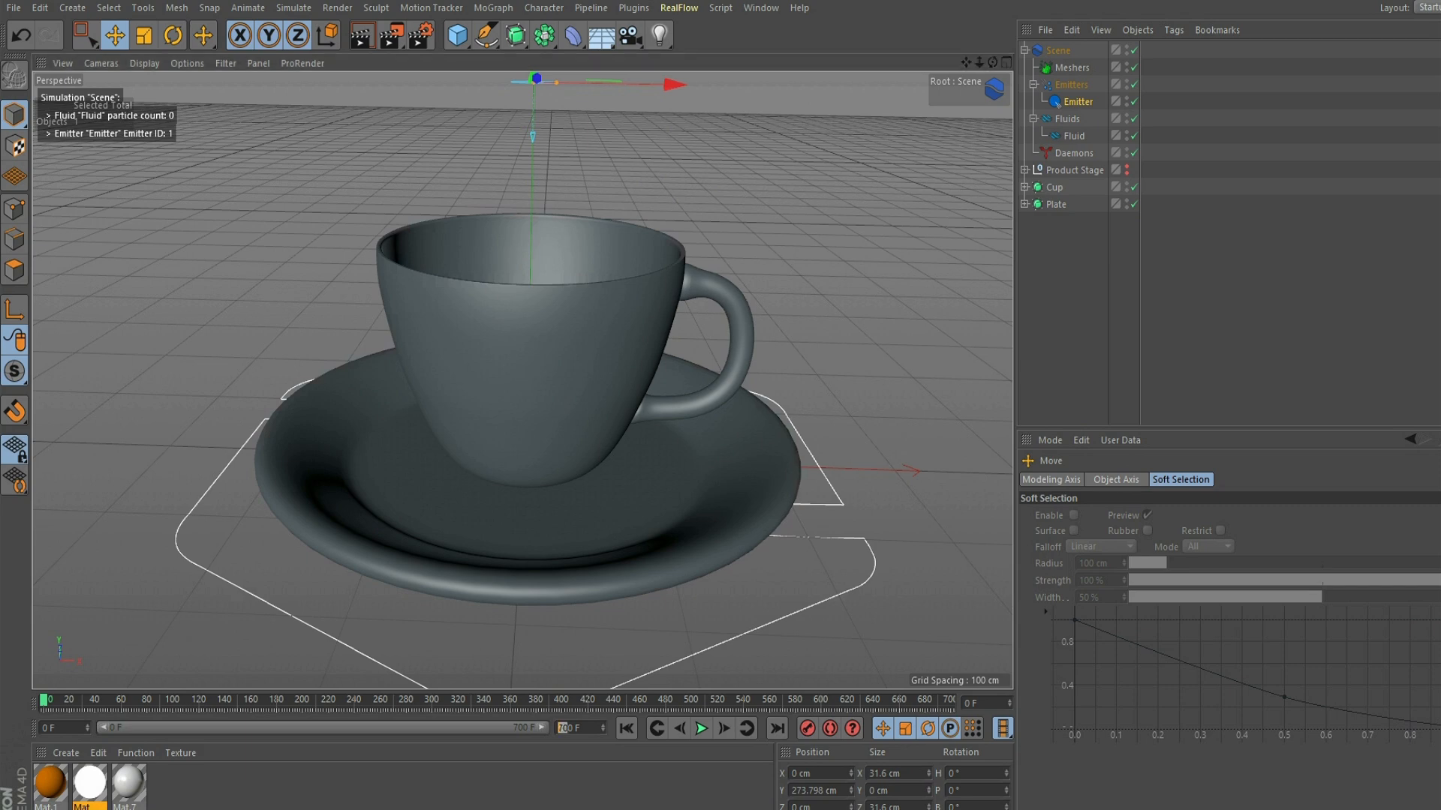
- Set the animation's end to 200 frames and play the simulation to check how the particles fall from the emitter
{"action": "type", "text": "2"}
{"action": "key", "text": "Return"}
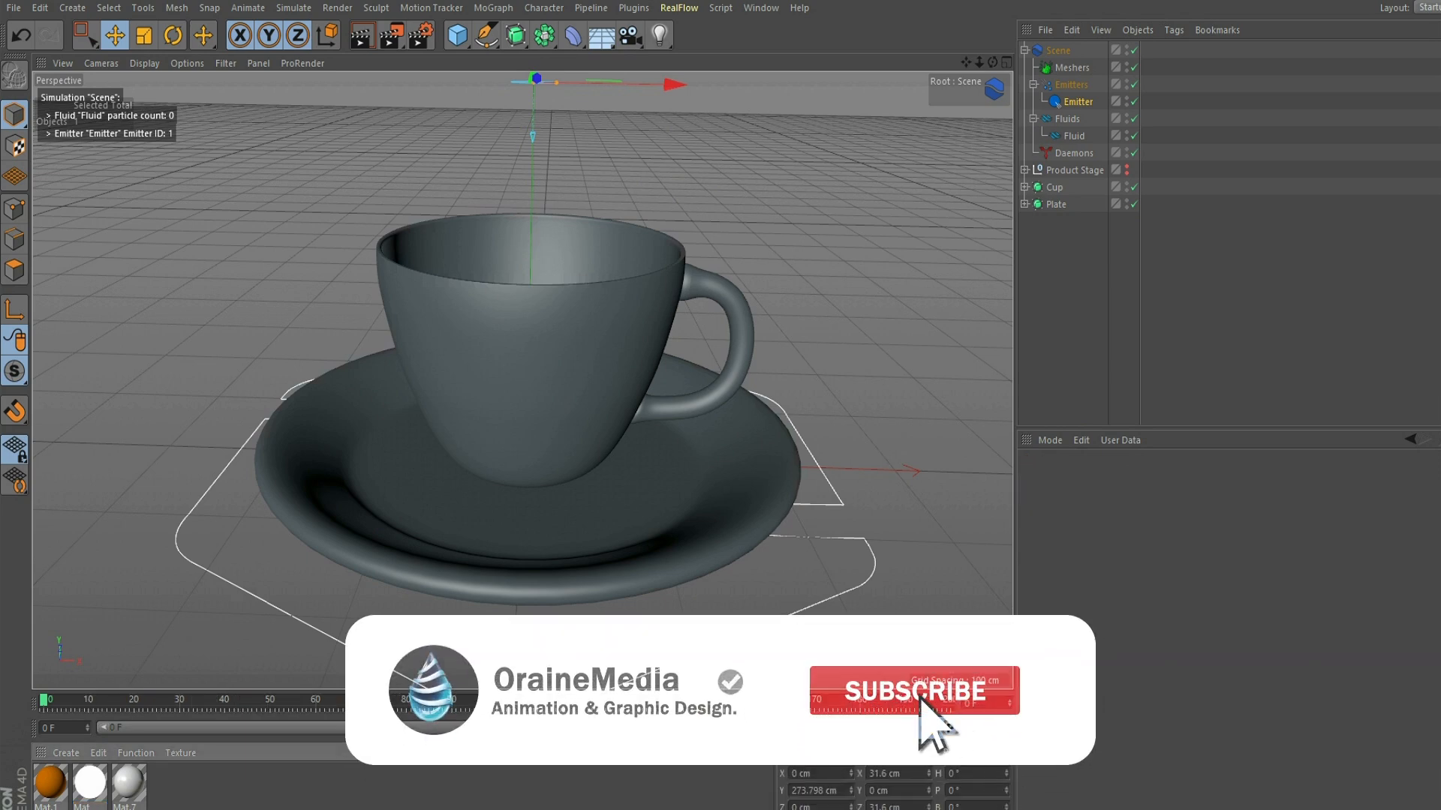
{"action": "right_click_drag", "start_coordinate": [523, 380], "coordinate": [538, 380], "text": "alt"}
{"action": "left_click", "coordinate": [701, 728]}
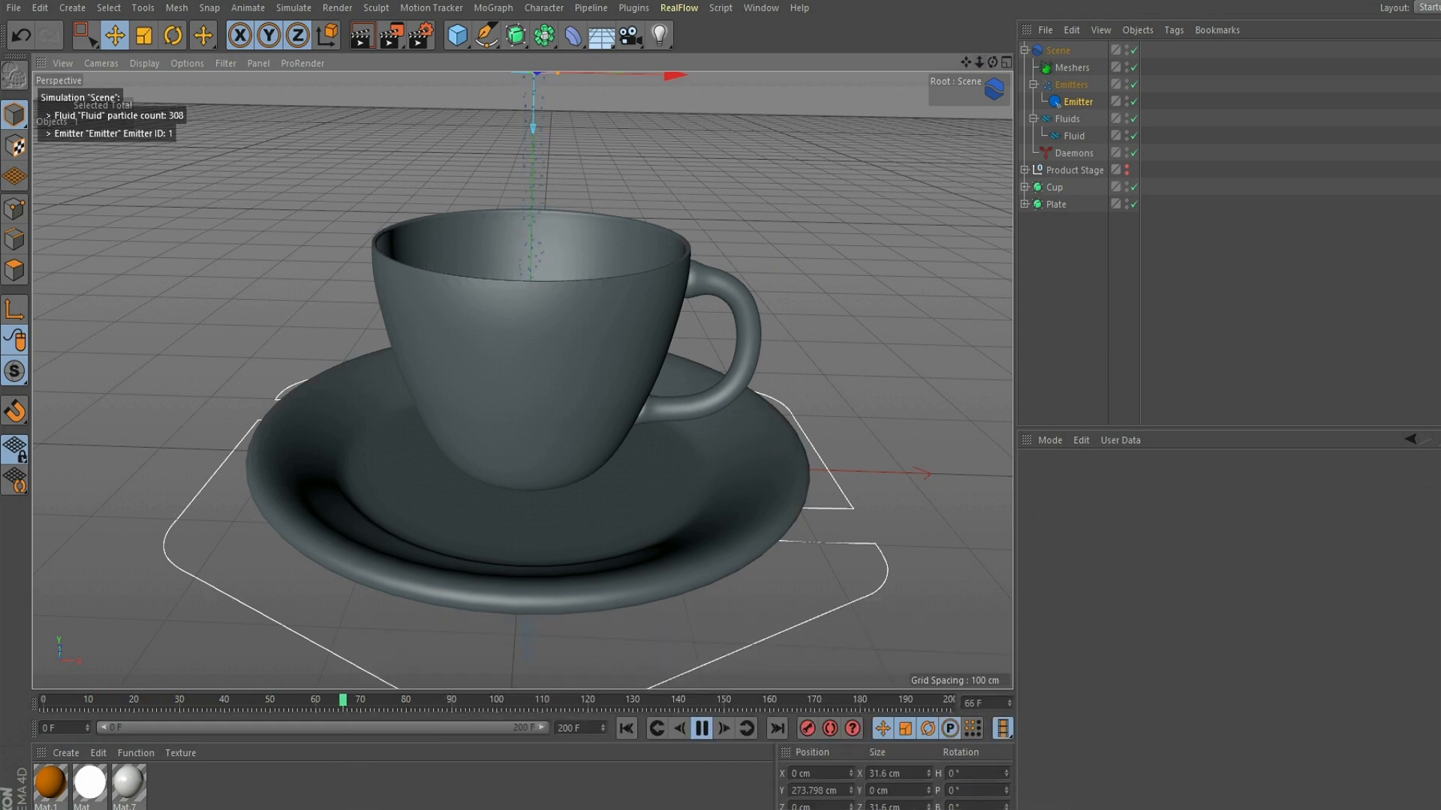
{"action": "mouse_move", "coordinate": [993, 62]}
{"action": "left_mouse_down"}
{"action": "mouse_move", "coordinate": [993, 5]}
{"action": "mouse_move", "coordinate": [992, 64]}
{"action": "left_mouse_up"}
{"action": "left_click", "coordinate": [702, 728]}
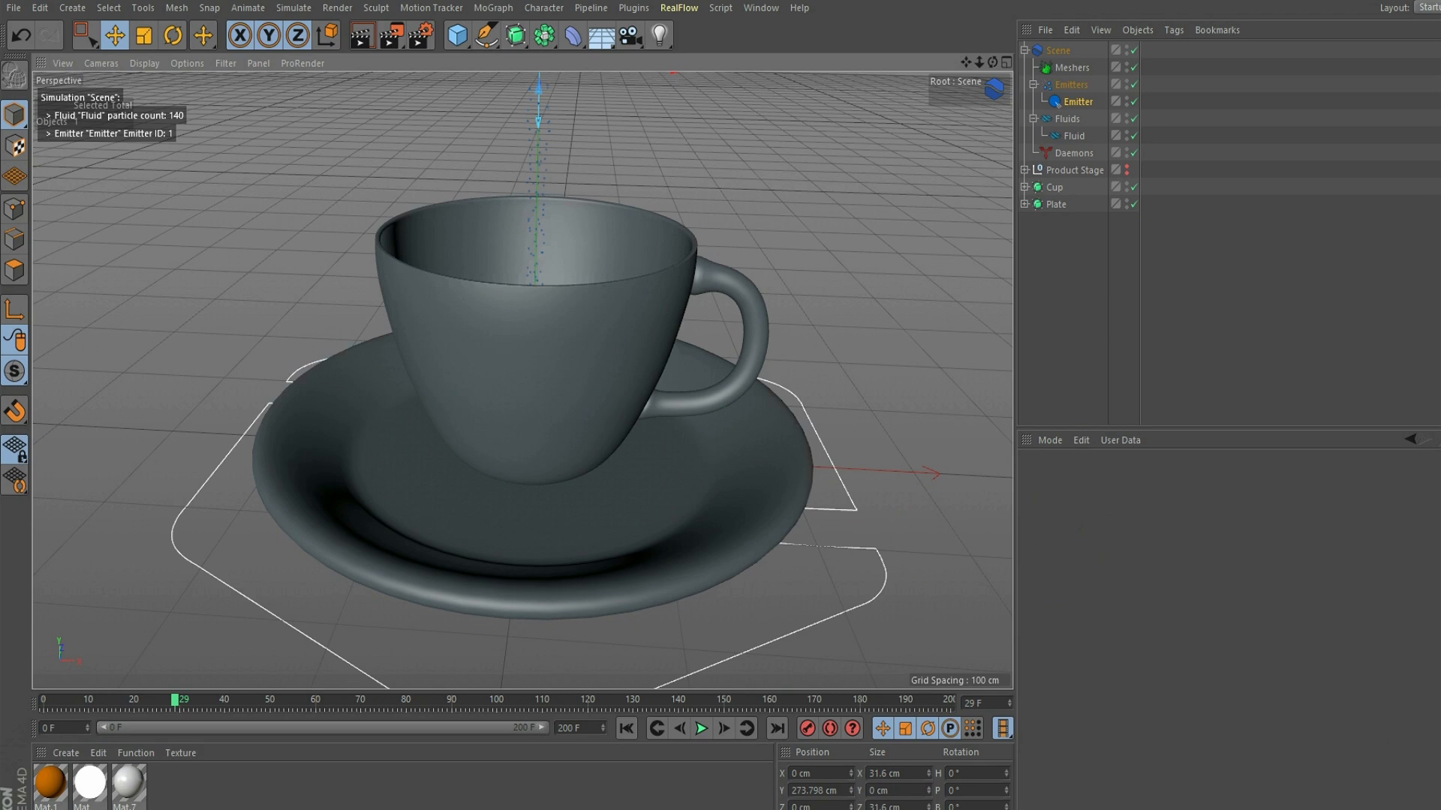
- Add a k Volume daemon to the RealFlow scene's Daemons group
{"action": "left_click", "coordinate": [1074, 153]}
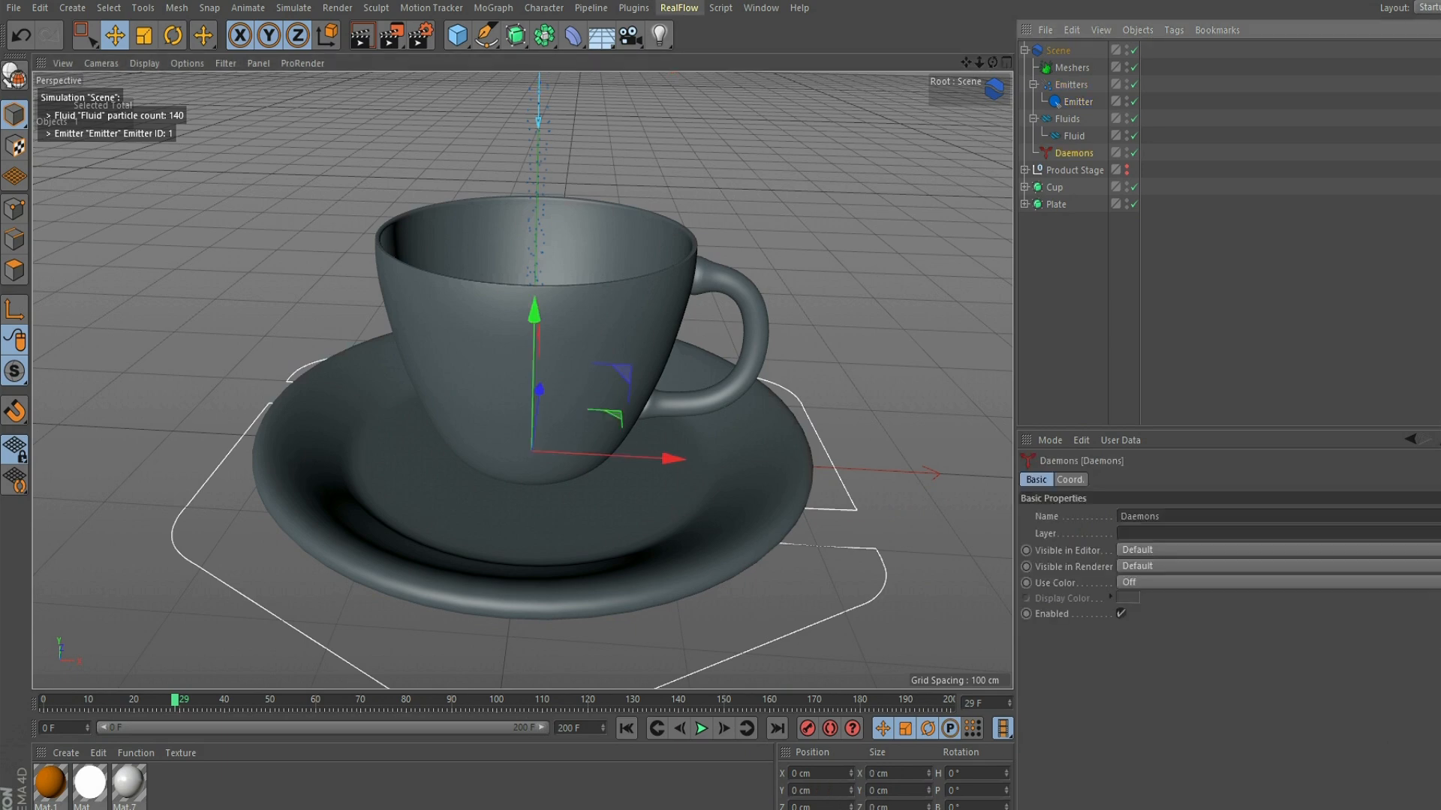
{"action": "left_click", "coordinate": [679, 8]}
{"action": "mouse_move", "coordinate": [702, 50]}
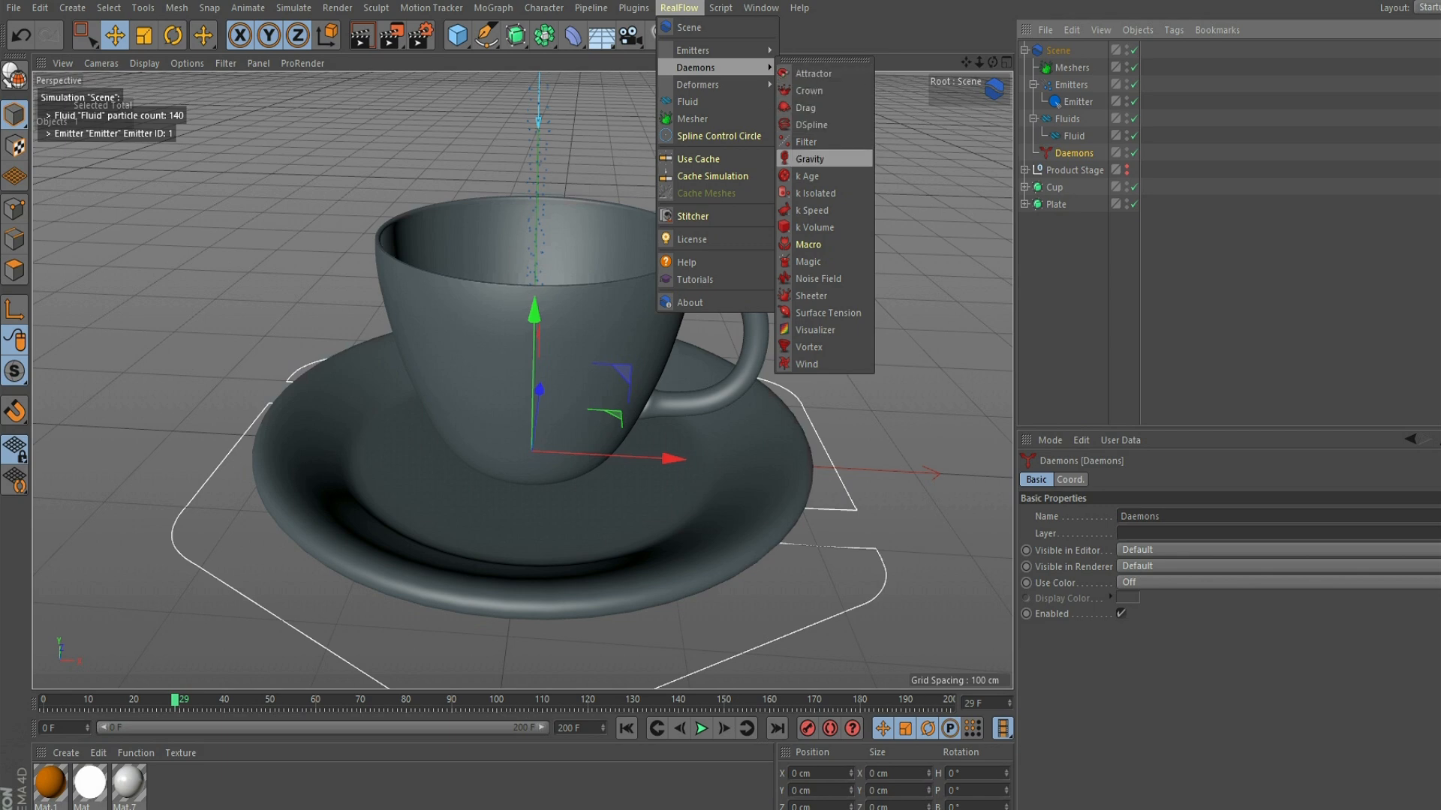
{"action": "left_click", "coordinate": [817, 227]}
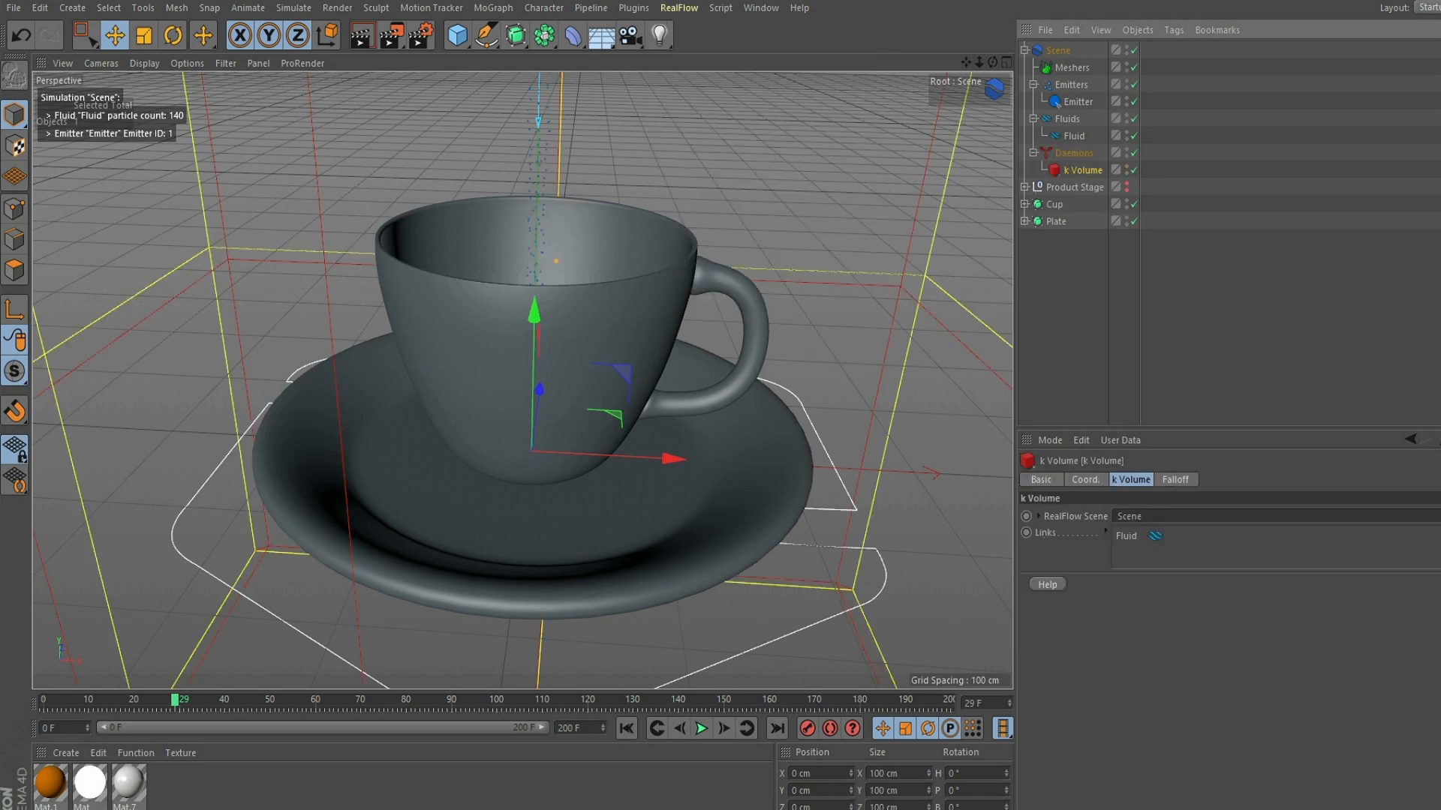
- In the Right view, shrink the k Volume box's depth and height, and raise it around the cup to about 227 cm in Y
{"action": "key", "text": "F5"}
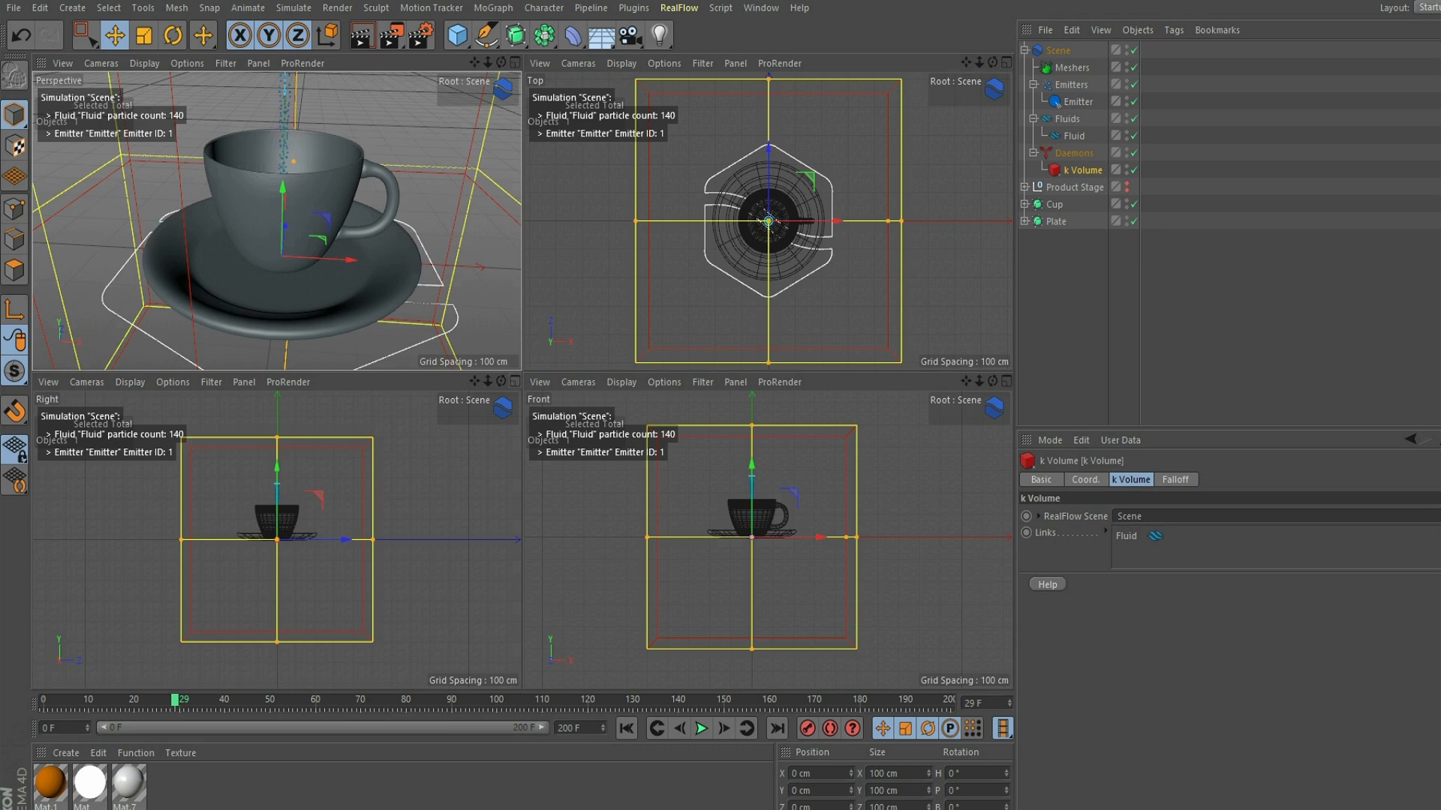
{"action": "key", "text": "F3"}
{"action": "left_click_drag", "start_coordinate": [714, 380], "coordinate": [582, 381]}
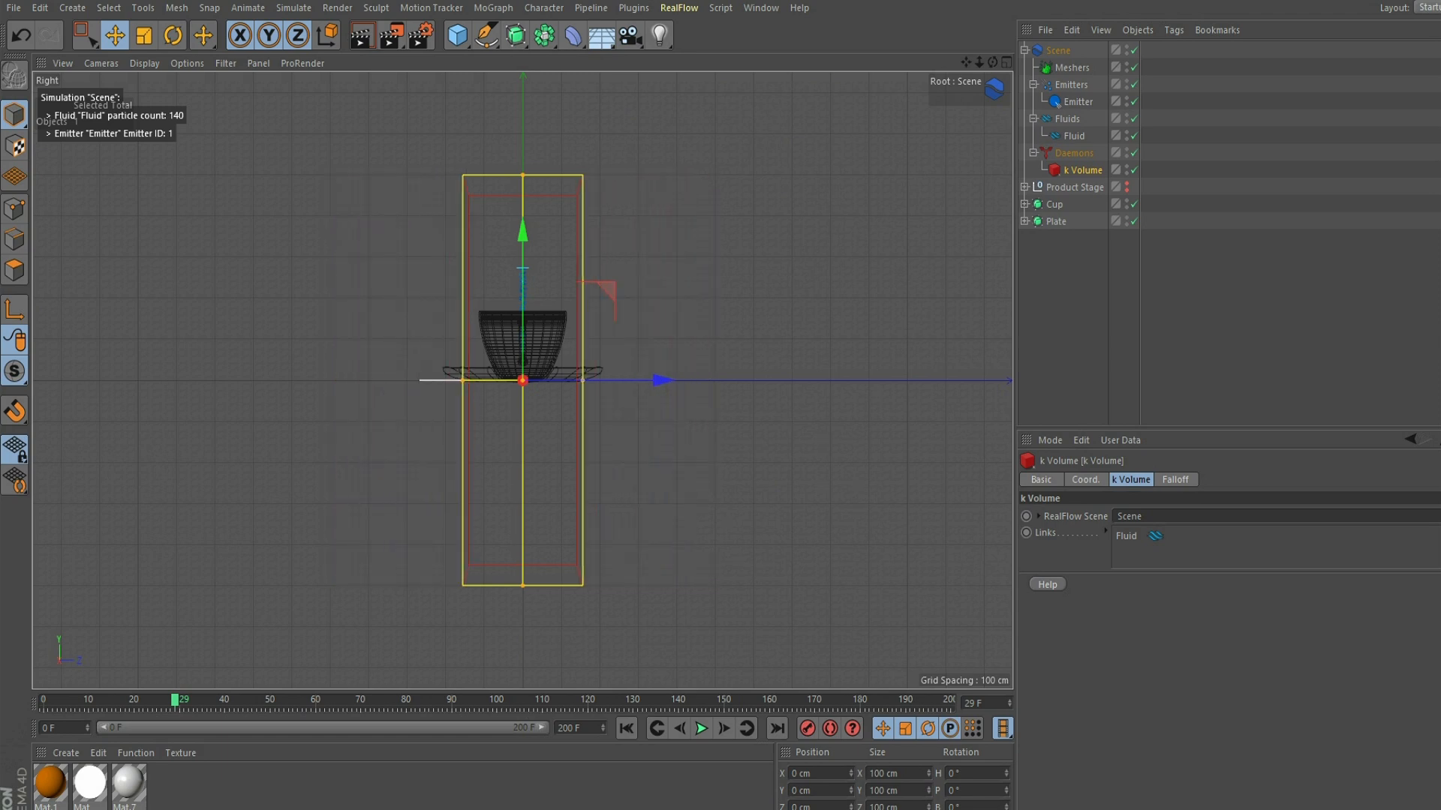
{"action": "left_click_drag", "start_coordinate": [523, 175], "coordinate": [523, 137]}
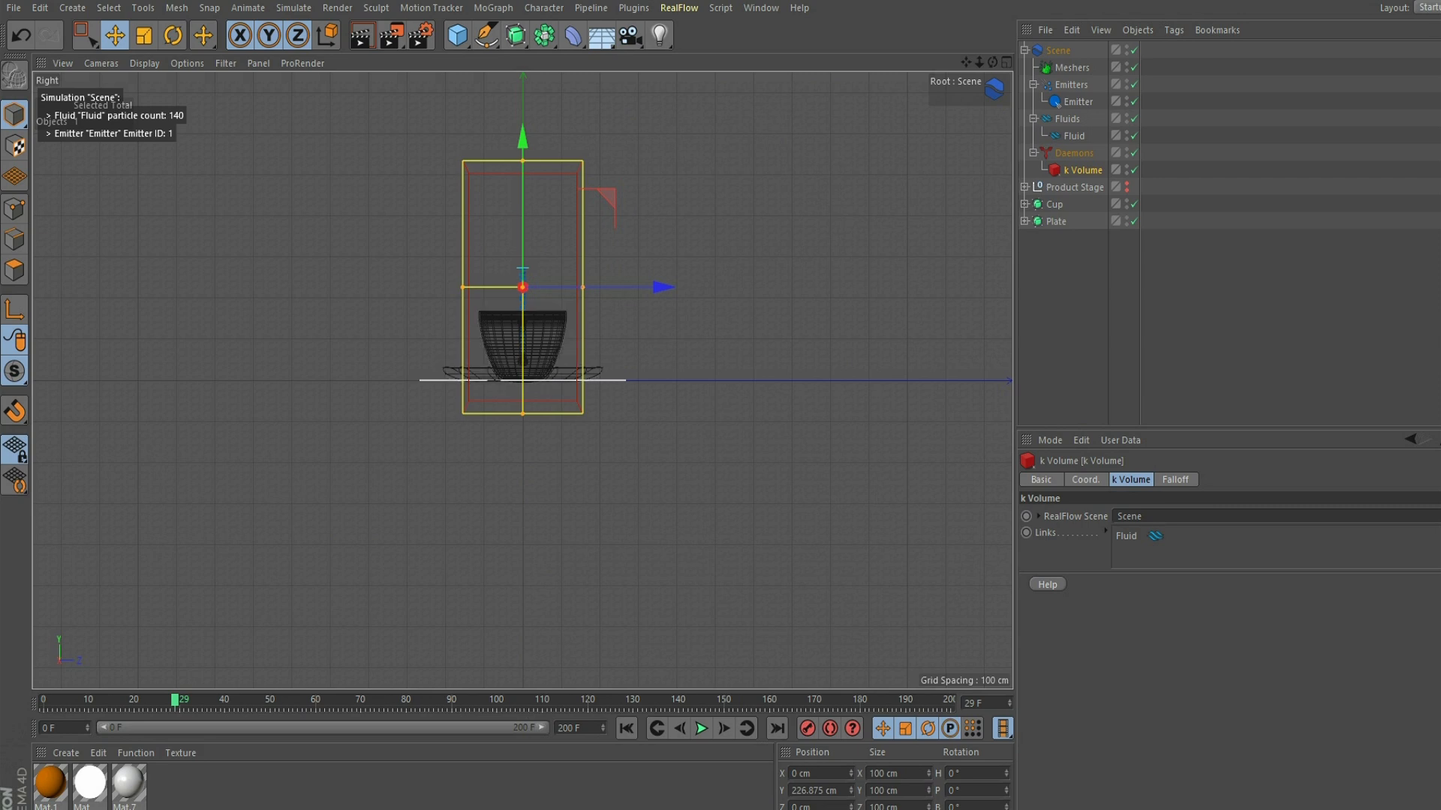
- Trim the k Volume box's height and depth further, and raise it to about 246 cm in Y so its base meets the floor
{"action": "left_click_drag", "start_coordinate": [979, 62], "coordinate": [947, 133]}
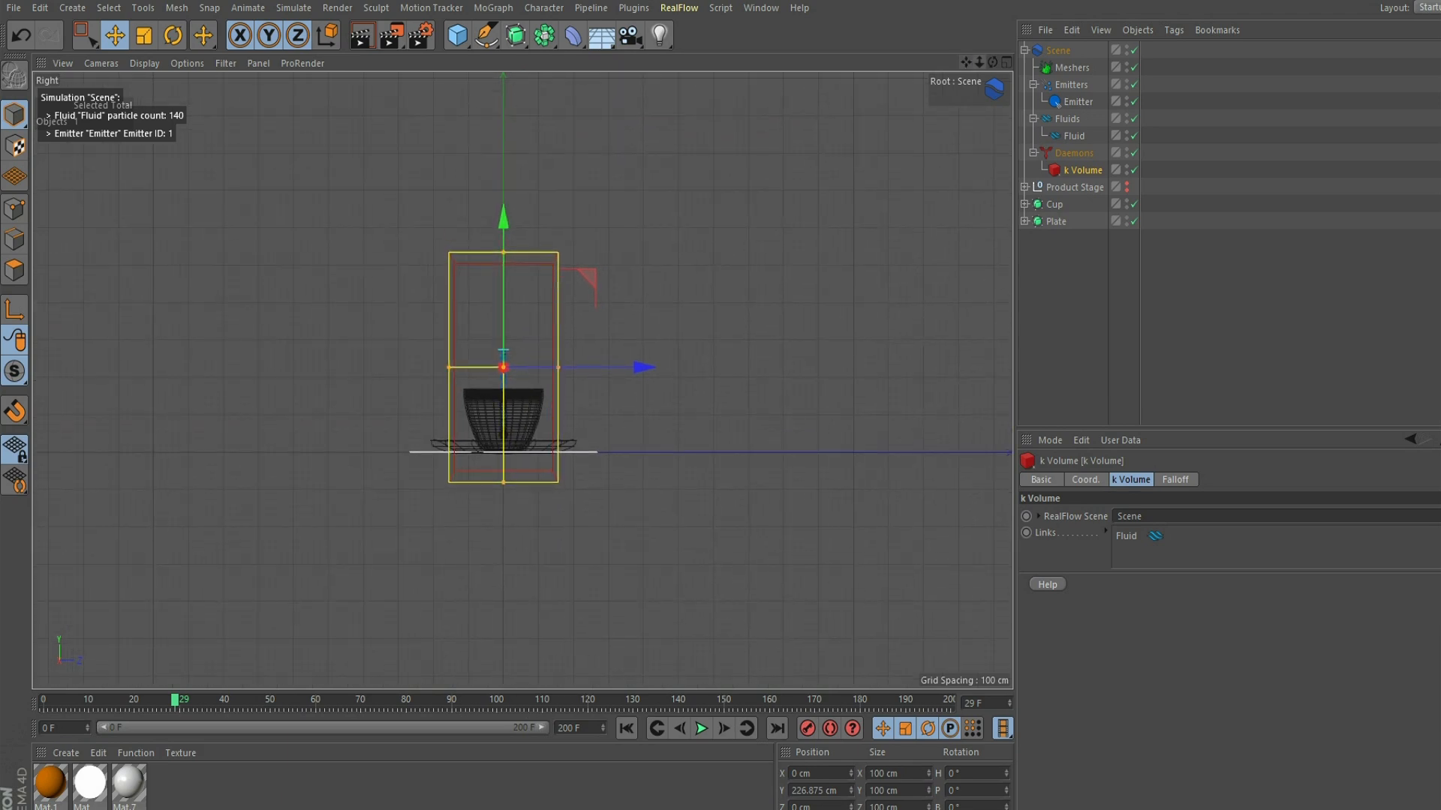
{"action": "left_click_drag", "start_coordinate": [979, 63], "coordinate": [995, 62]}
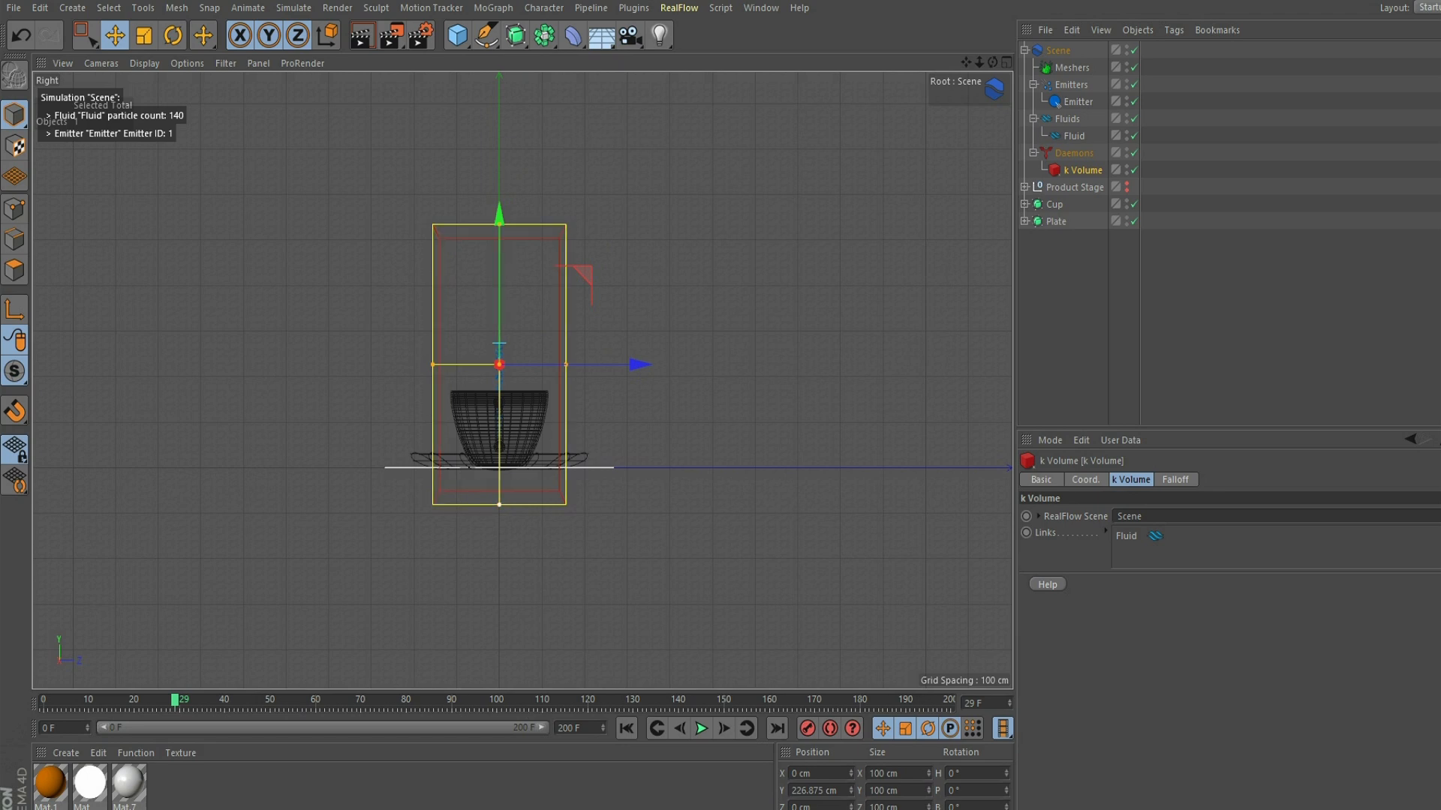
{"action": "left_click_drag", "start_coordinate": [499, 505], "coordinate": [499, 476]}
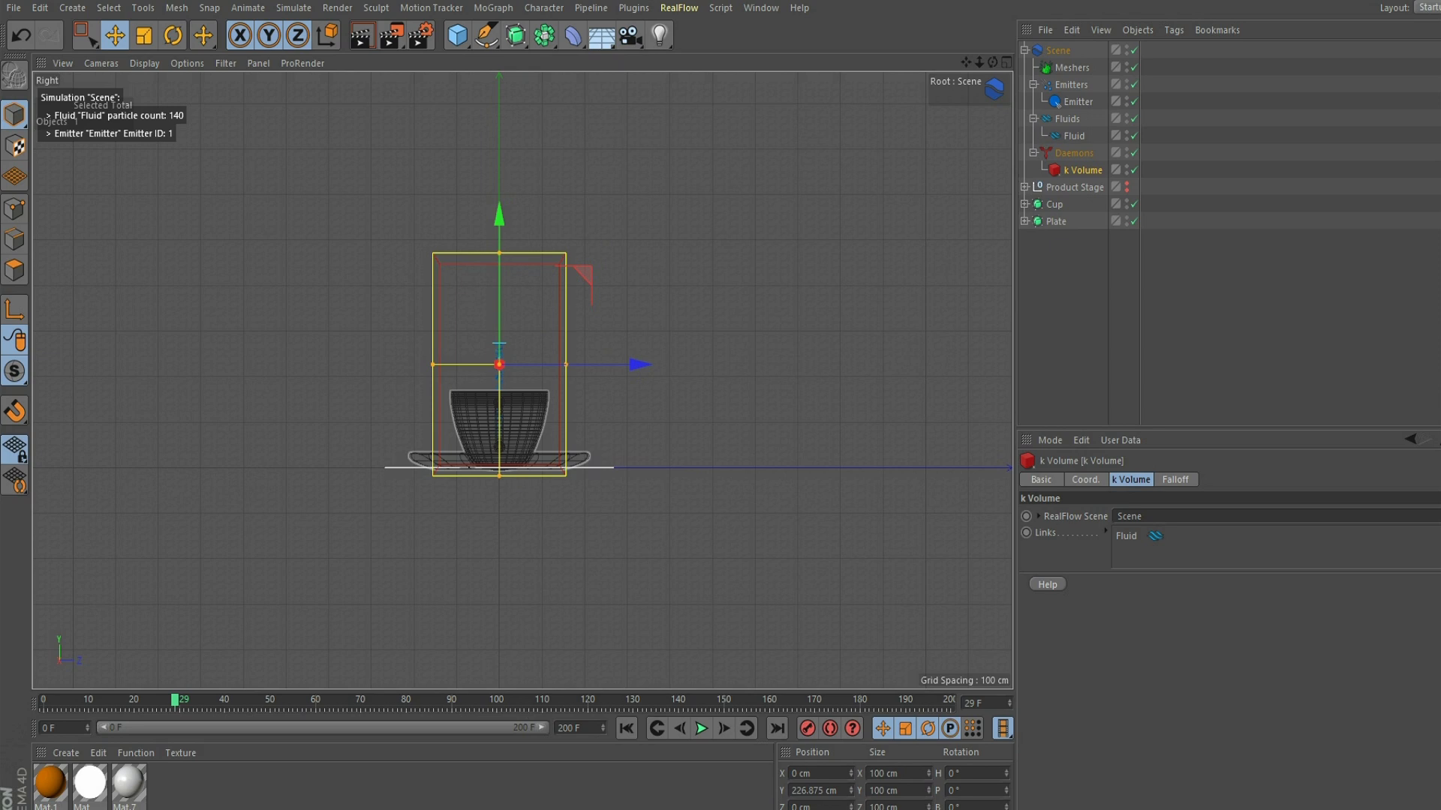
{"action": "left_click_drag", "start_coordinate": [565, 365], "coordinate": [555, 365]}
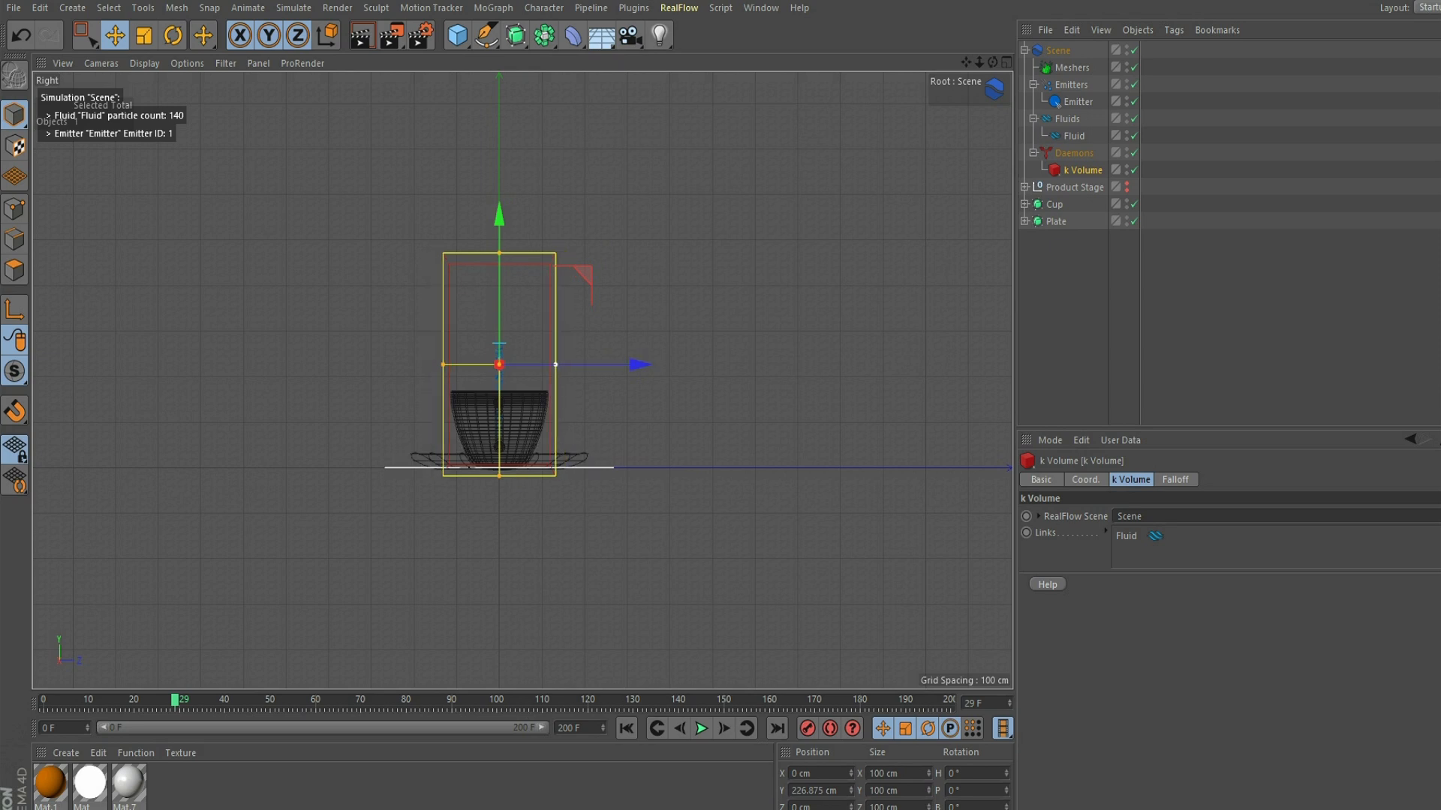
{"action": "left_click_drag", "start_coordinate": [499, 217], "coordinate": [499, 209]}
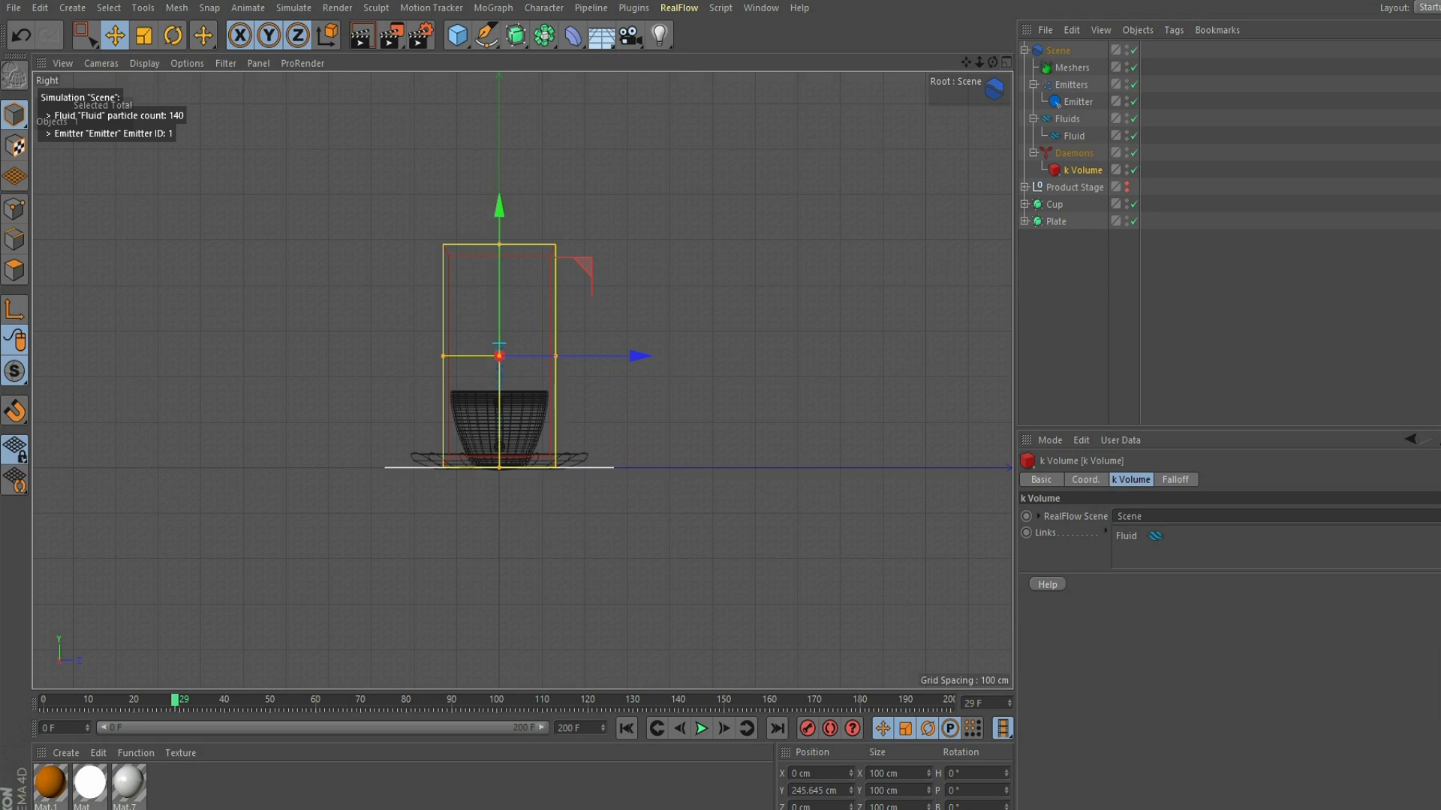
- In the Top view, narrow the k Volume box along X to fit around the cup, and return to the Perspective view
{"action": "left_click", "coordinate": [1007, 63]}
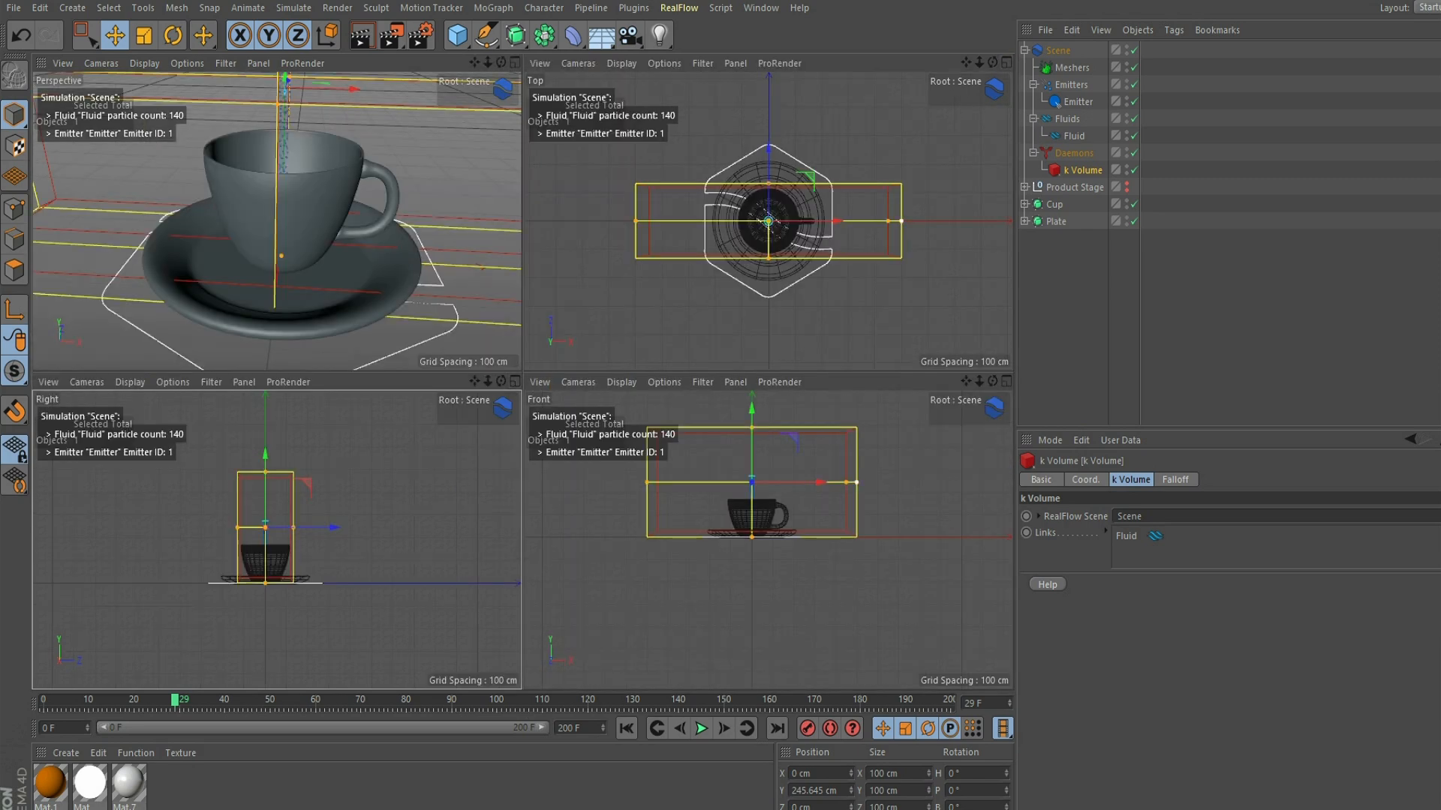
{"action": "left_click_drag", "start_coordinate": [901, 221], "coordinate": [811, 221]}
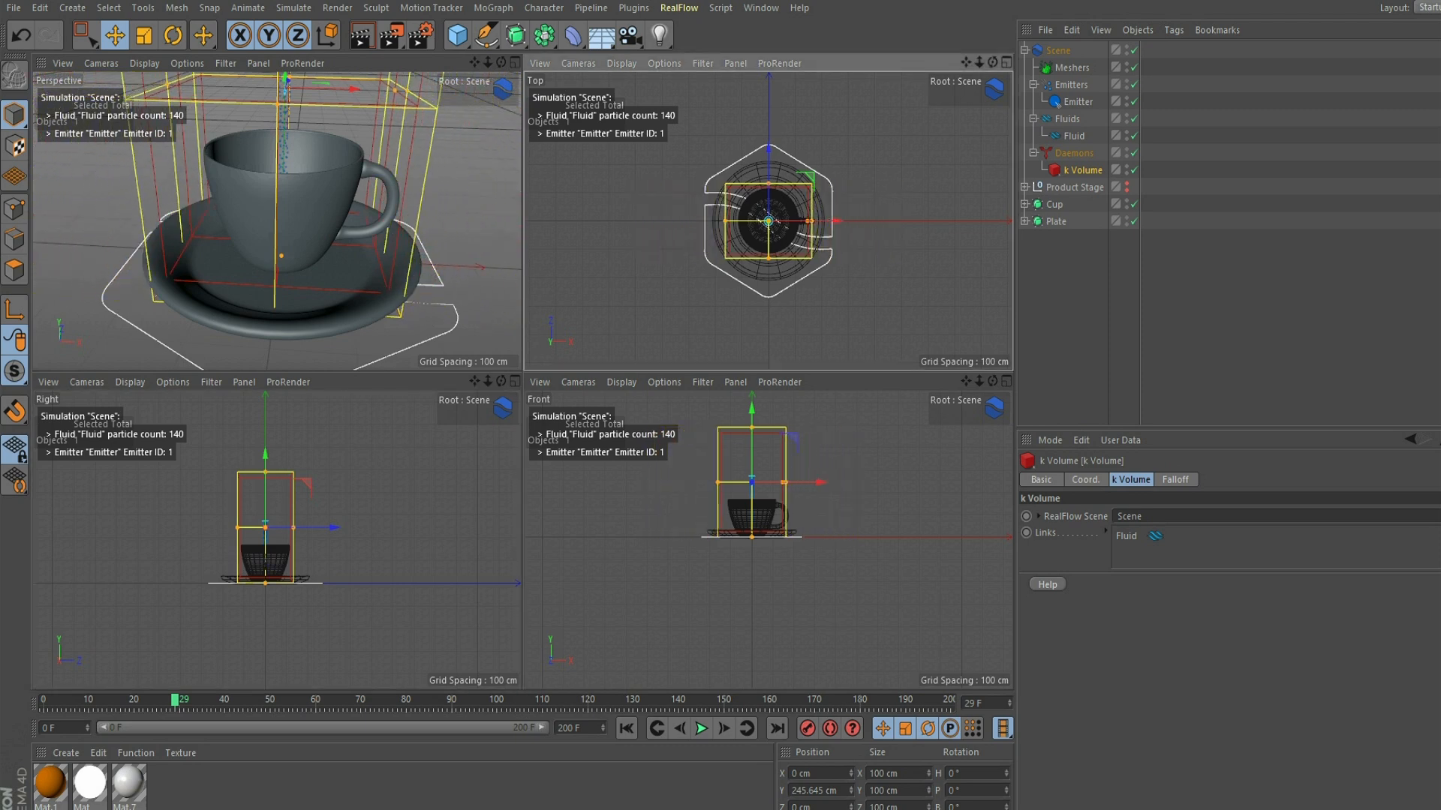
{"action": "left_click", "coordinate": [515, 62]}
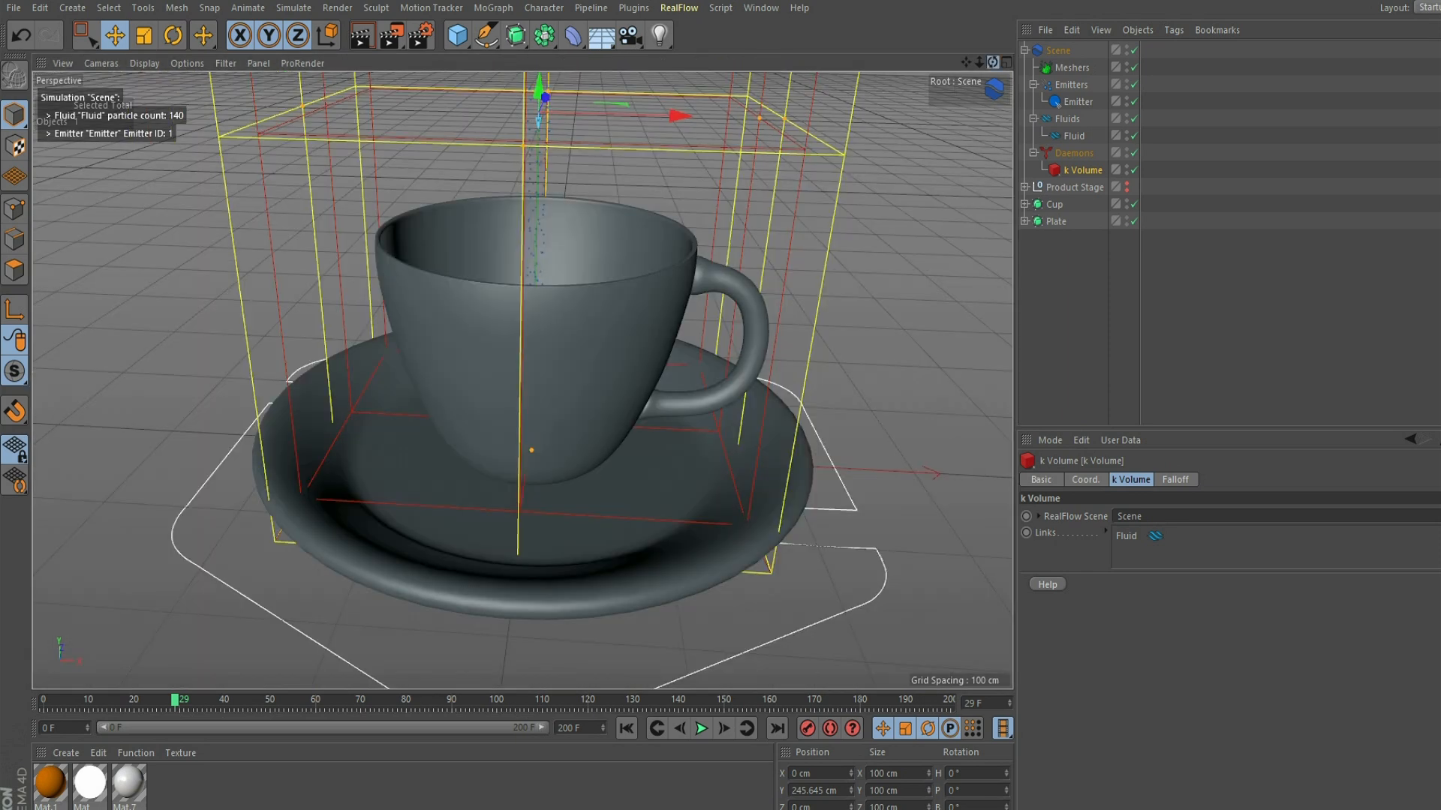
- Replay the simulation from the first frame to check the particles inside the k Volume box
{"action": "left_click_drag", "start_coordinate": [993, 63], "coordinate": [993, 49]}
{"action": "left_click", "coordinate": [627, 728]}
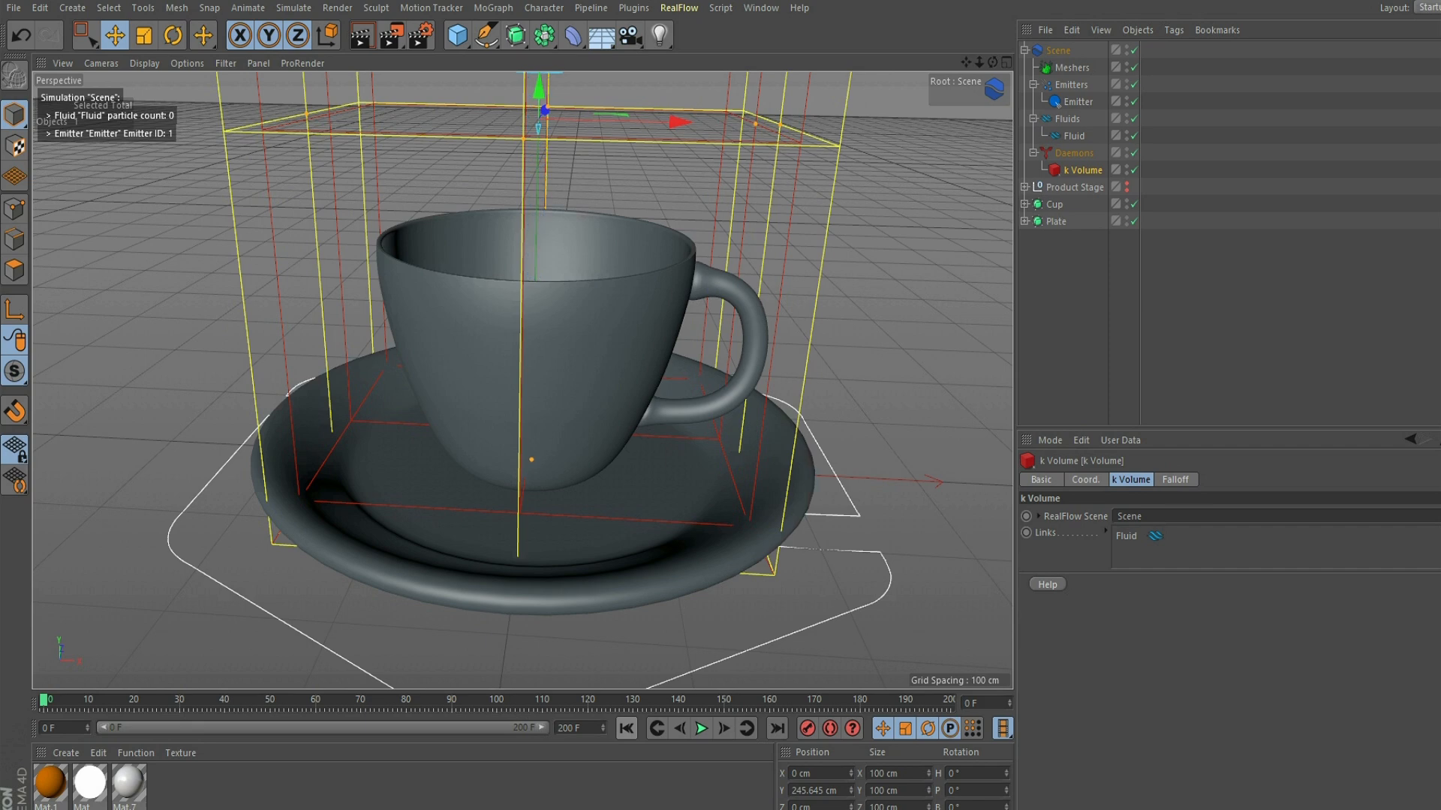
{"action": "left_click", "coordinate": [702, 728]}
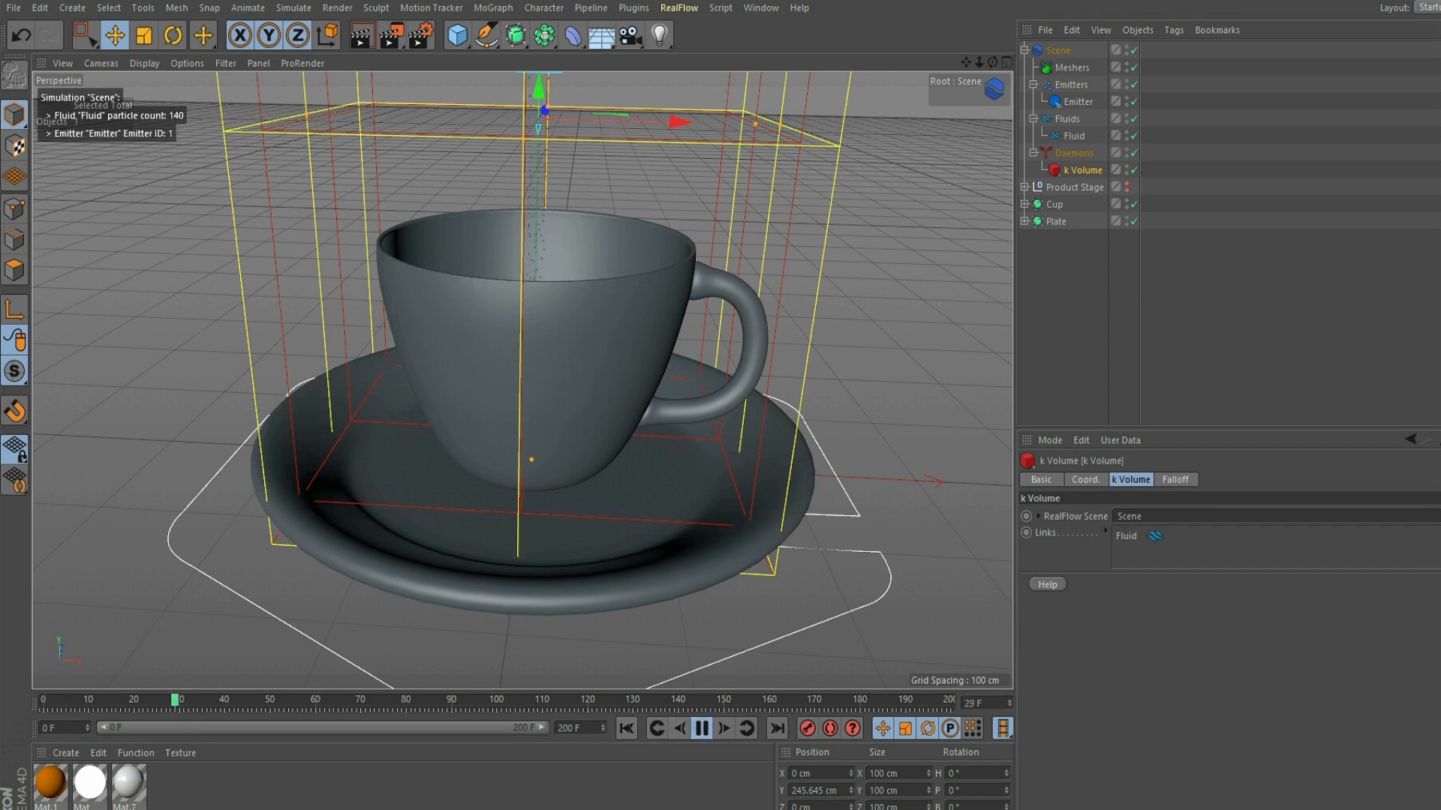
{"action": "mouse_move", "coordinate": [992, 62]}
{"action": "left_mouse_down"}
{"action": "mouse_move", "coordinate": [989, 6]}
{"action": "mouse_move", "coordinate": [989, 69]}
{"action": "mouse_move", "coordinate": [974, 63]}
{"action": "mouse_move", "coordinate": [988, 41]}
{"action": "mouse_move", "coordinate": [989, 63]}
{"action": "mouse_move", "coordinate": [986, 34]}
{"action": "left_mouse_up"}
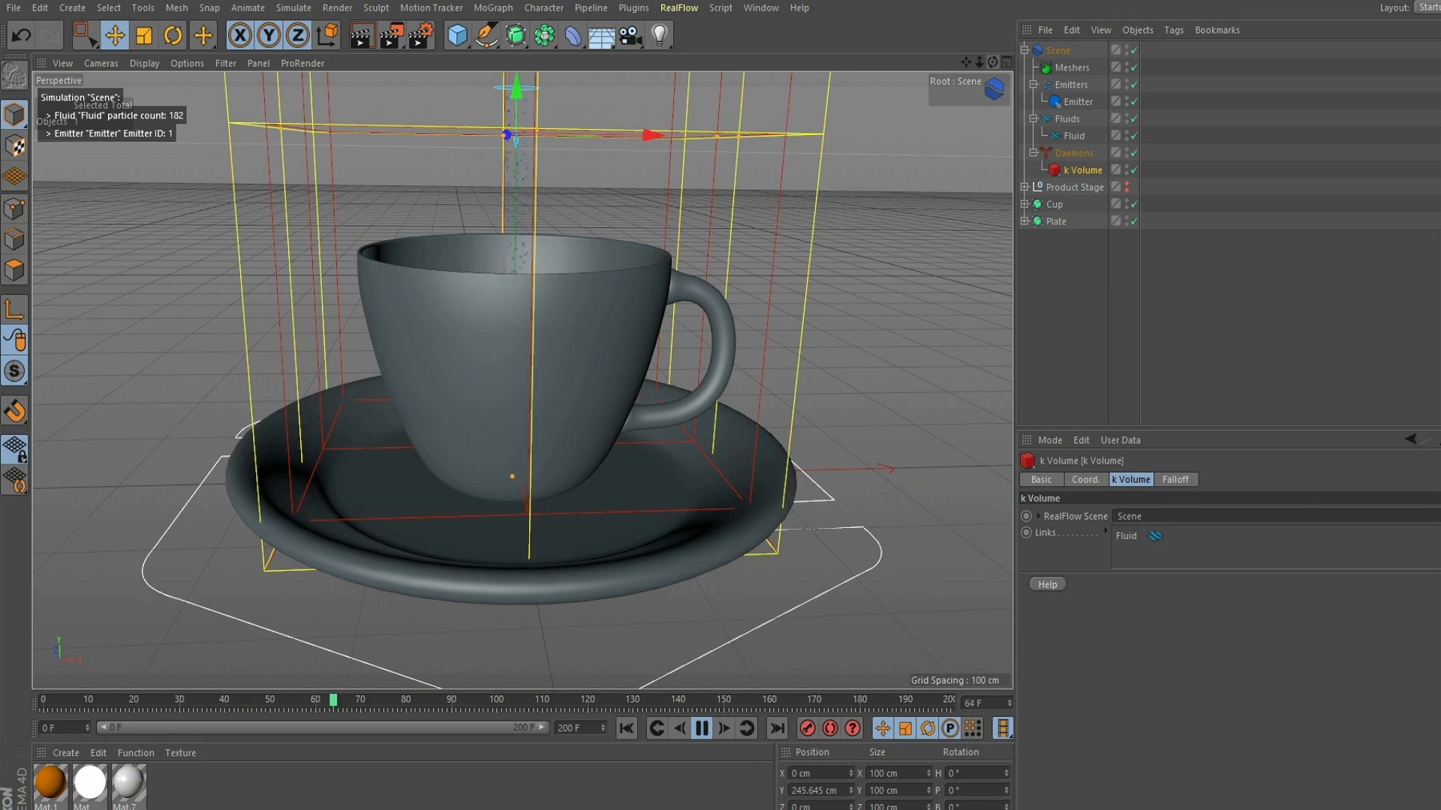
{"action": "left_click", "coordinate": [627, 728]}
{"action": "left_click", "coordinate": [702, 728]}
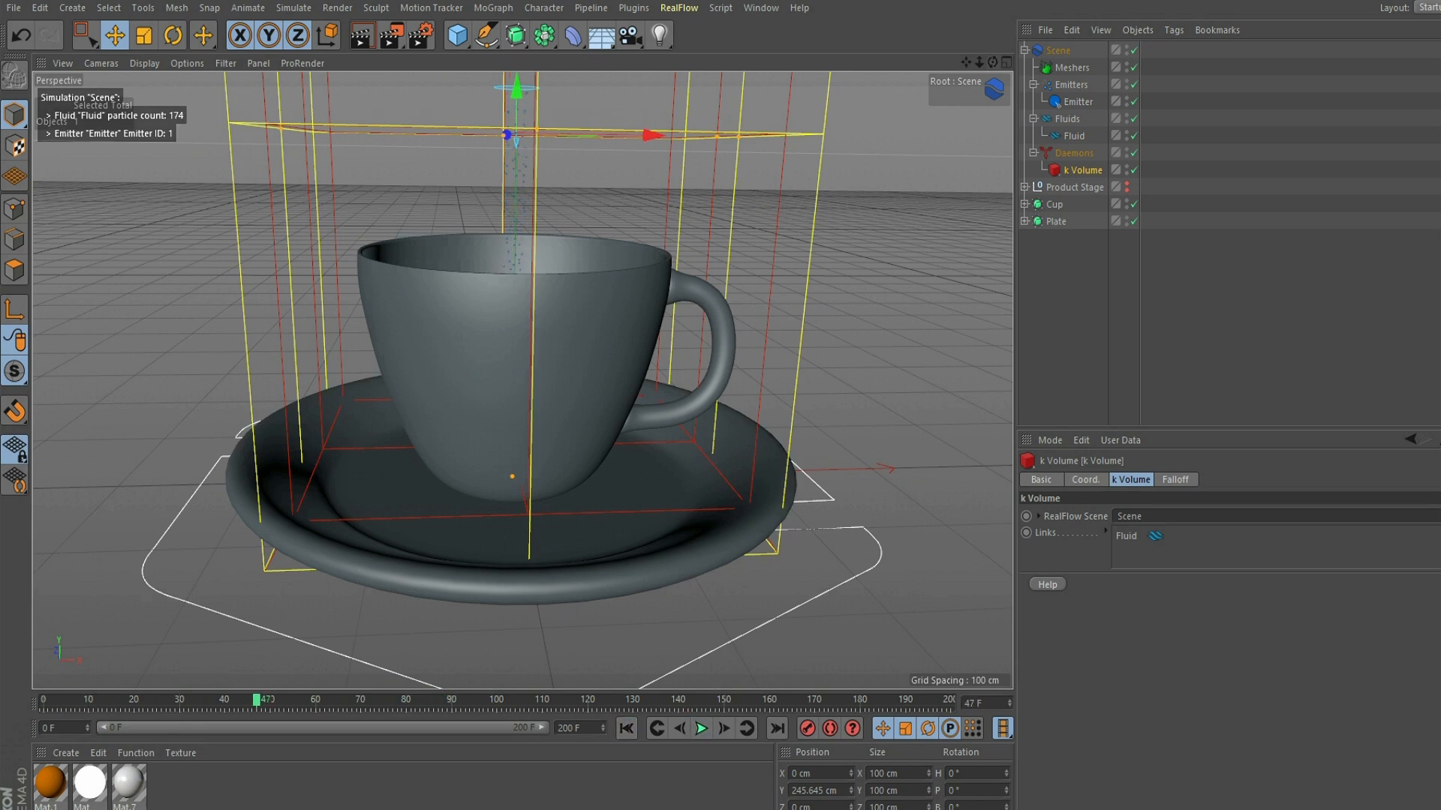
- Add a Gravity daemon to the RealFlow scene, and hide the Gravity and k Volume daemons in the viewport
{"action": "left_click", "coordinate": [679, 7]}
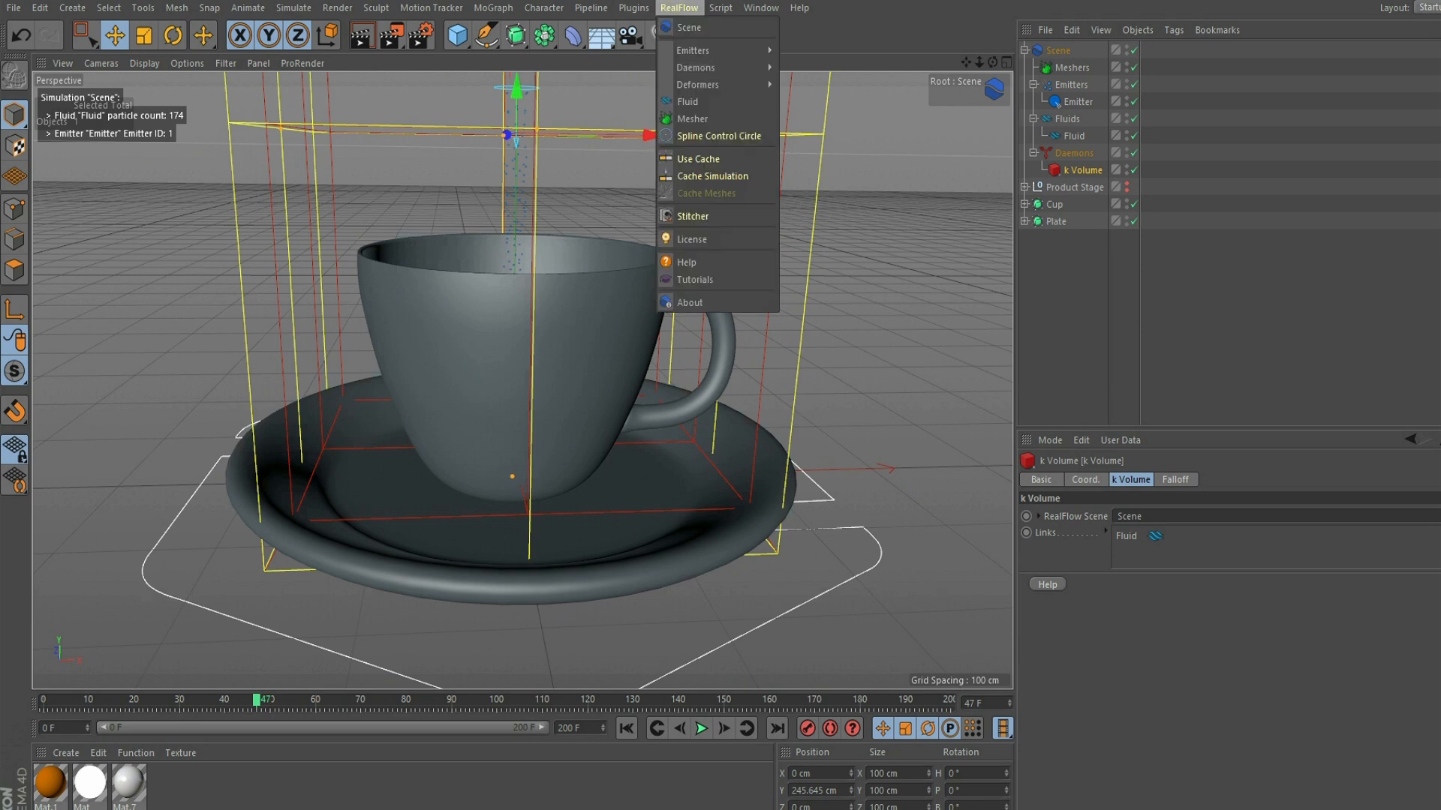
{"action": "mouse_move", "coordinate": [713, 50]}
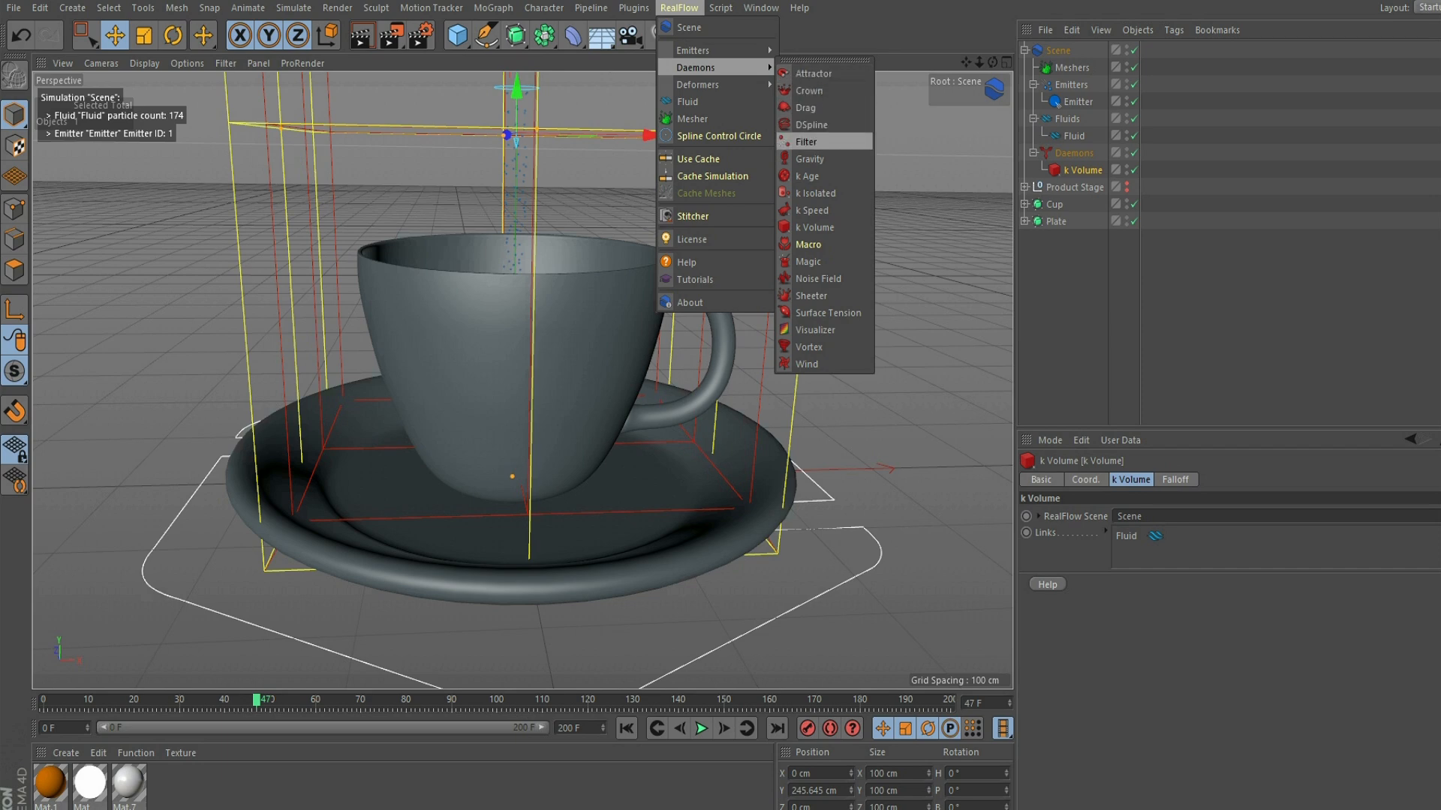
{"action": "left_click", "coordinate": [810, 159]}
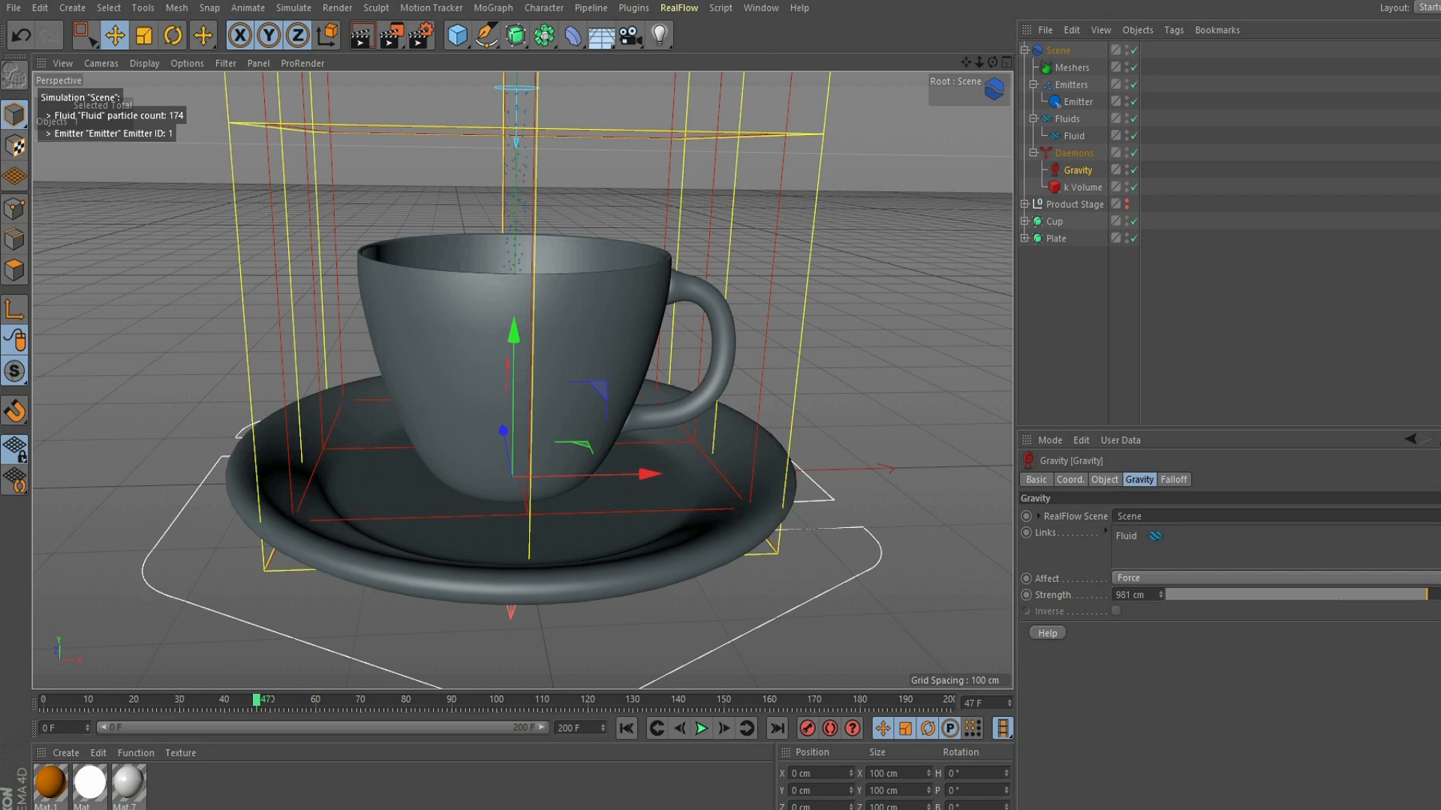
{"action": "double_click", "coordinate": [1127, 166]}
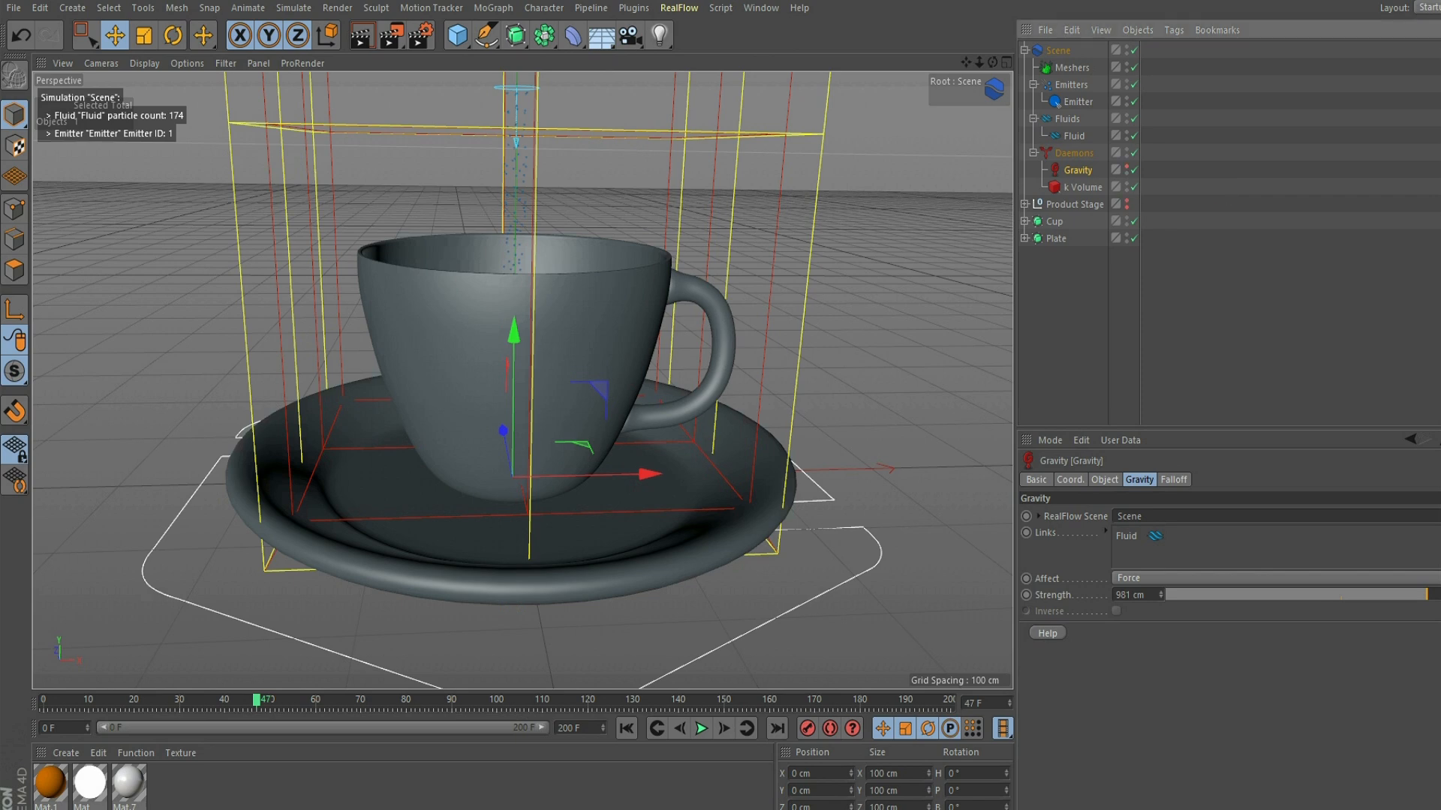
{"action": "left_click", "coordinate": [1126, 184]}
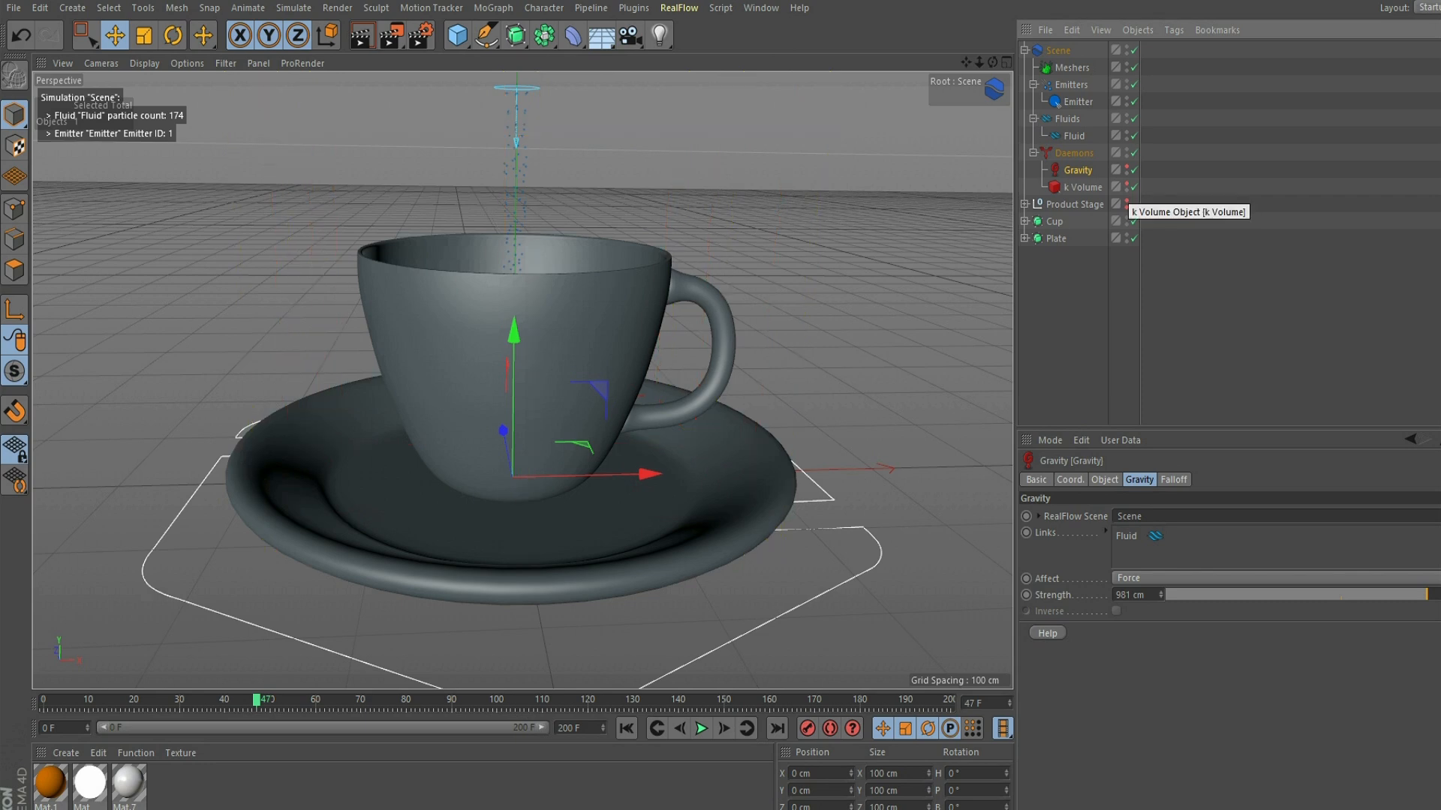
- Replay the simulation from the start and check from above how the fluid particles behave inside the cup under gravity
{"action": "left_click_drag", "start_coordinate": [992, 64], "coordinate": [992, 98]}
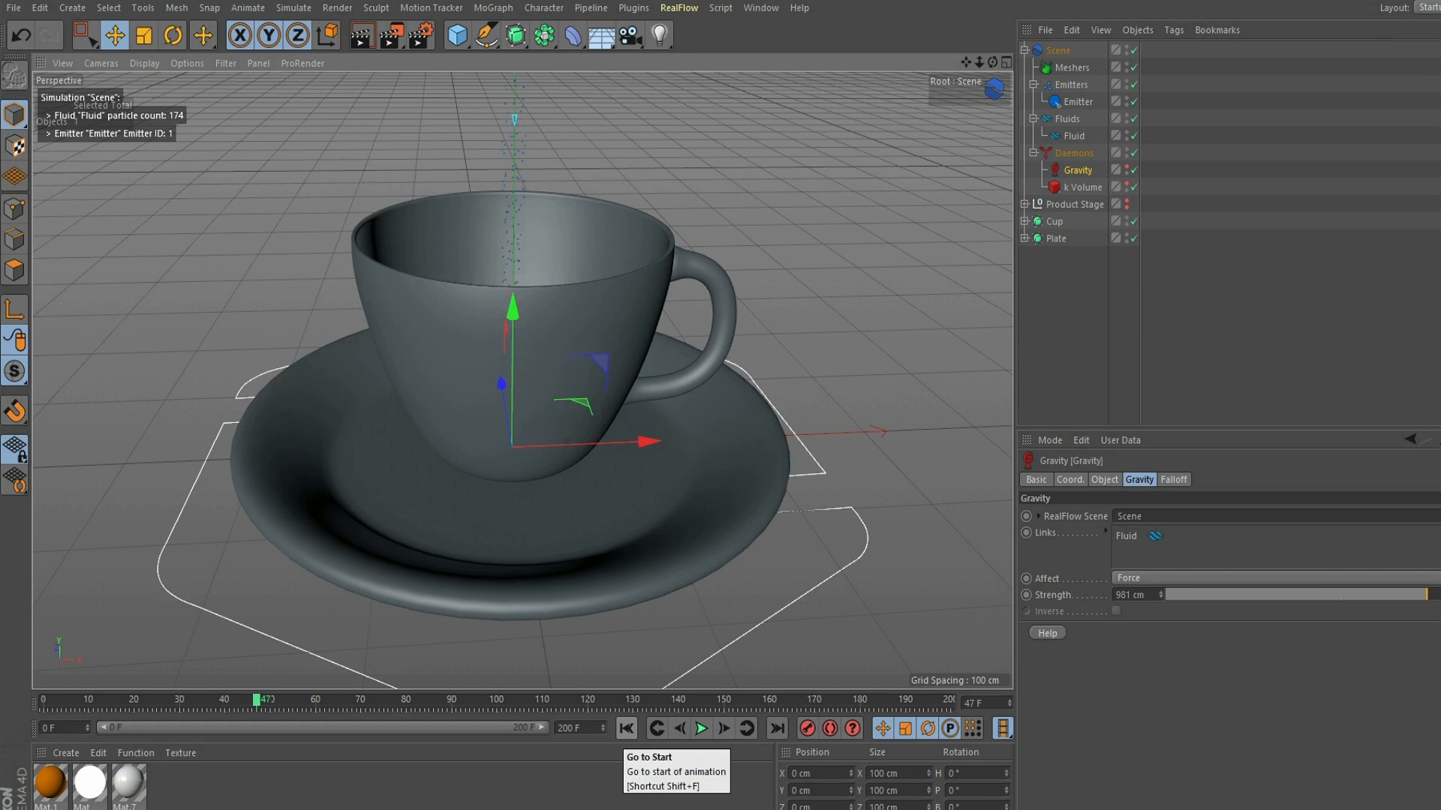
{"action": "left_click", "coordinate": [626, 728]}
{"action": "left_click", "coordinate": [701, 728]}
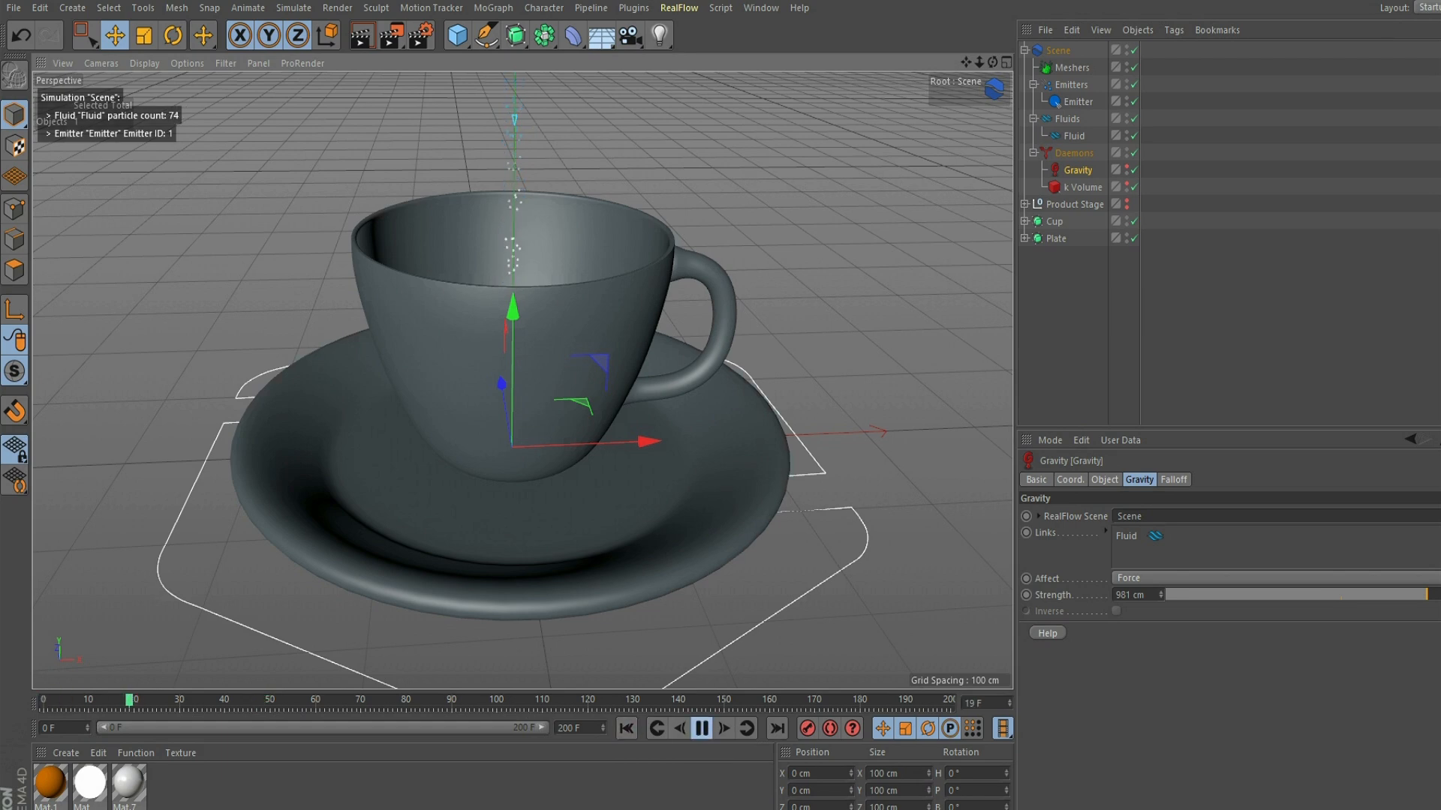
{"action": "scroll", "coordinate": [523, 381], "scroll_direction": "up", "scroll_amount": 3}
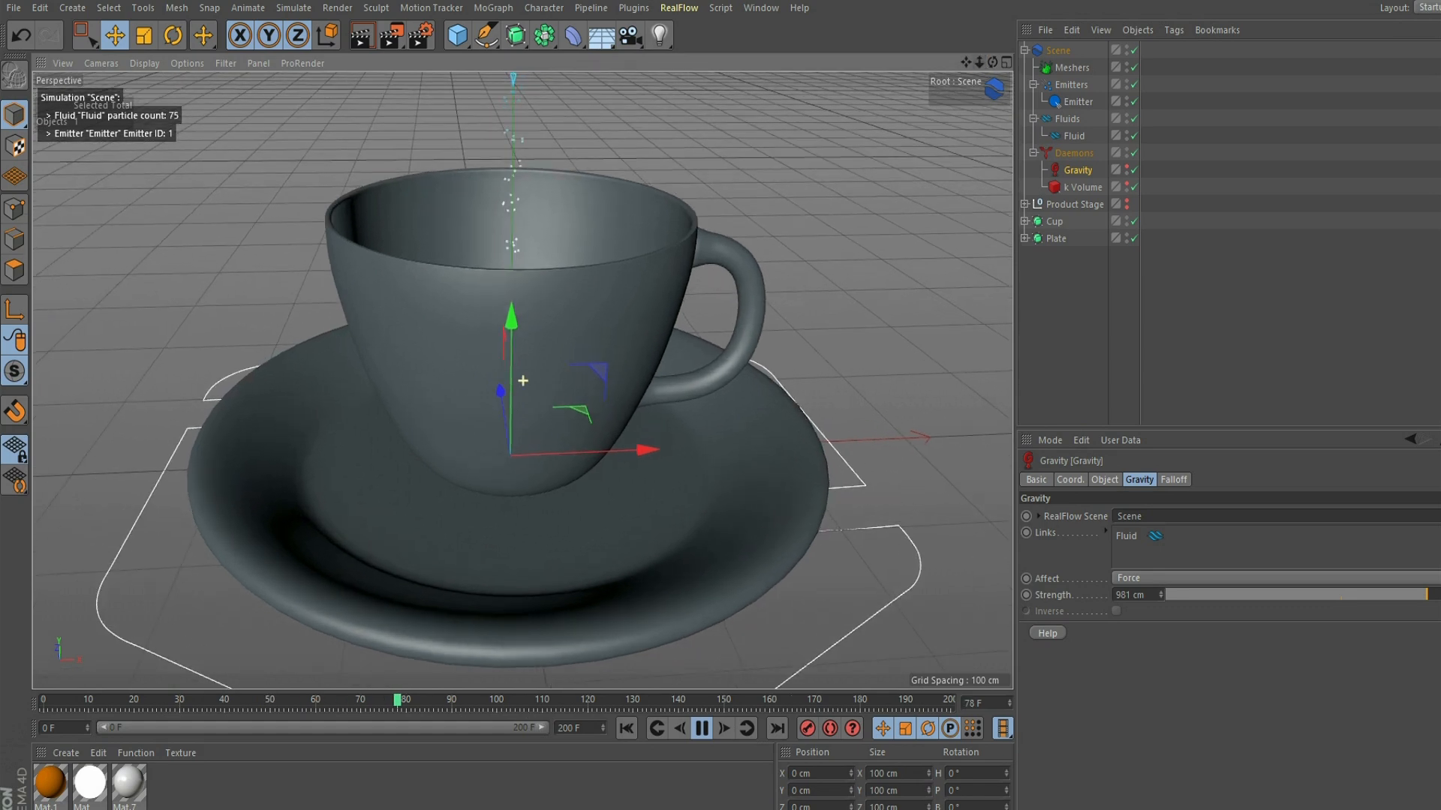
{"action": "left_click_drag", "start_coordinate": [523, 381], "coordinate": [523, 381], "text": "alt"}
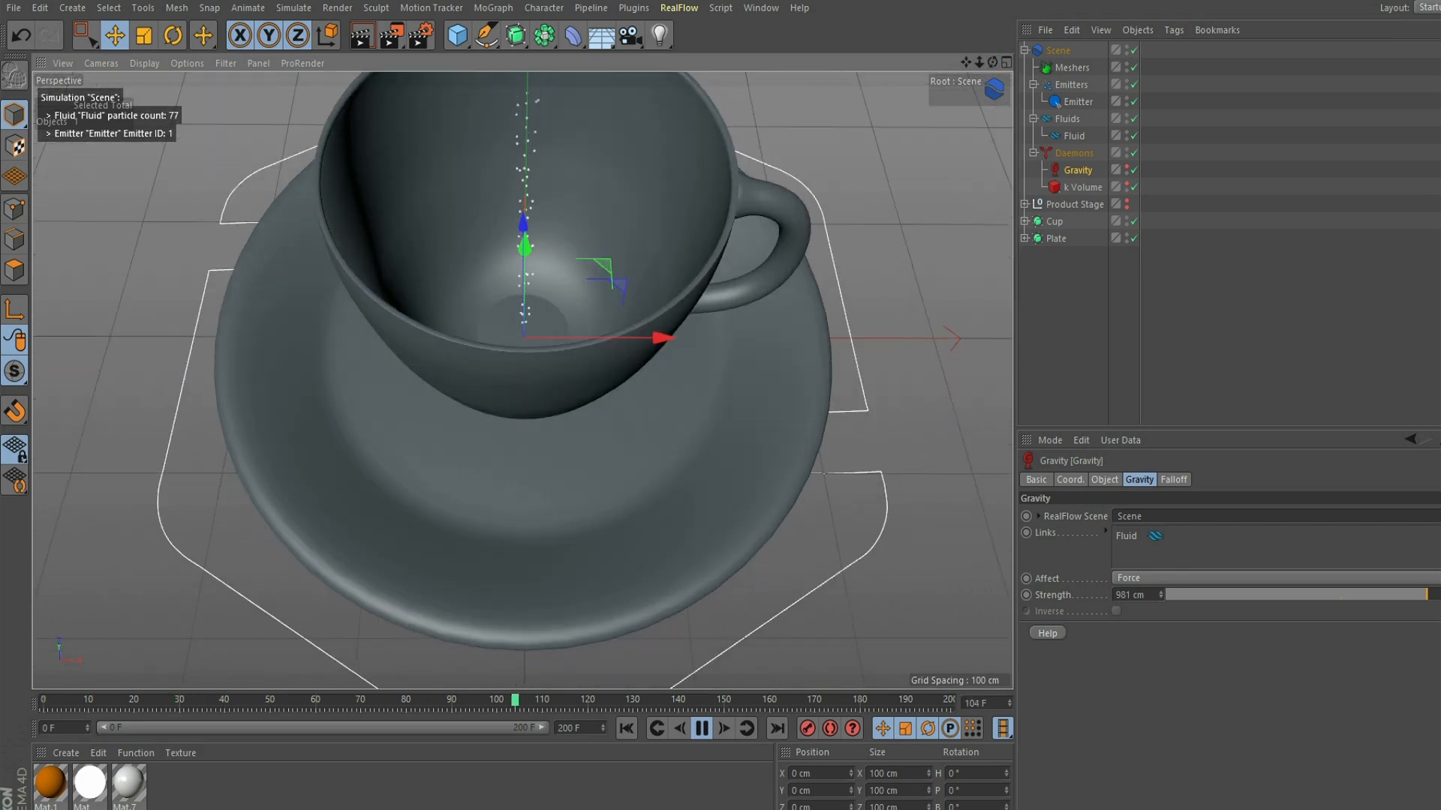
- Replay the gravity simulation from the first frame several times, examining from different angles how the particles meet the cup's bottom
{"action": "left_click", "coordinate": [701, 728]}
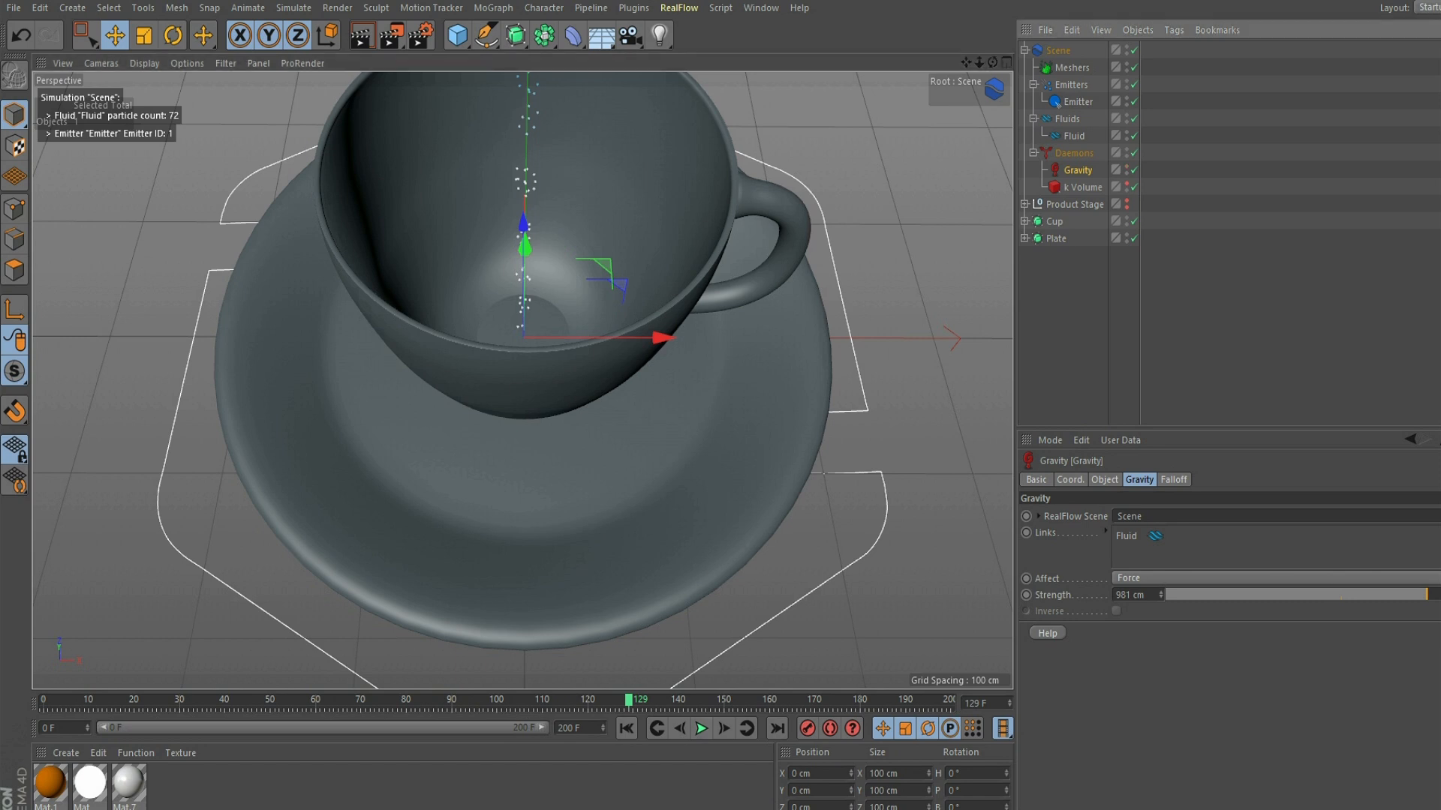
{"action": "left_click", "coordinate": [626, 728]}
{"action": "left_click", "coordinate": [702, 729]}
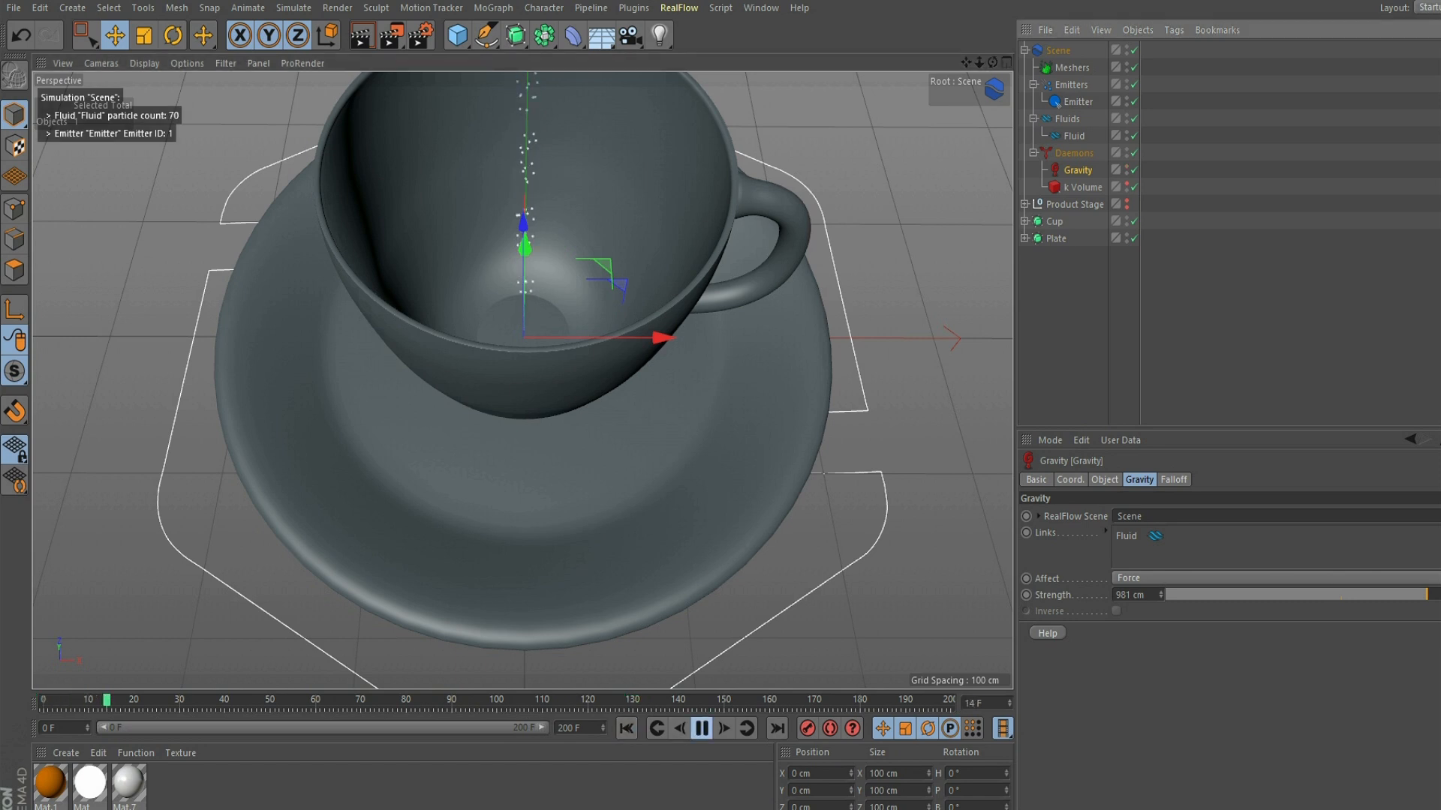
{"action": "left_click", "coordinate": [702, 729]}
{"action": "left_click", "coordinate": [627, 729]}
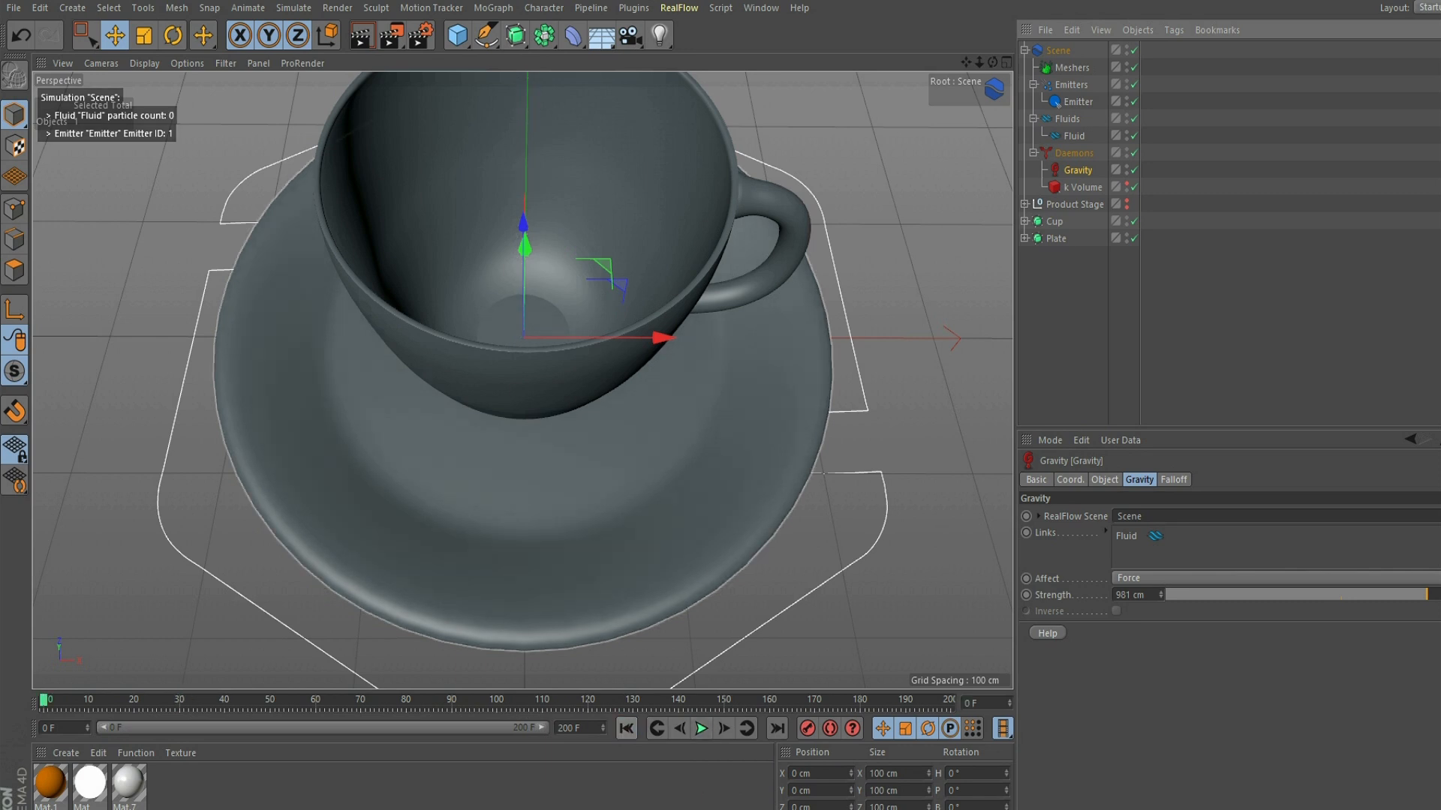
{"action": "left_click_drag", "start_coordinate": [993, 62], "coordinate": [1002, 28]}
{"action": "left_click", "coordinate": [701, 728]}
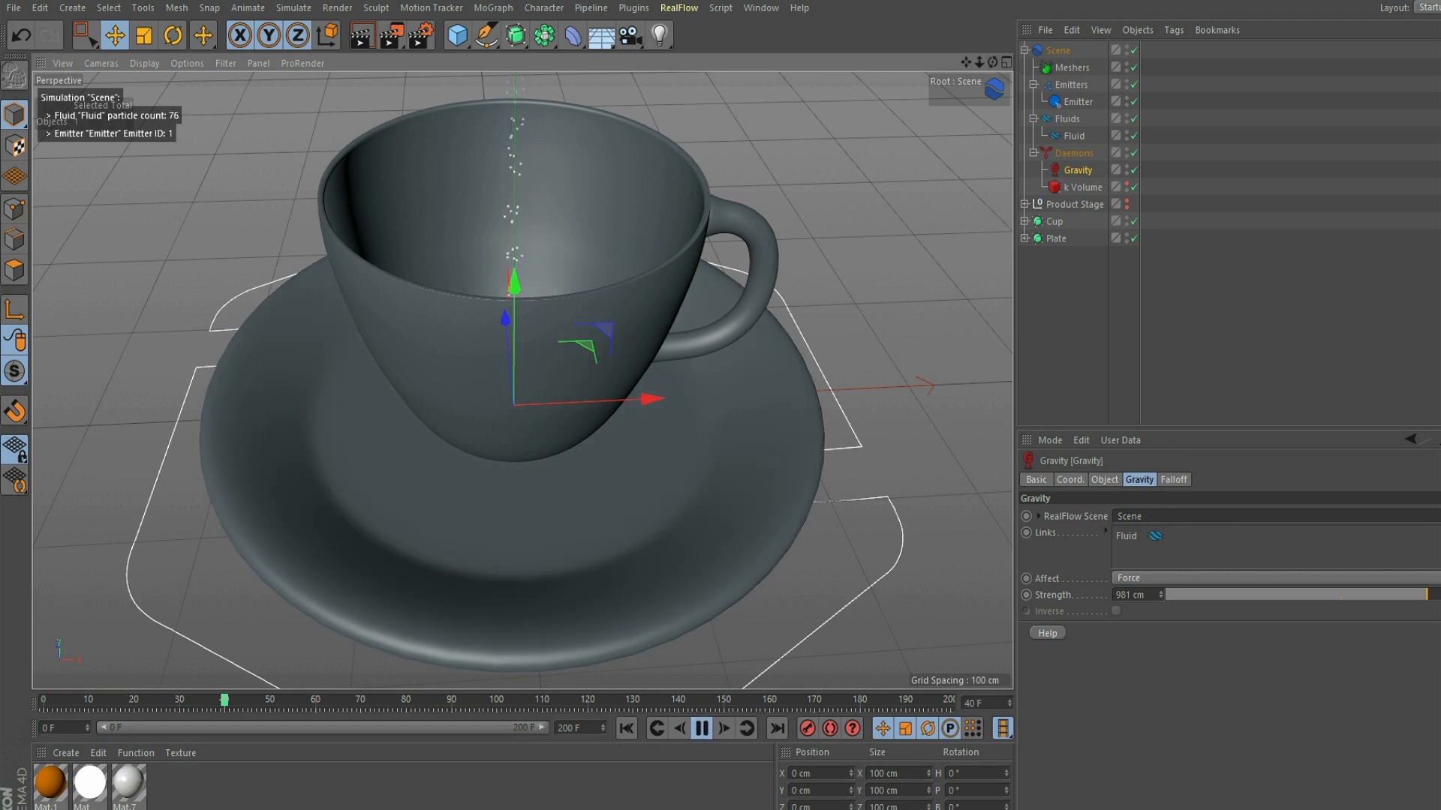
{"action": "left_click_drag", "start_coordinate": [993, 62], "coordinate": [994, 93]}
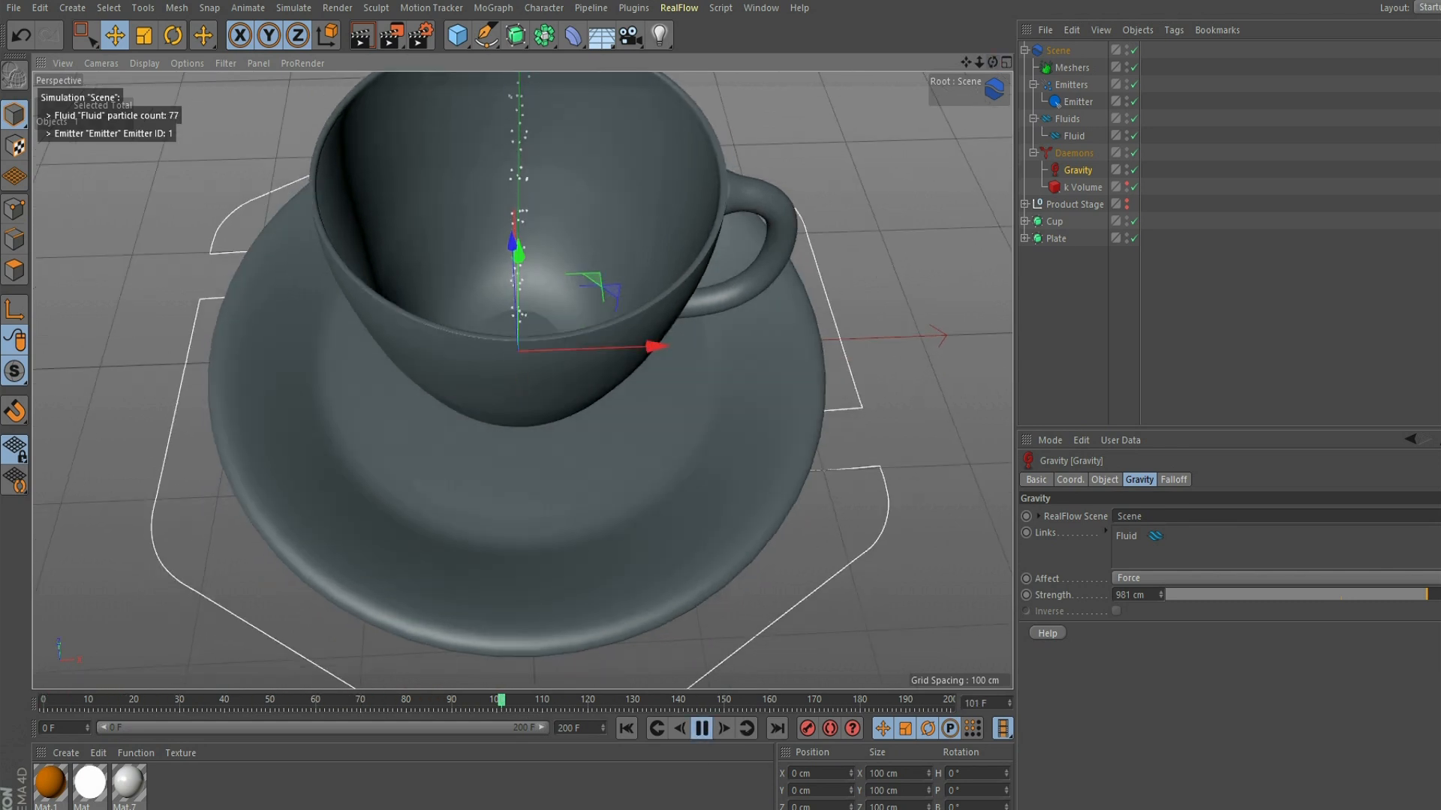
{"action": "left_click", "coordinate": [702, 729]}
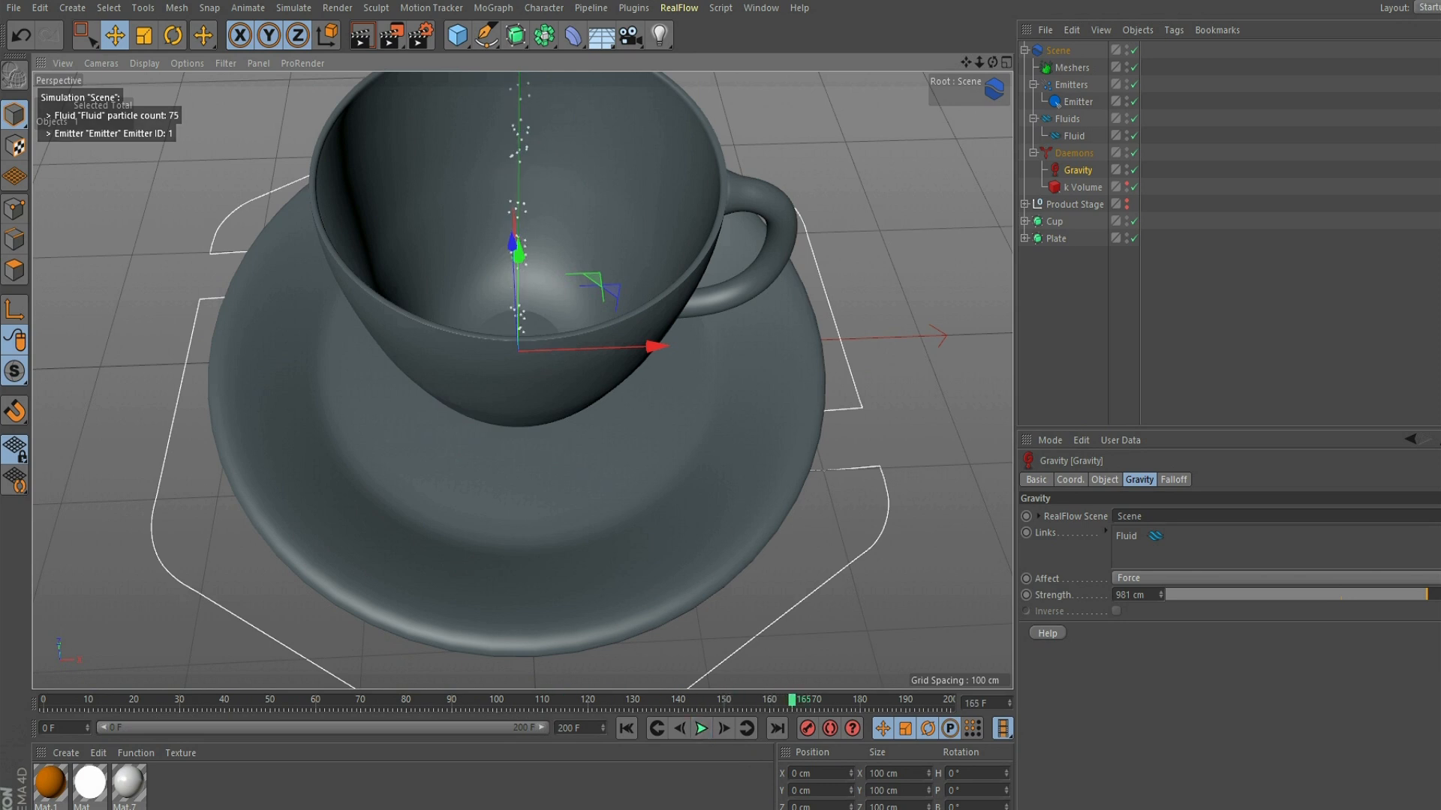
- Add a RealFlow Collider tag to the CUP.1 object inside the Cup group
{"action": "left_click", "coordinate": [1024, 221]}
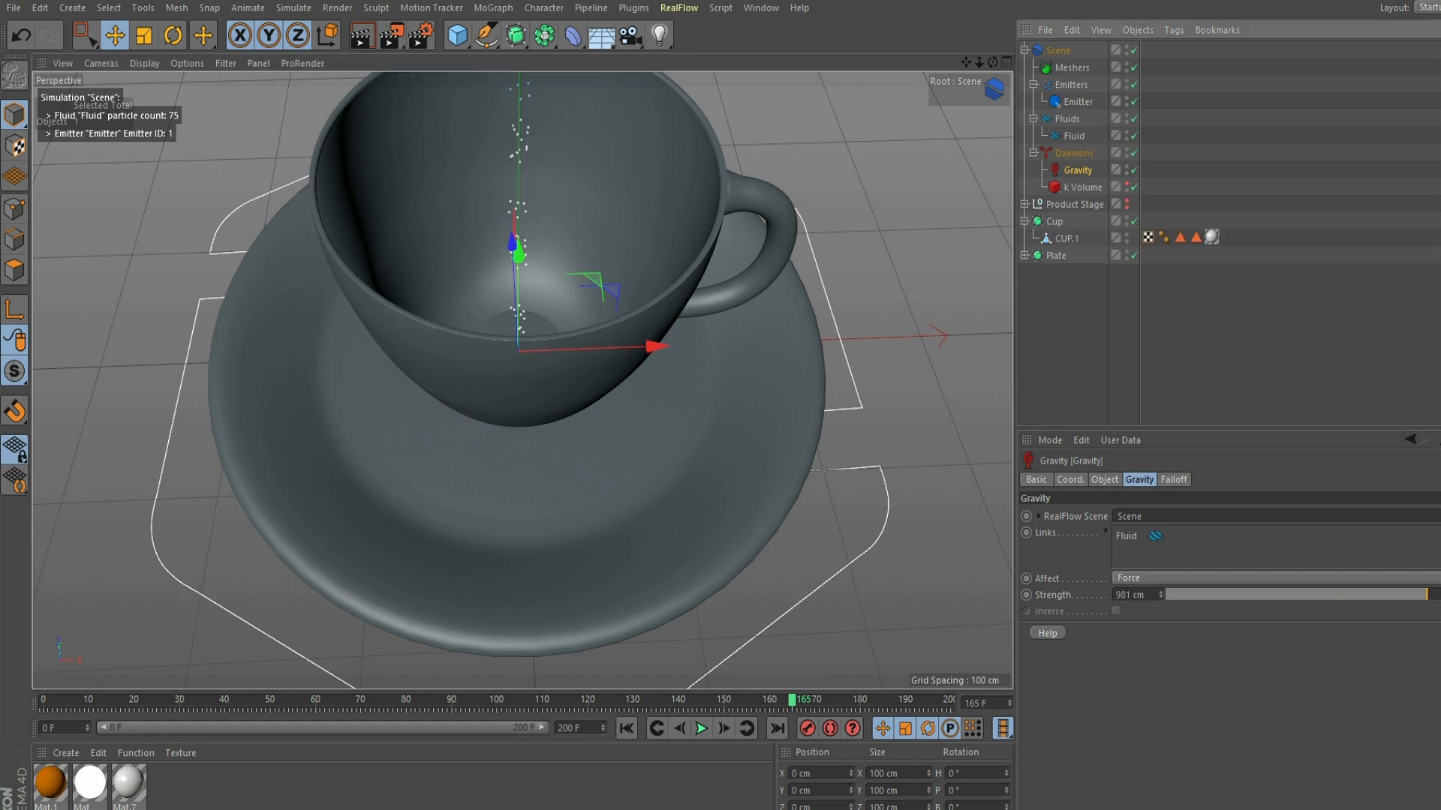
{"action": "left_click", "coordinate": [1054, 221]}
{"action": "right_click", "coordinate": [1055, 222]}
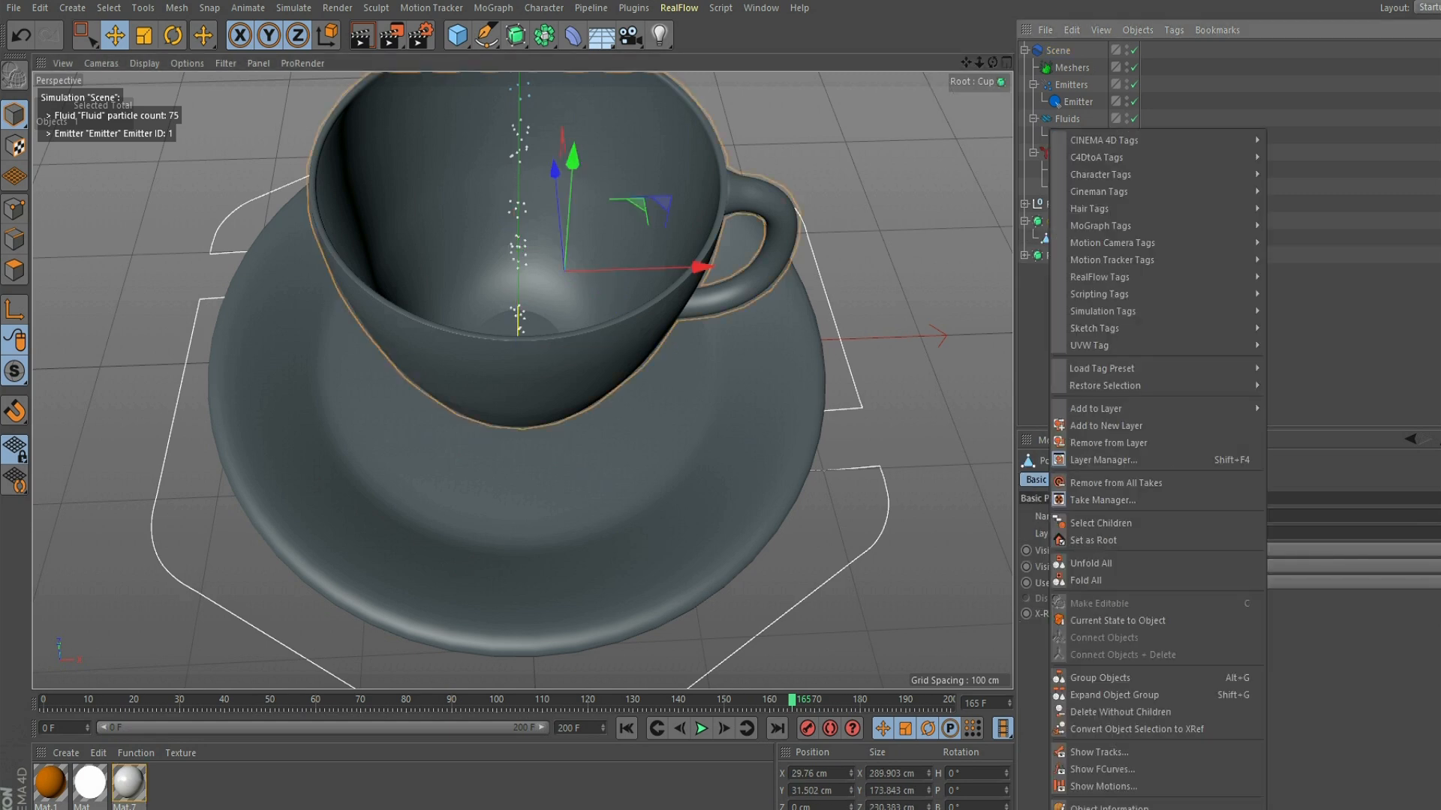
{"action": "mouse_move", "coordinate": [1111, 277]}
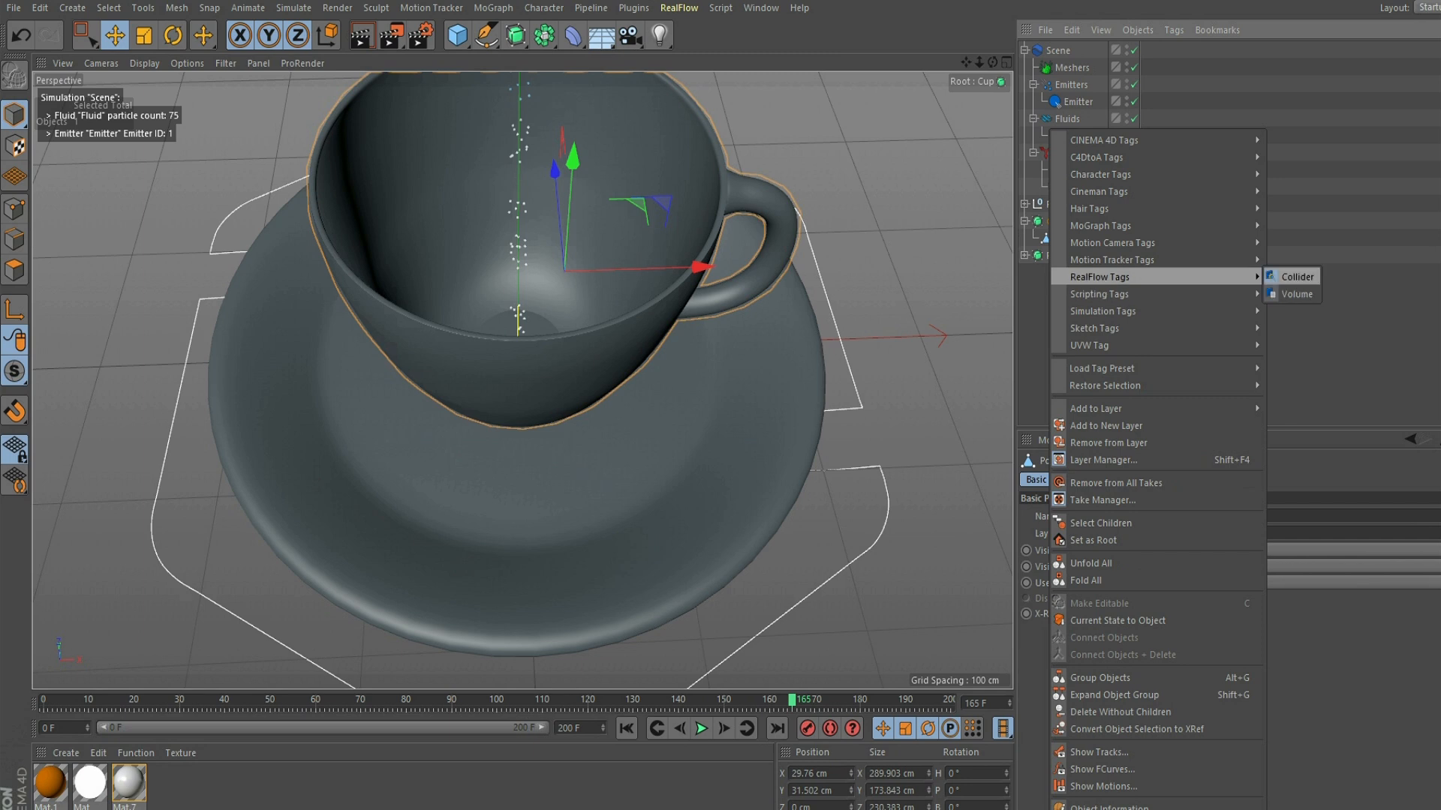
{"action": "left_click", "coordinate": [1297, 277]}
- Replay the simulation from the start and check up close how the particles collide with the inside of the cup
{"action": "left_click", "coordinate": [626, 728]}
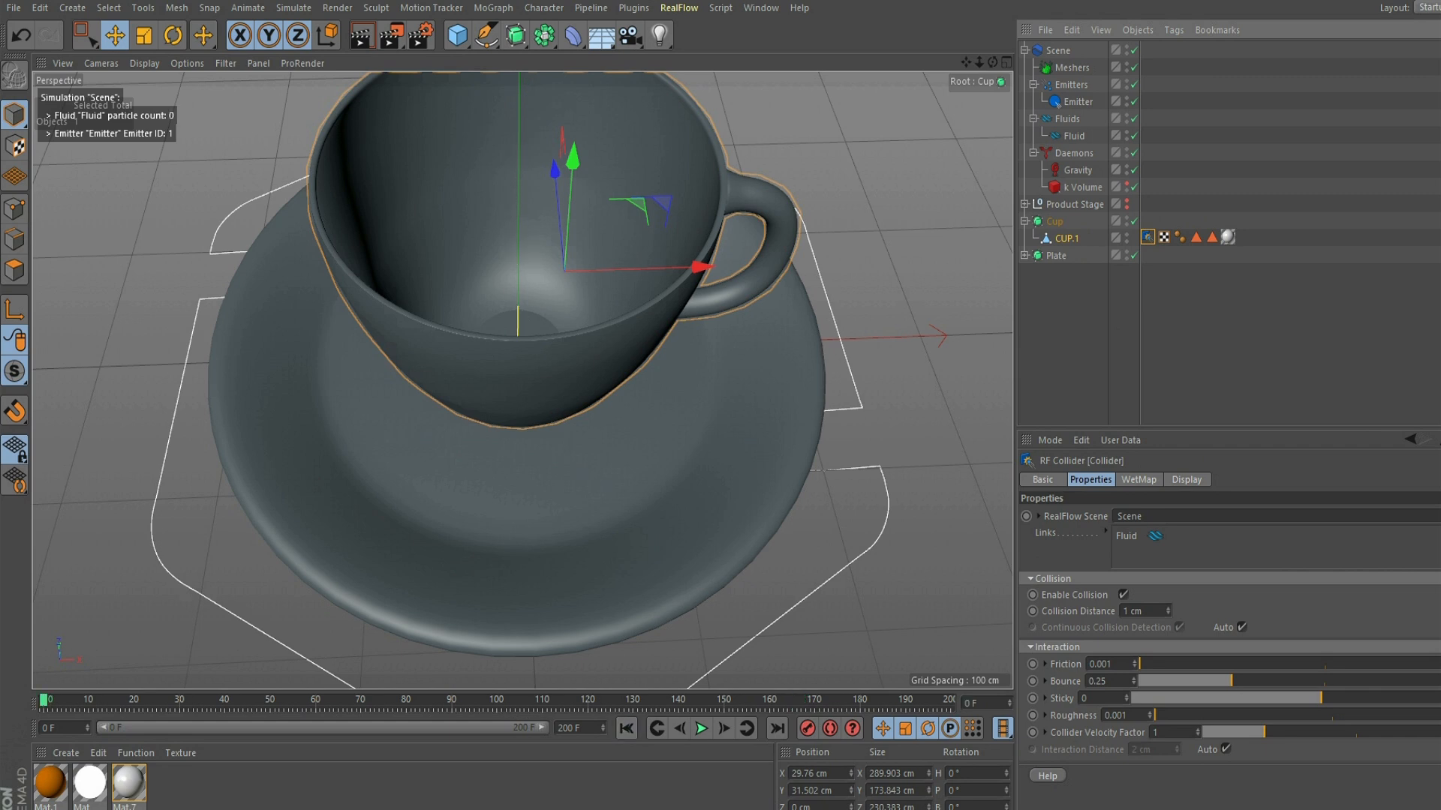
{"action": "left_click", "coordinate": [701, 728]}
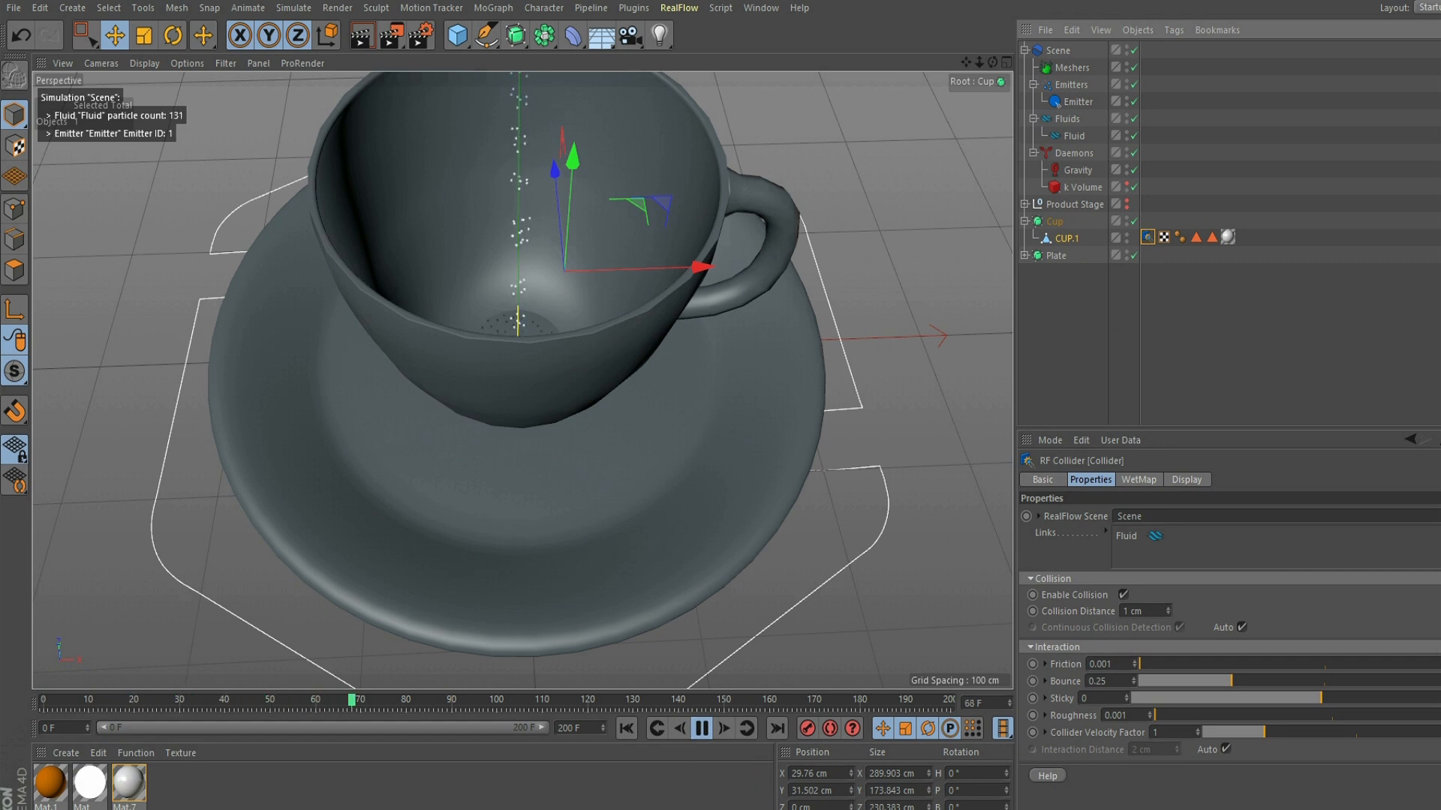
{"action": "right_click_drag", "start_coordinate": [480, 338], "coordinate": [551, 338], "text": "alt"}
{"action": "middle_click_drag", "start_coordinate": [540, 323], "coordinate": [523, 404], "text": "alt"}
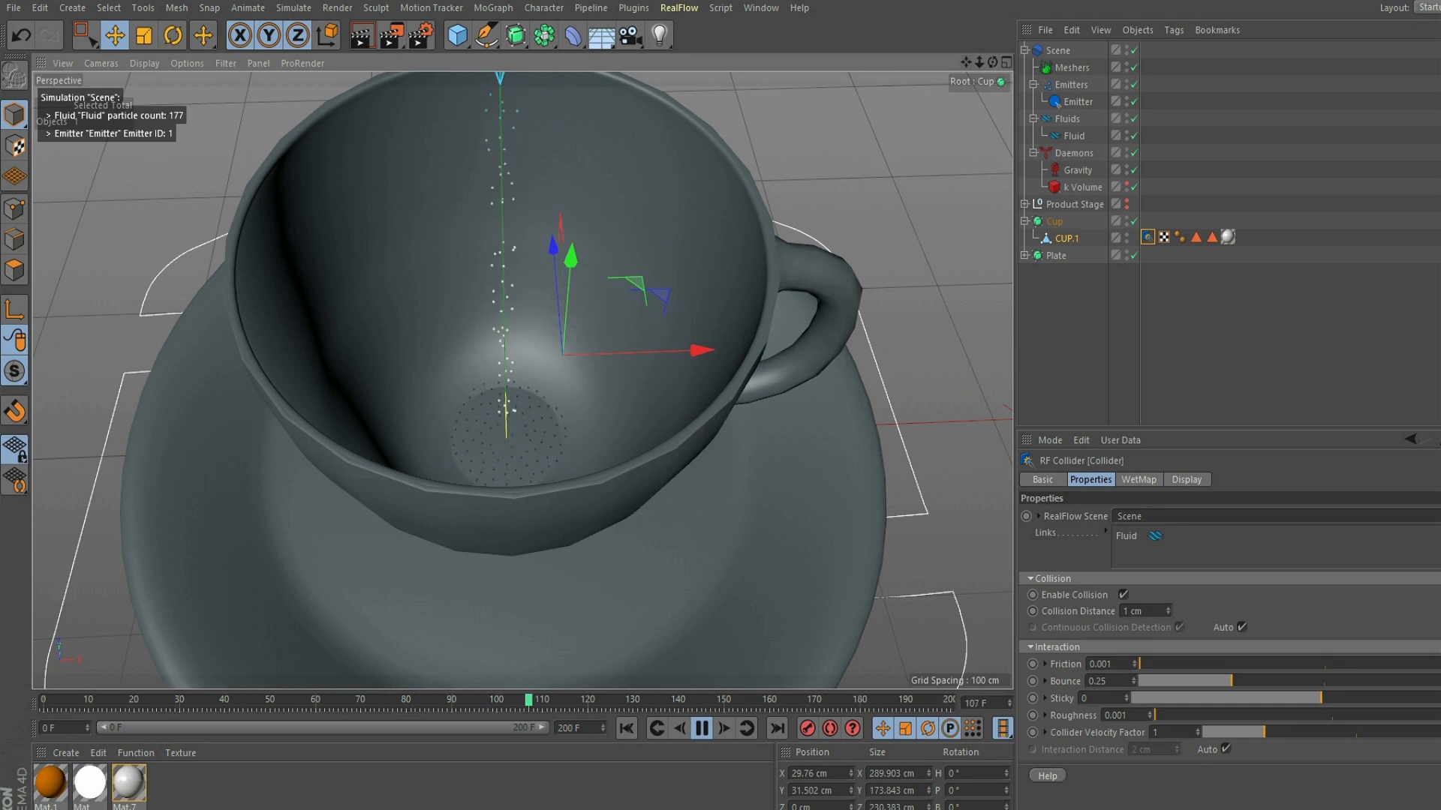
{"action": "key", "text": "F8"}
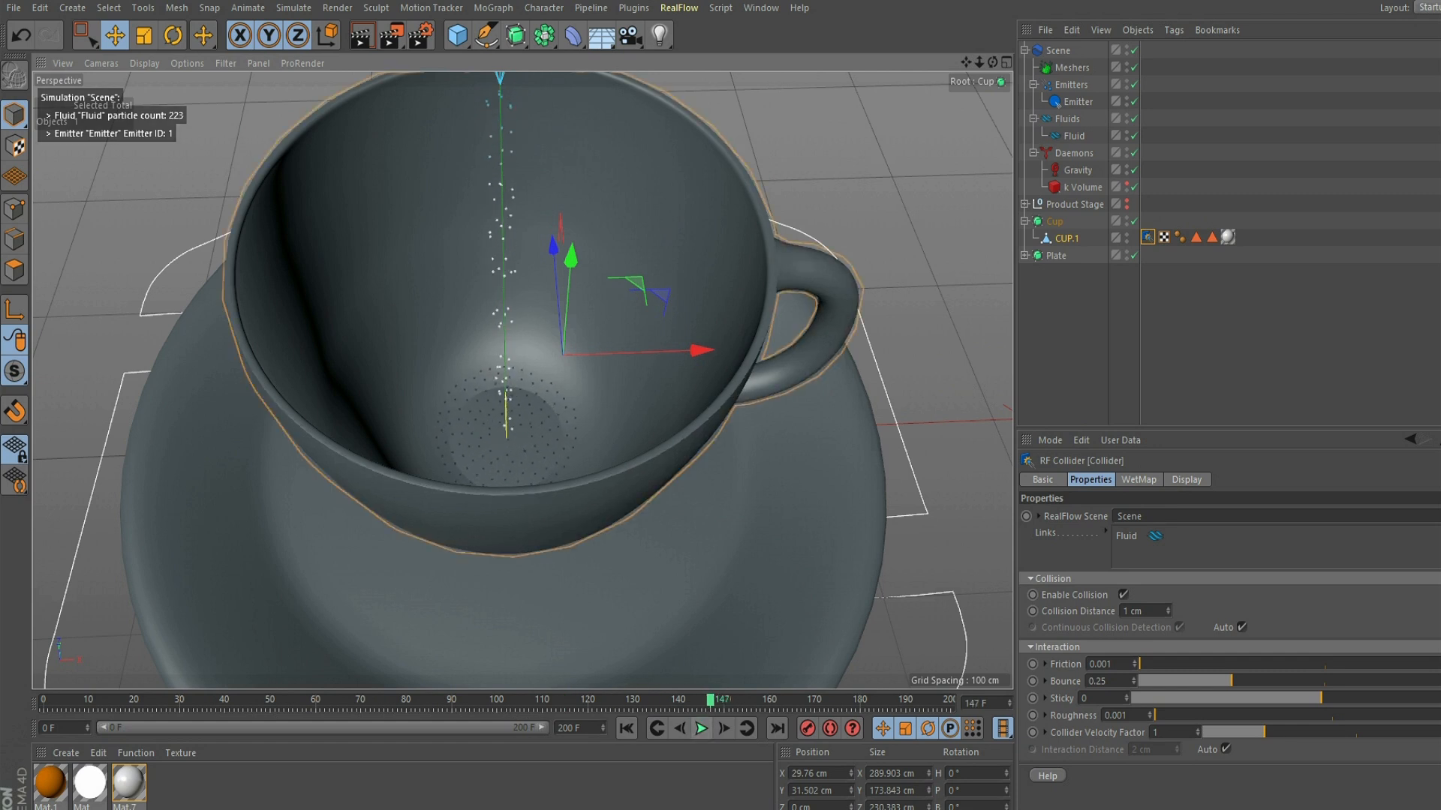
- Set the project's end frame to 400 and extend the preview range to cover all 400 frames
{"action": "left_click_drag", "start_coordinate": [564, 728], "coordinate": [557, 728]}
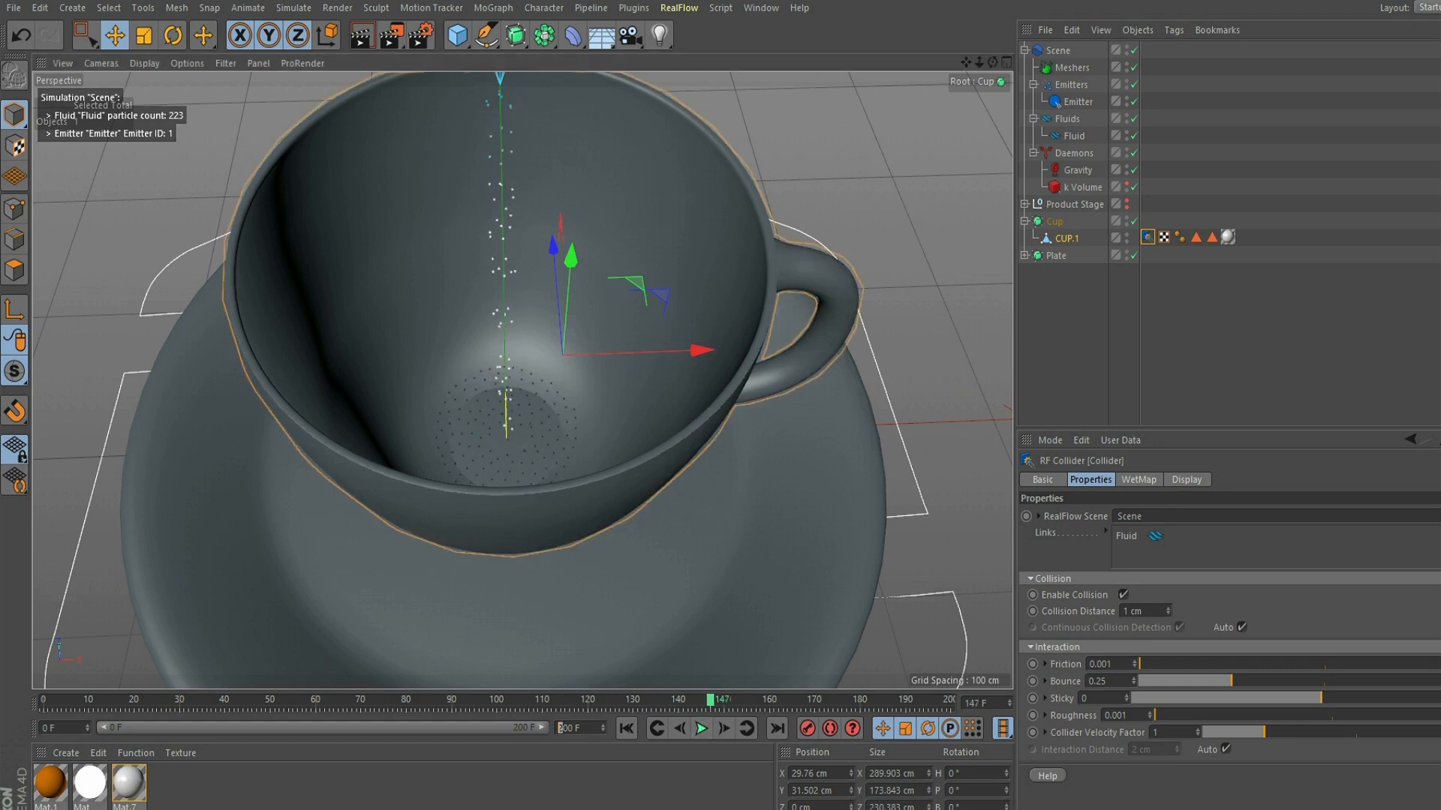
{"action": "type", "text": "4"}
{"action": "key", "text": "Return"}
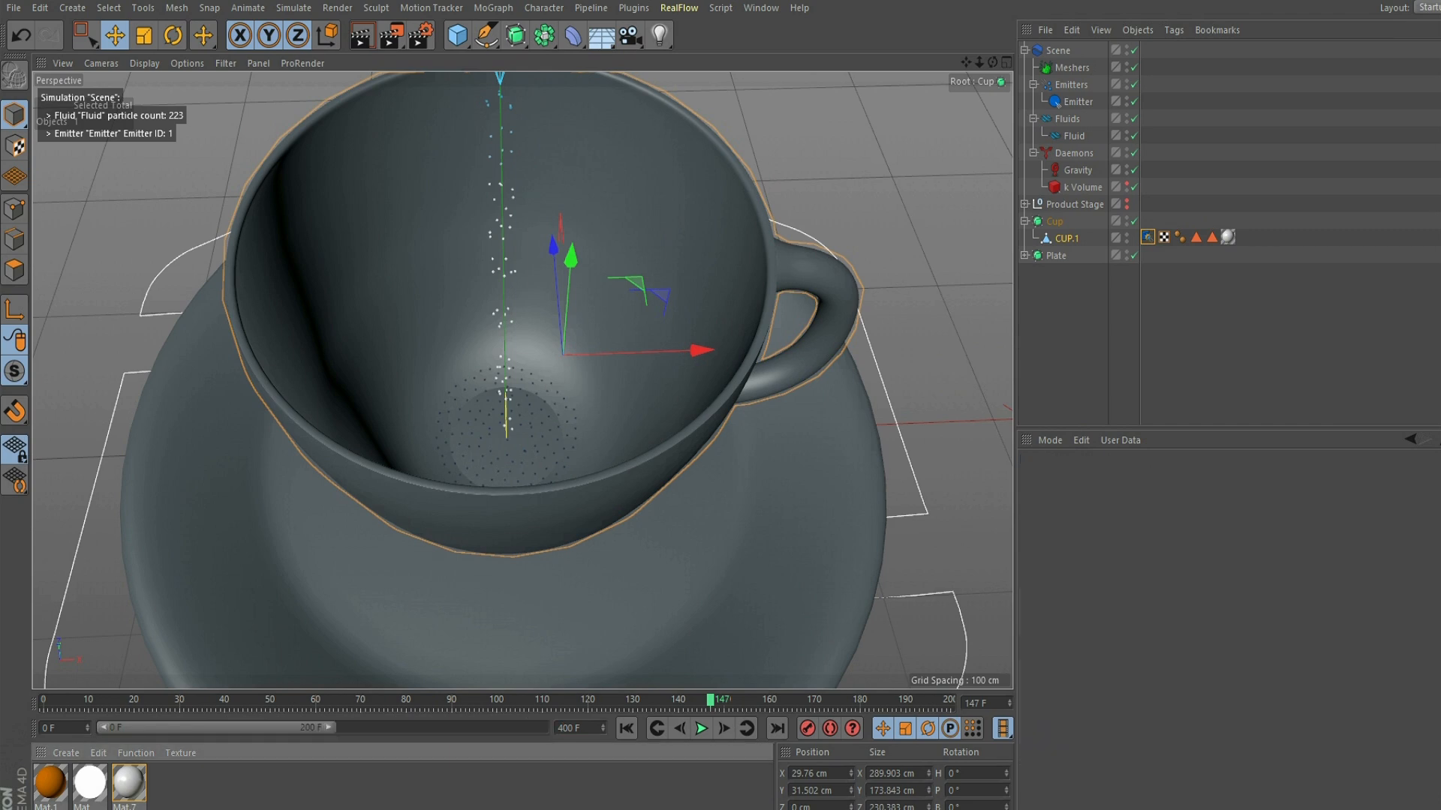
{"action": "left_click_drag", "start_coordinate": [329, 727], "coordinate": [541, 727]}
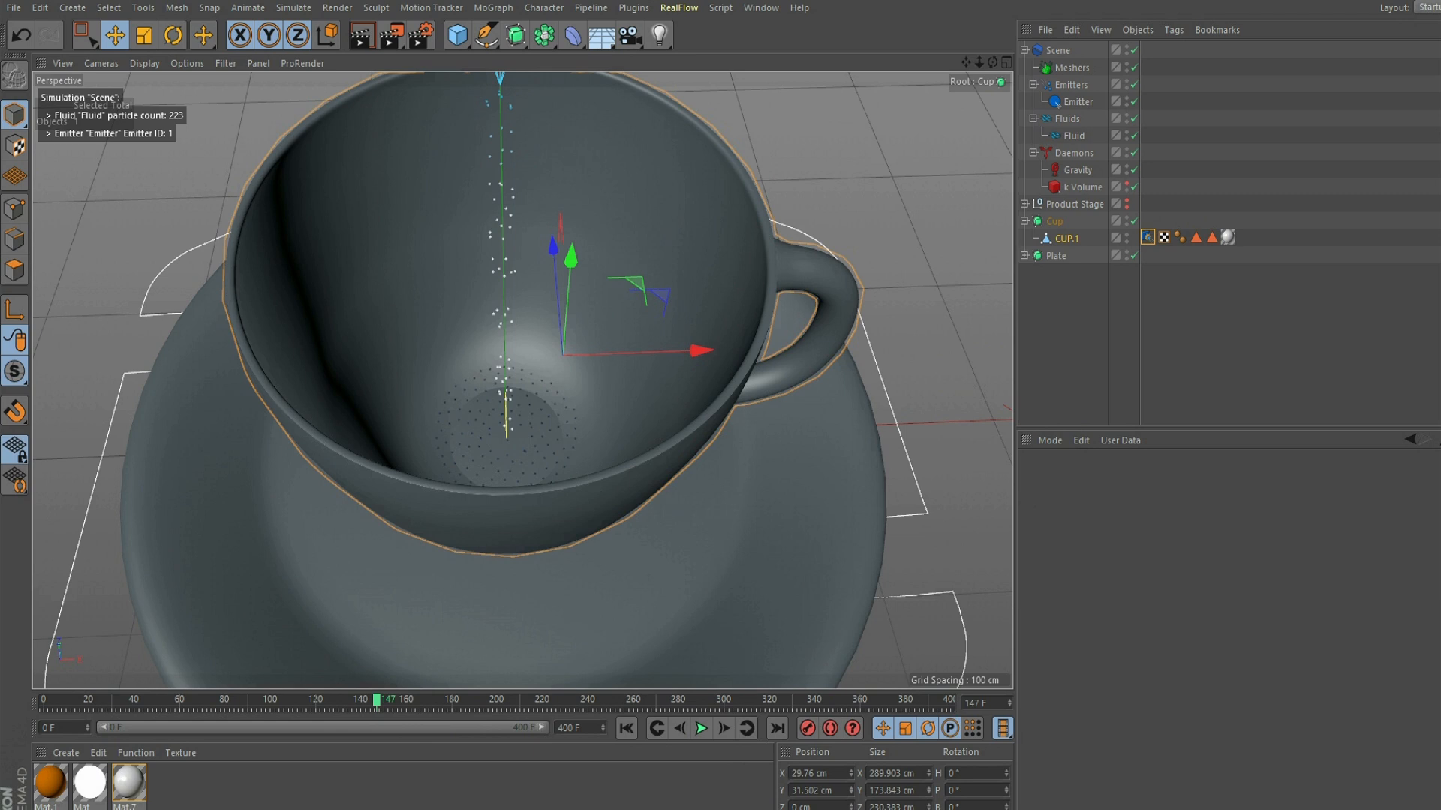
- Set the Emitter's emission speed to 300 cm and look at its object dimensions
{"action": "left_click", "coordinate": [1071, 84]}
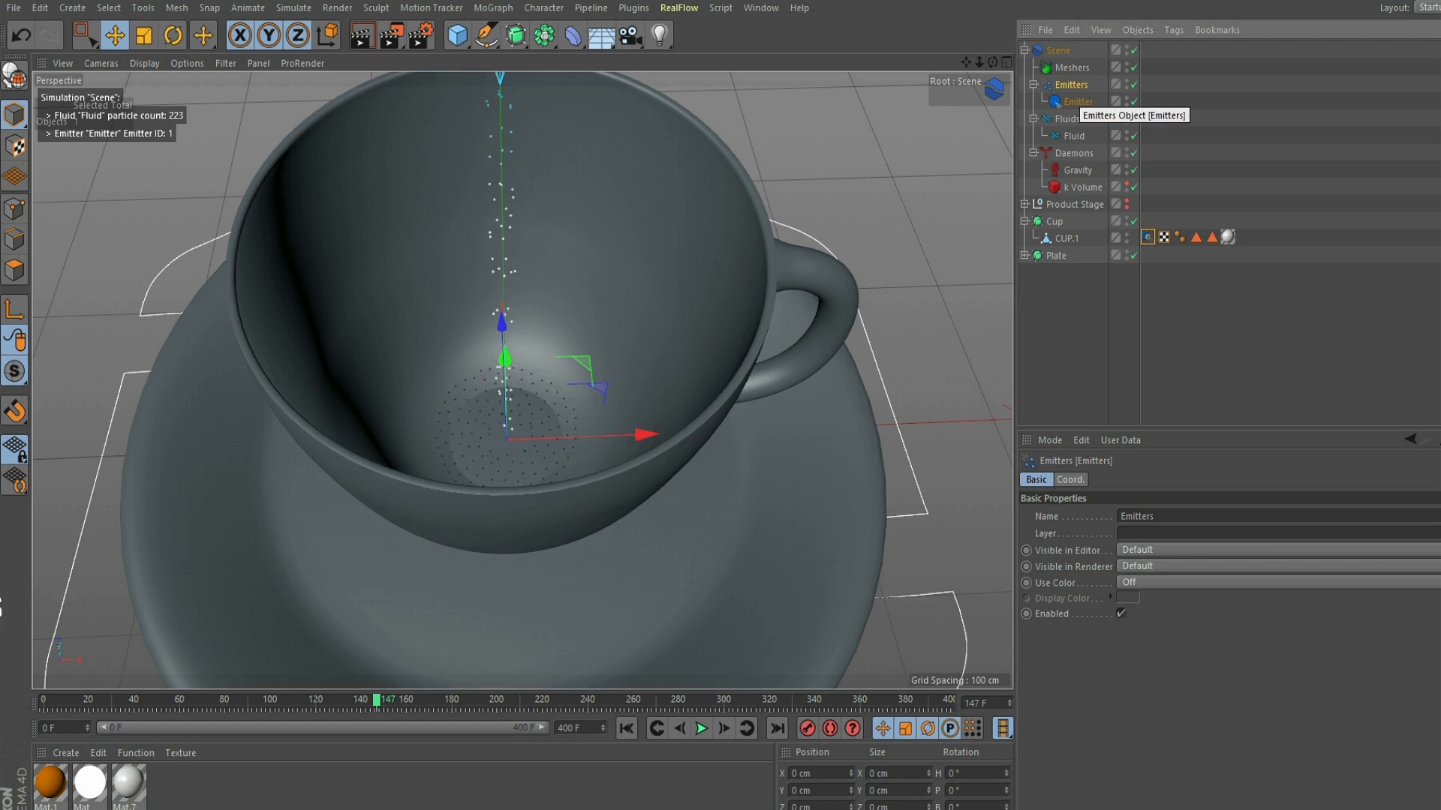
{"action": "left_click", "coordinate": [1078, 102]}
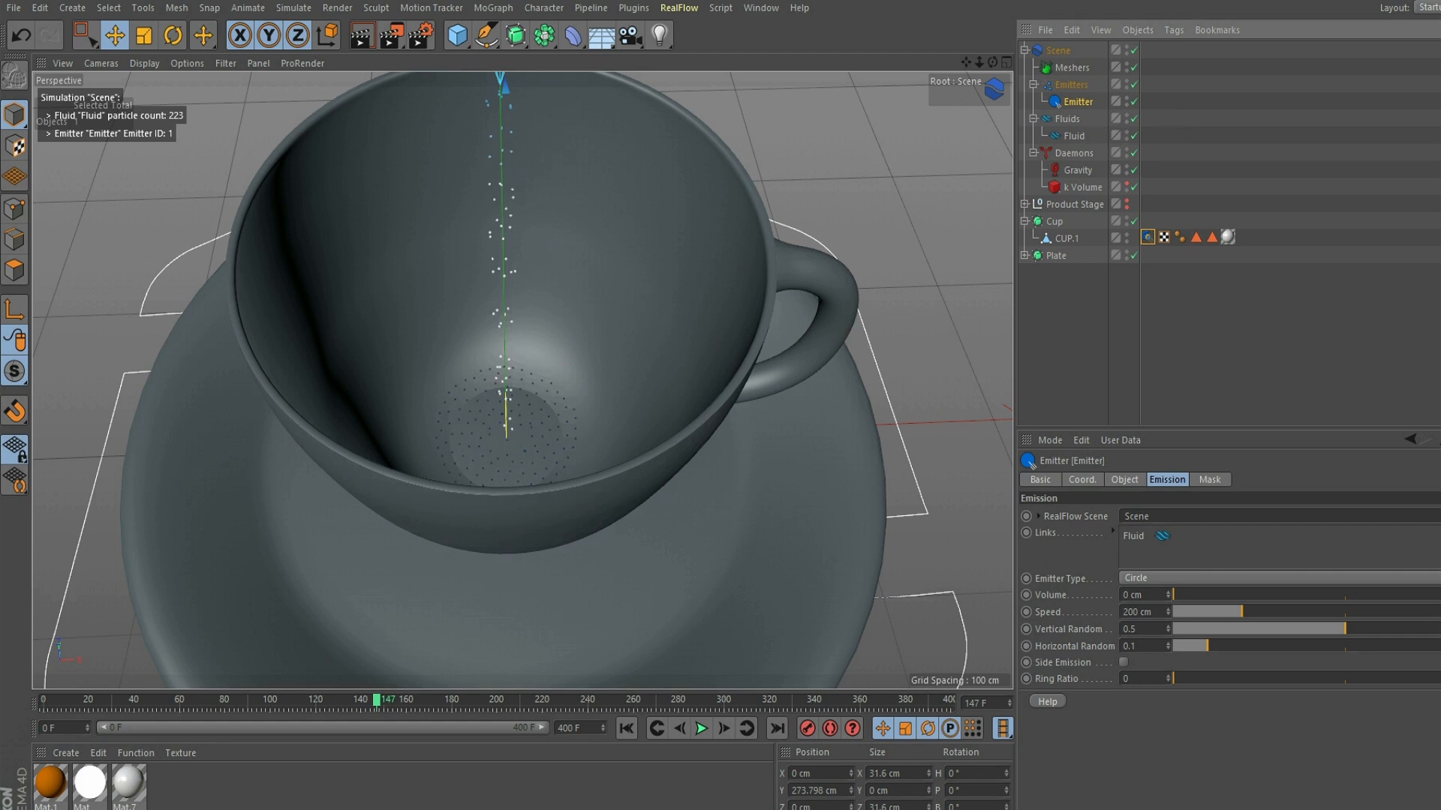
{"action": "left_click", "coordinate": [1128, 612]}
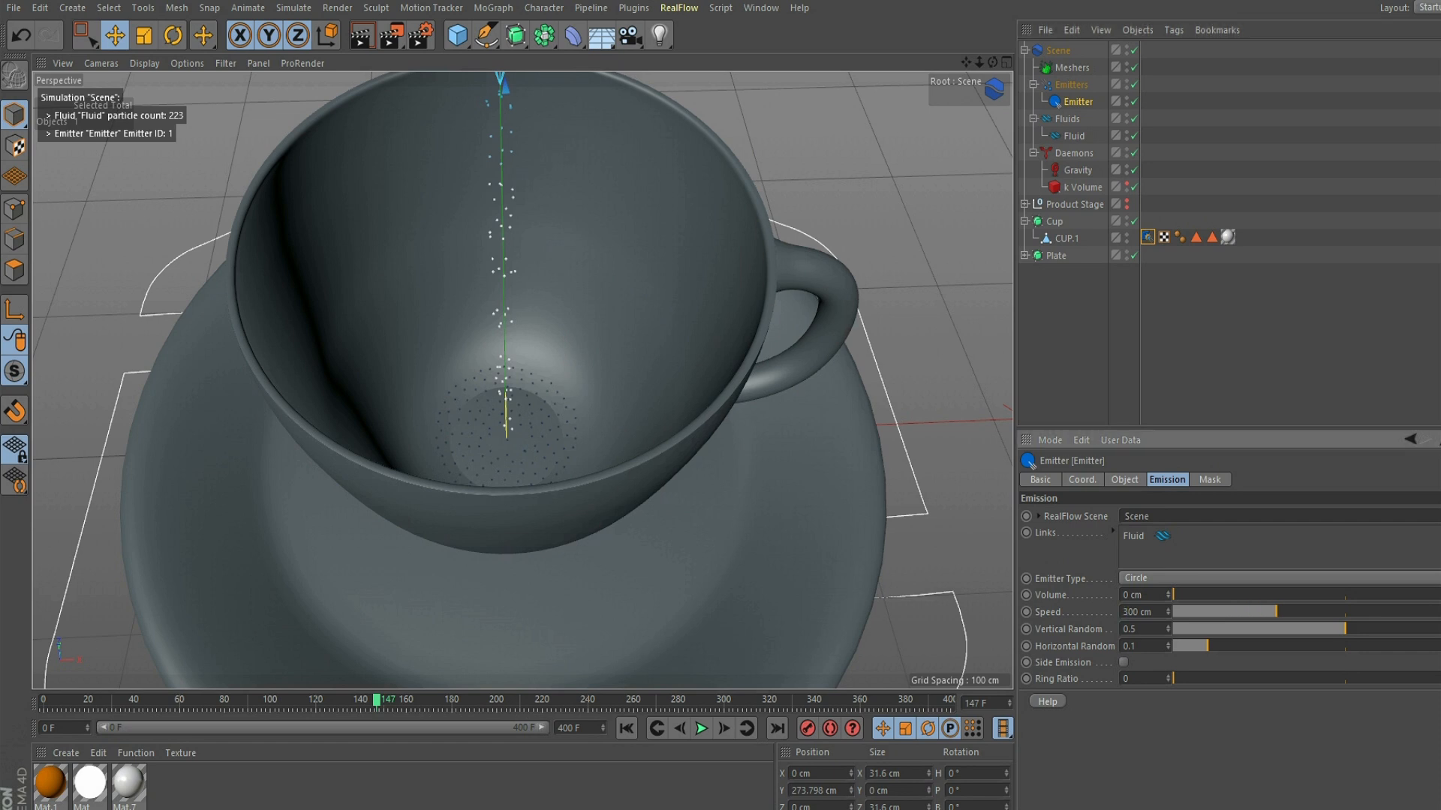
{"action": "left_click", "coordinate": [1124, 480]}
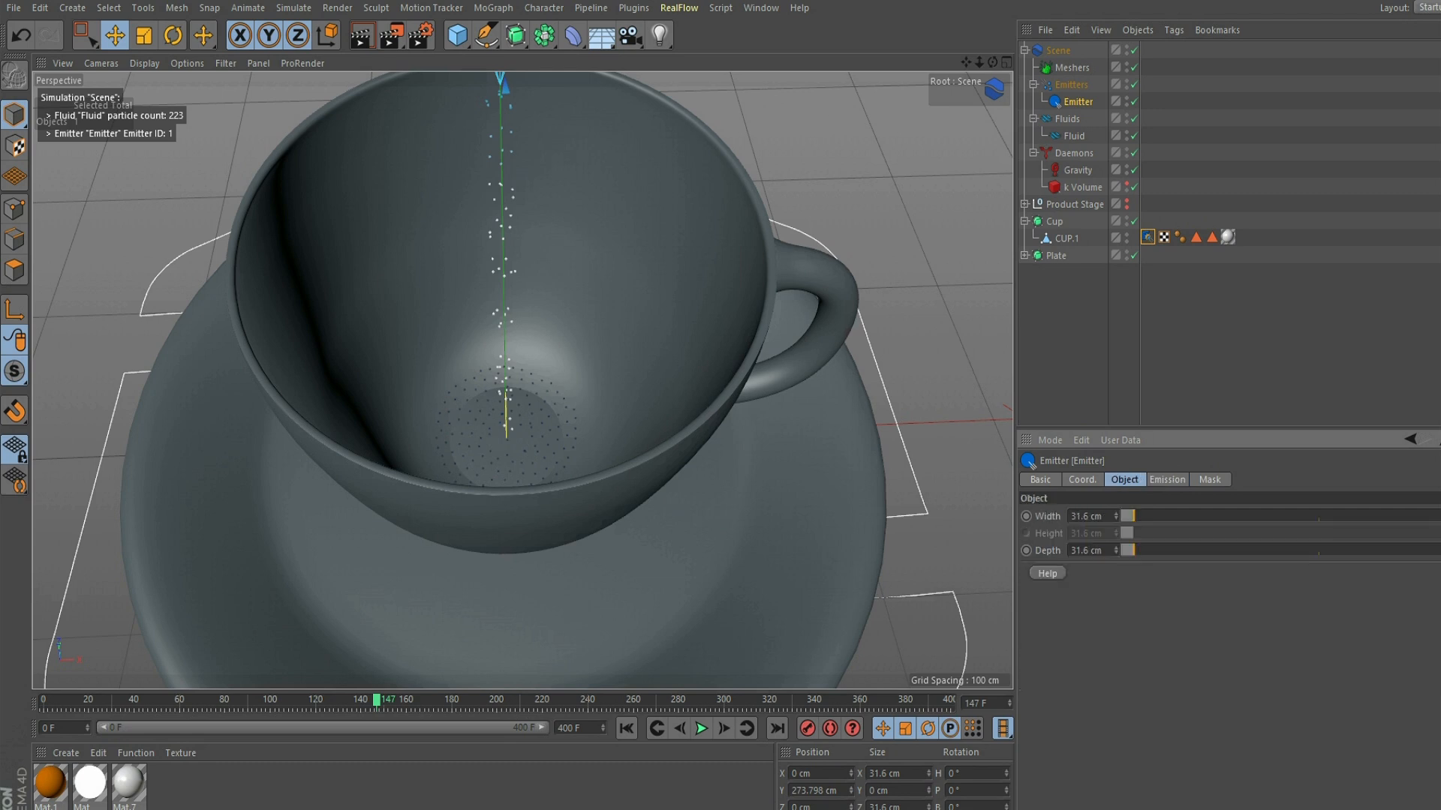
- Change the Fluid's type to Liquid - SPH and review its particle and cache settings
{"action": "left_click", "coordinate": [1074, 136]}
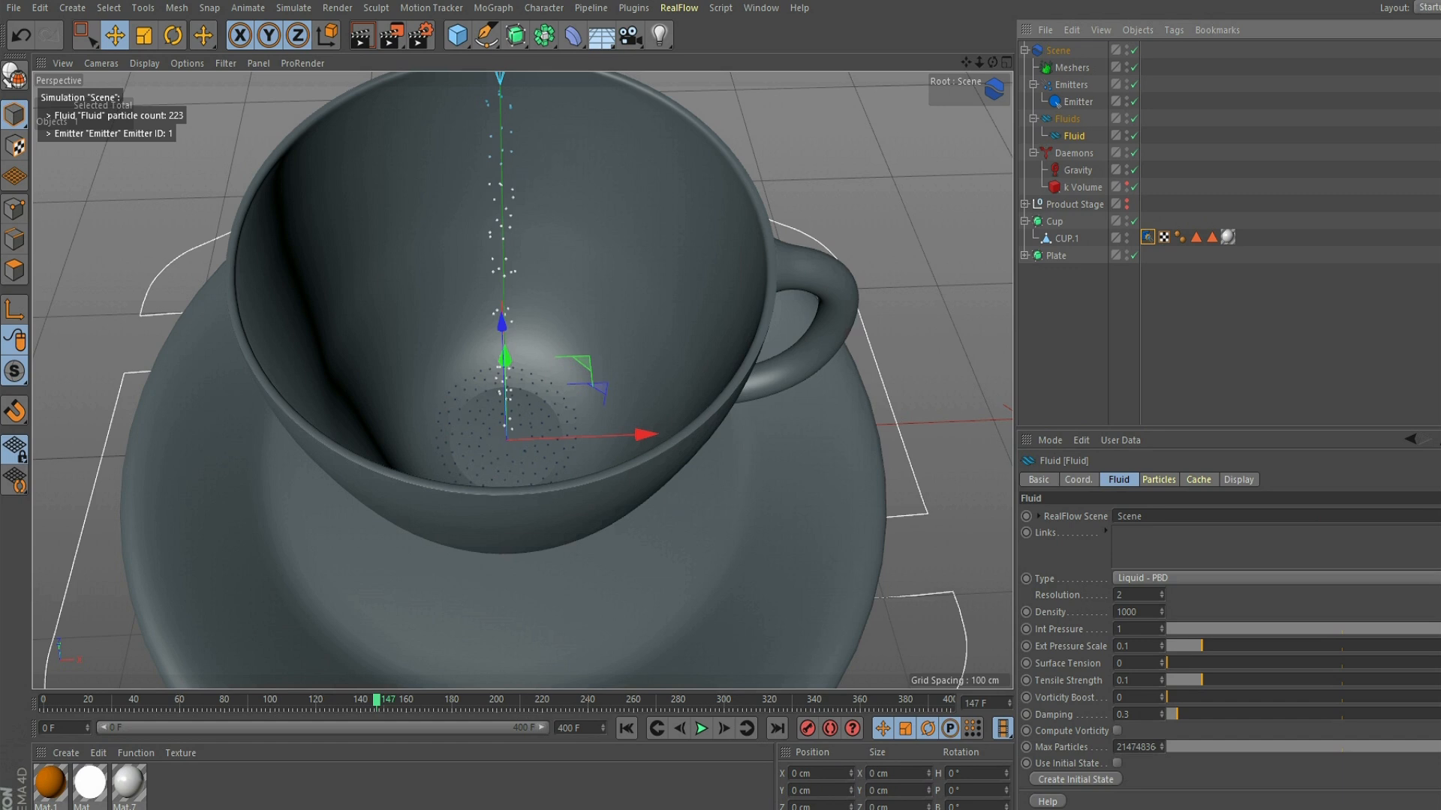
{"action": "left_click", "coordinate": [1163, 578]}
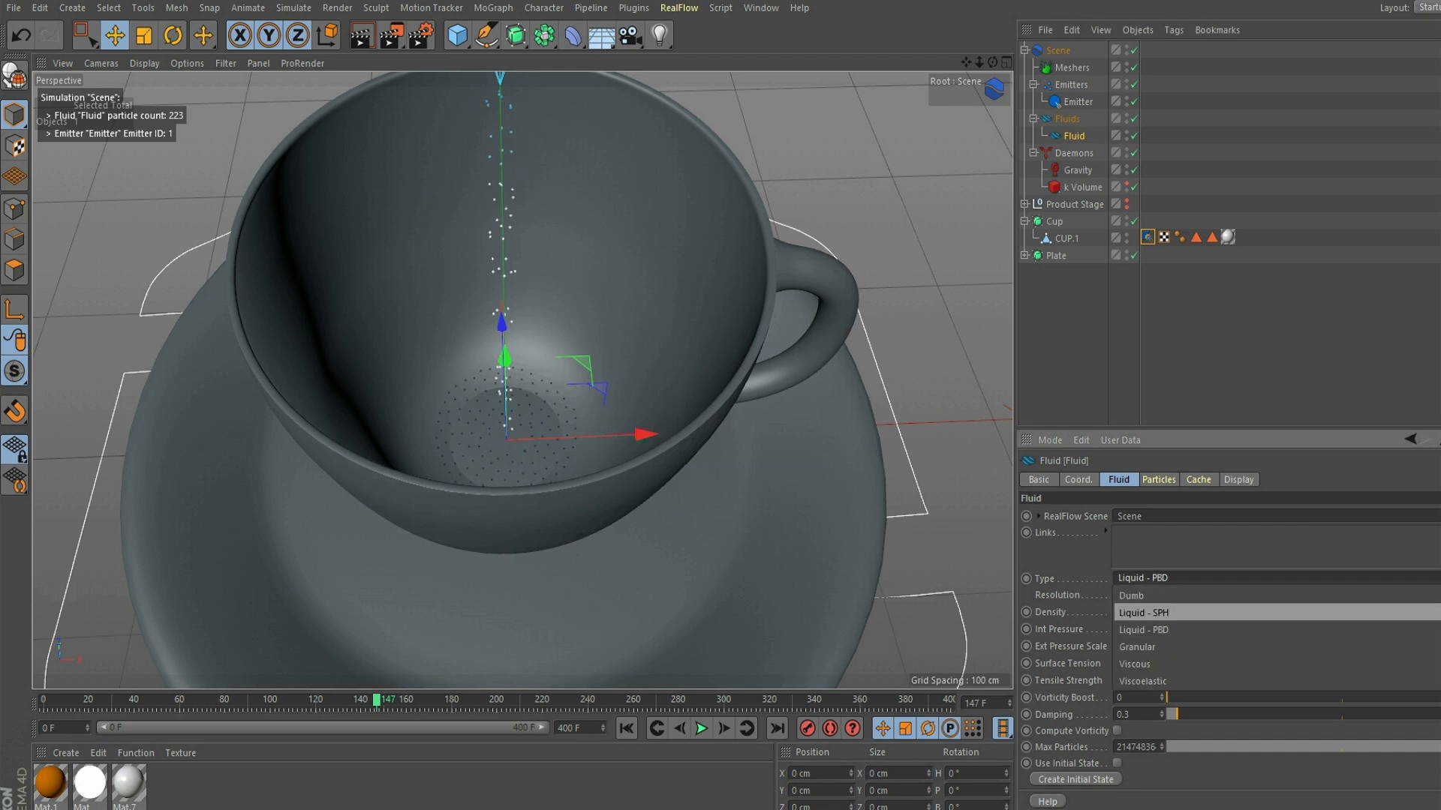
{"action": "left_click", "coordinate": [1148, 612]}
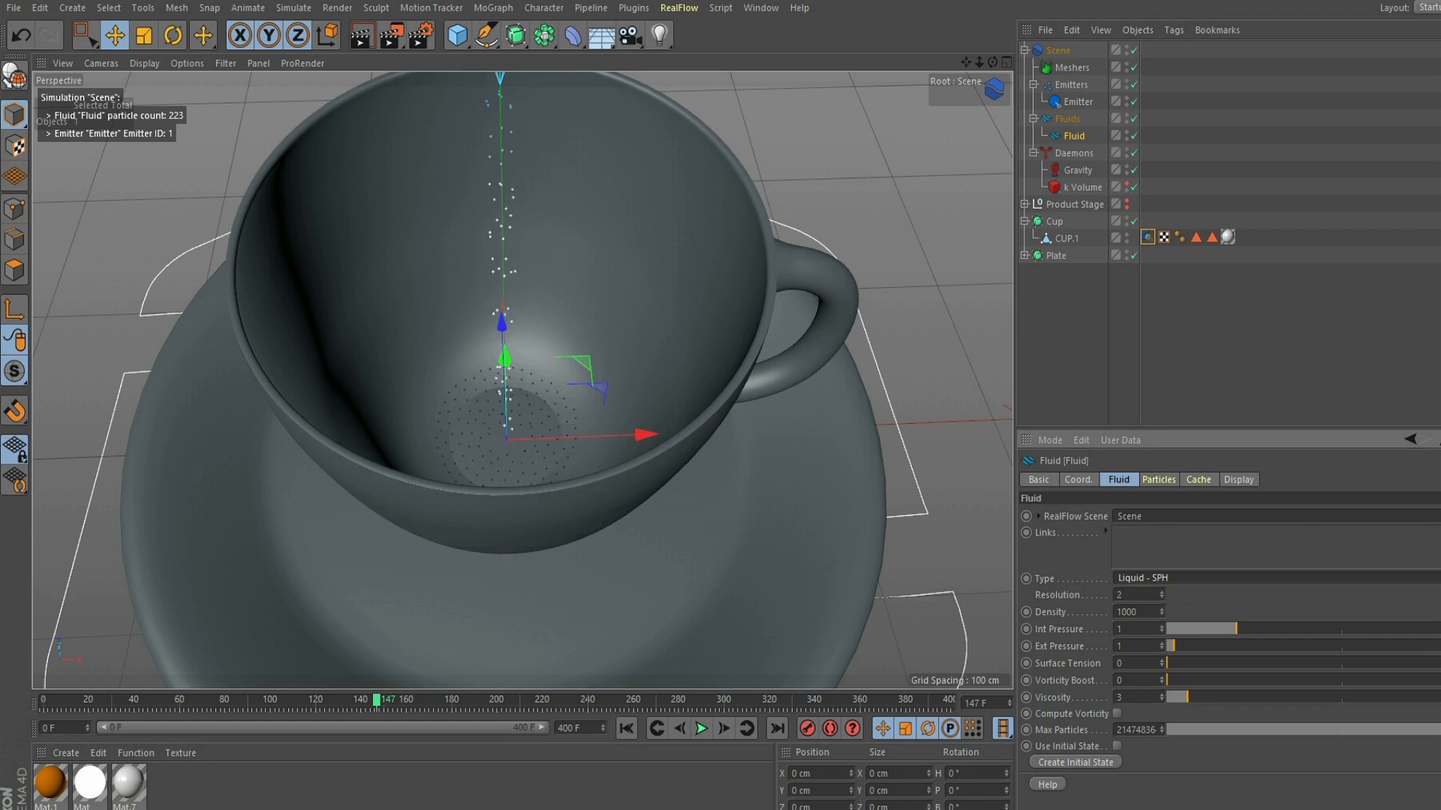
{"action": "left_click", "coordinate": [1159, 480]}
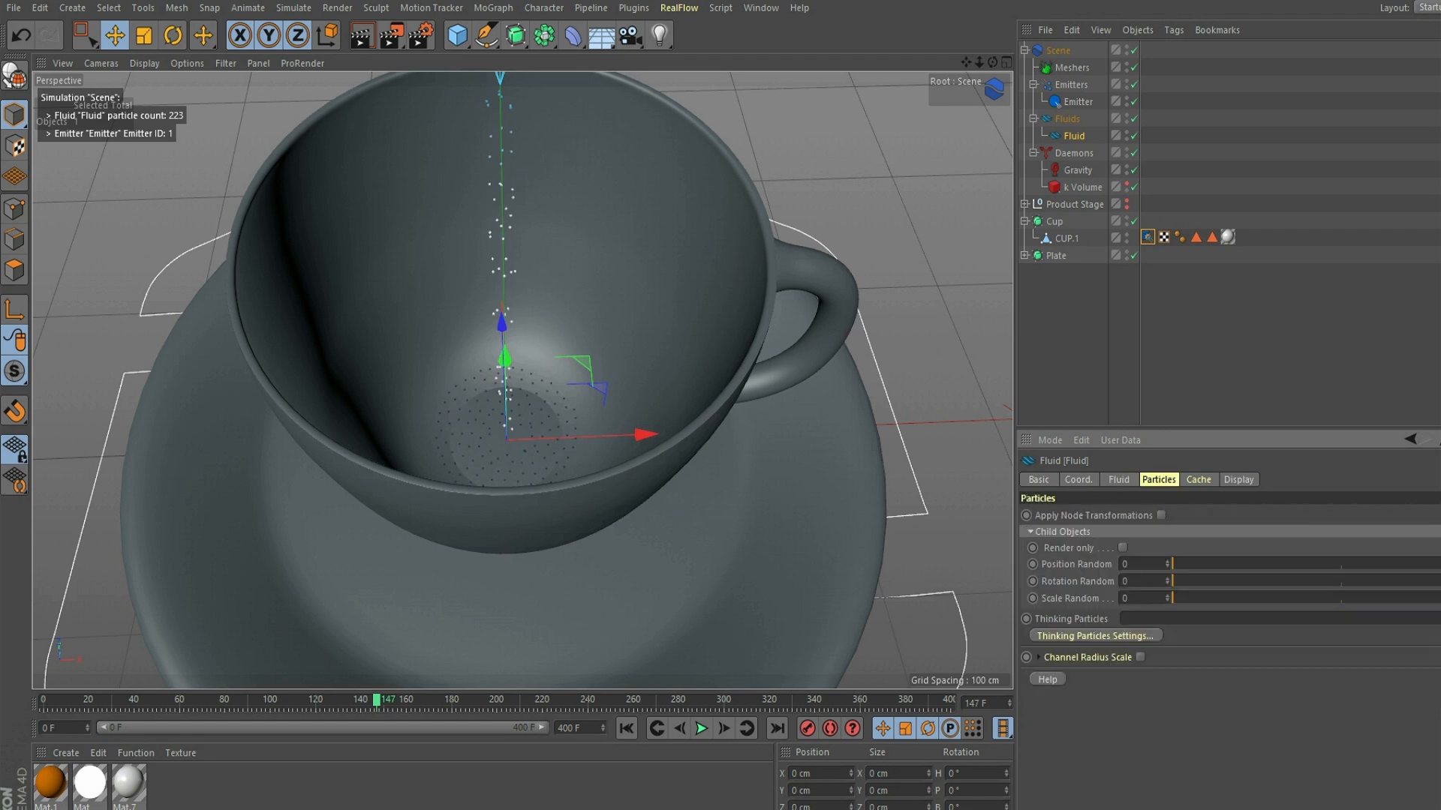
{"action": "left_click", "coordinate": [1198, 479]}
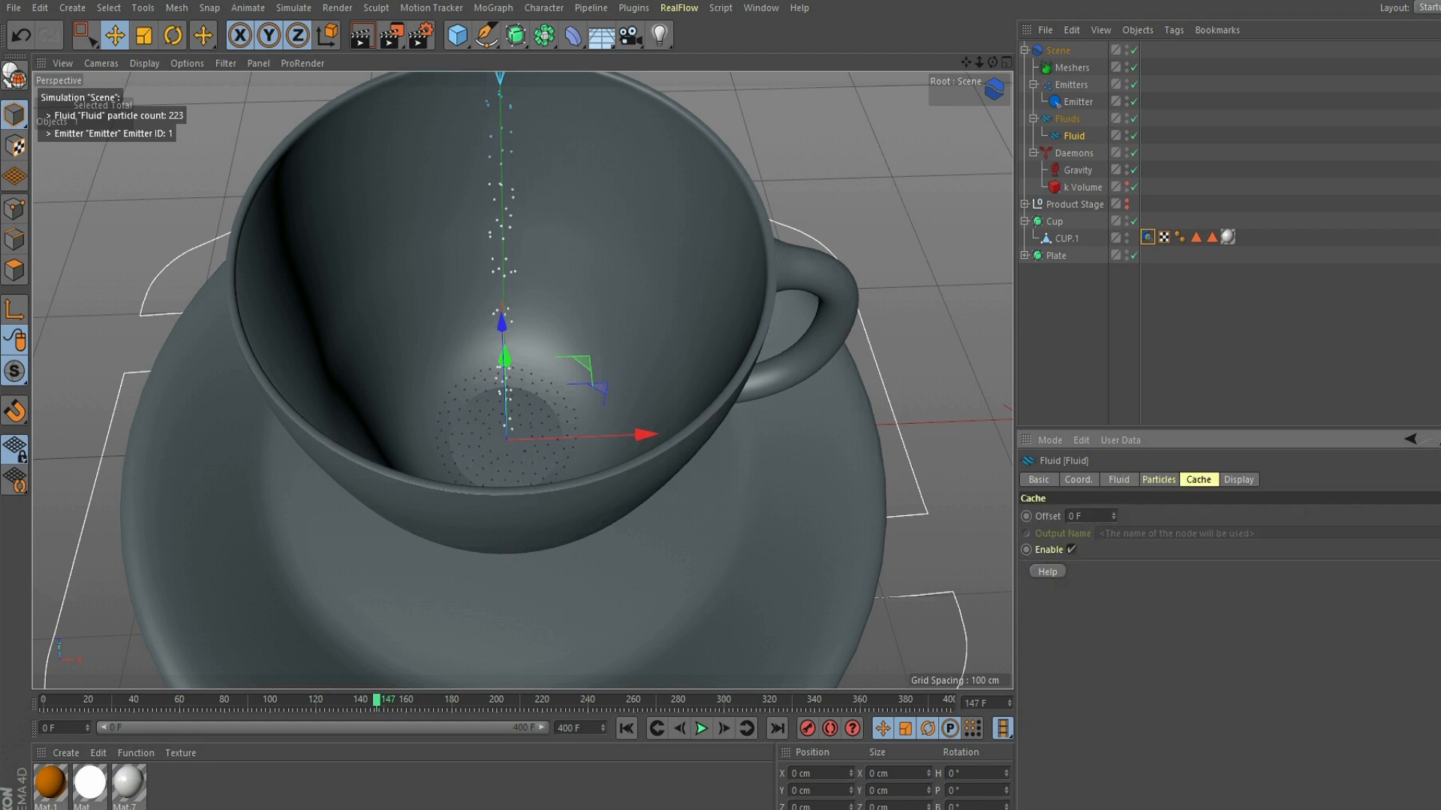
{"action": "left_click", "coordinate": [1158, 480]}
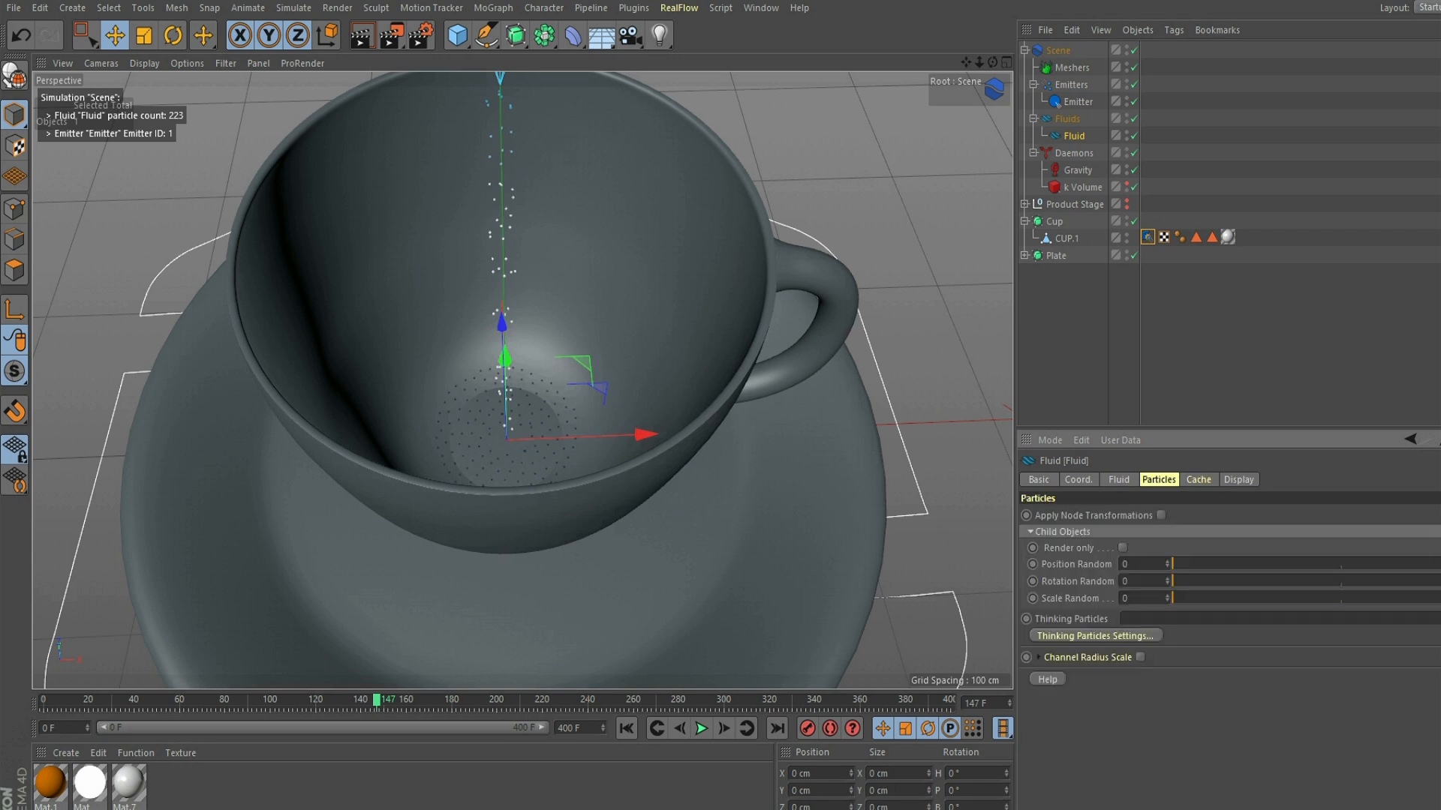
{"action": "left_click", "coordinate": [1119, 480]}
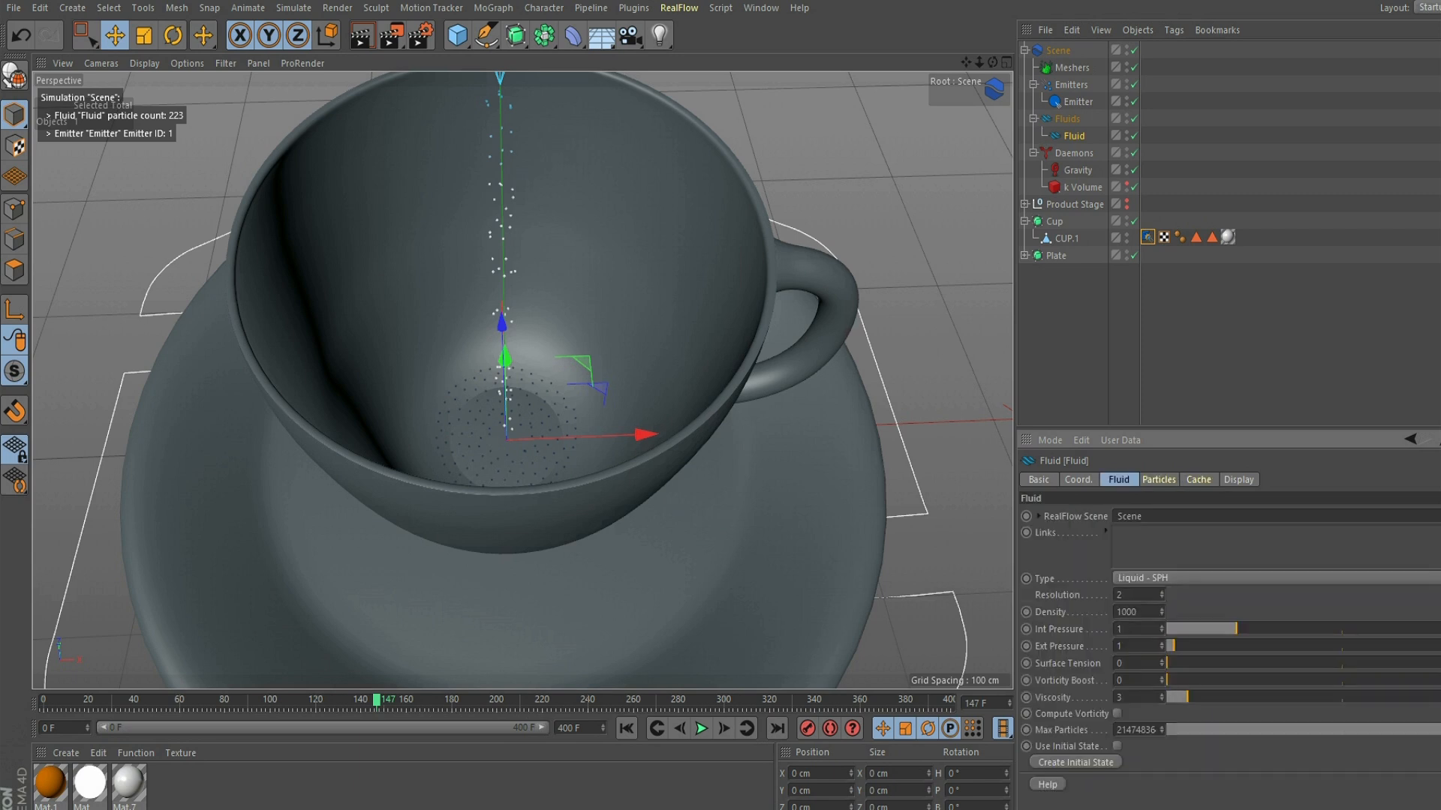
- Replay the simulation from the first frame to check how the SPH liquid fills the cup
{"action": "left_click", "coordinate": [626, 728]}
{"action": "left_click", "coordinate": [701, 728]}
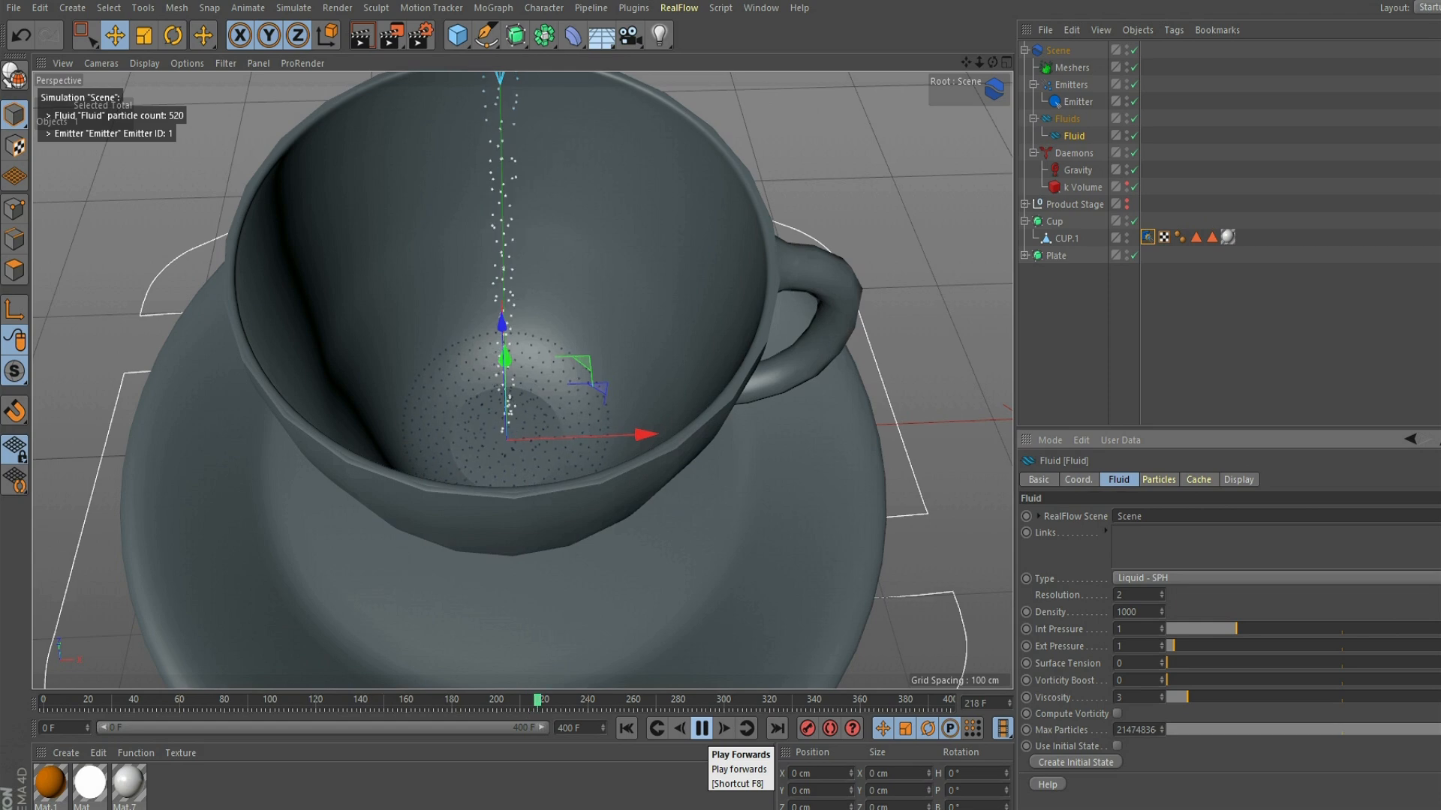
{"action": "left_click", "coordinate": [702, 728]}
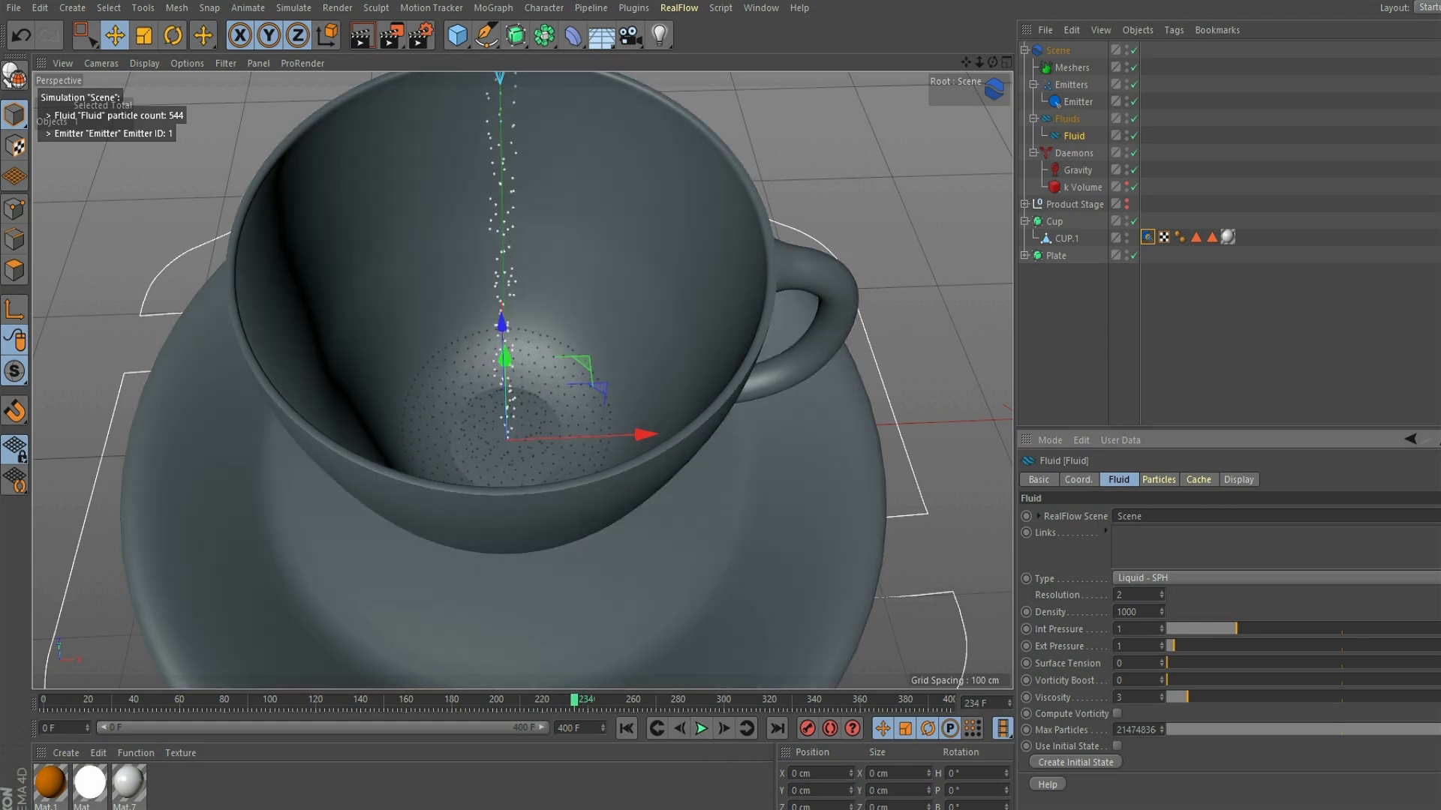
- Add a RealFlow Mesher to the scene's Meshers group
{"action": "left_click", "coordinate": [1072, 67]}
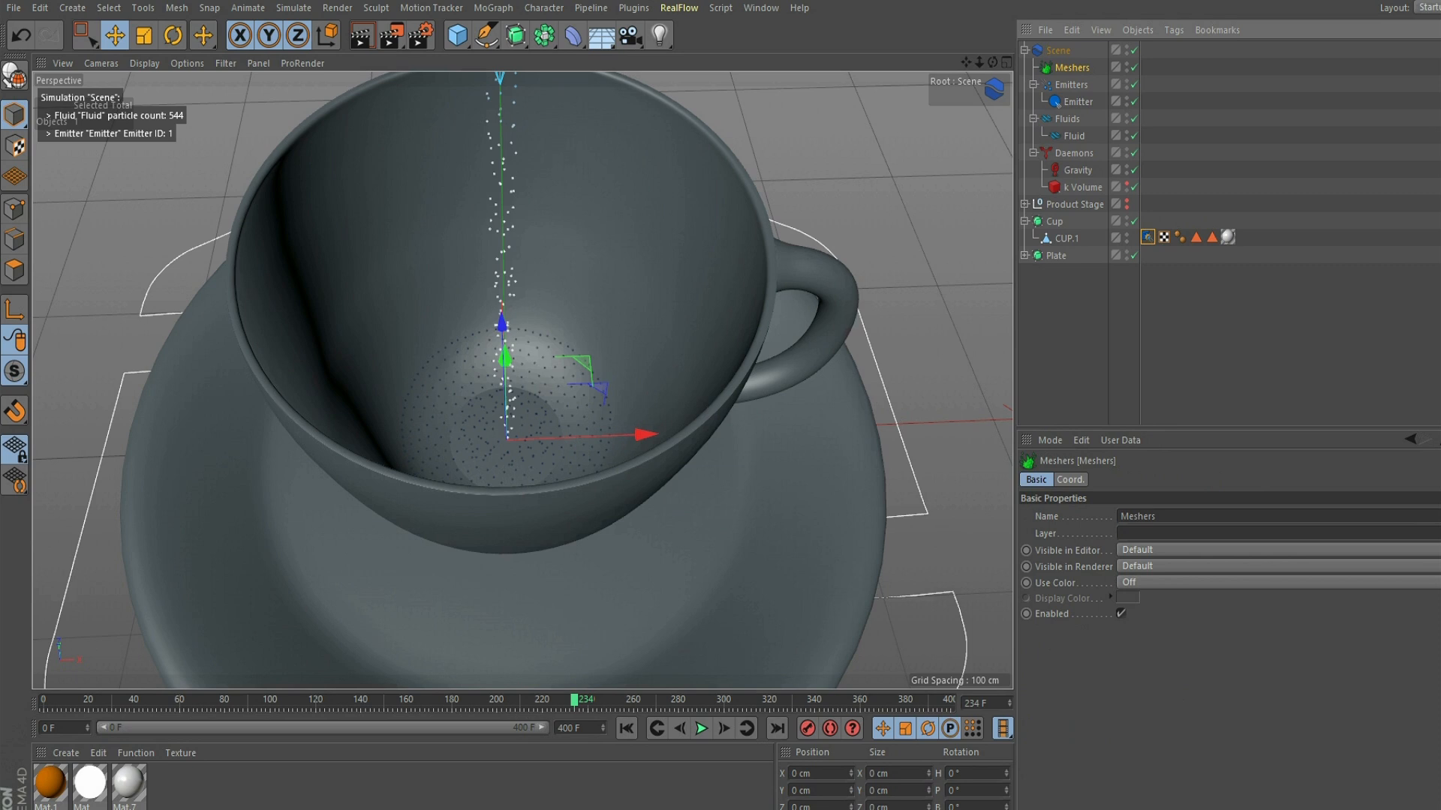
{"action": "left_click", "coordinate": [679, 7]}
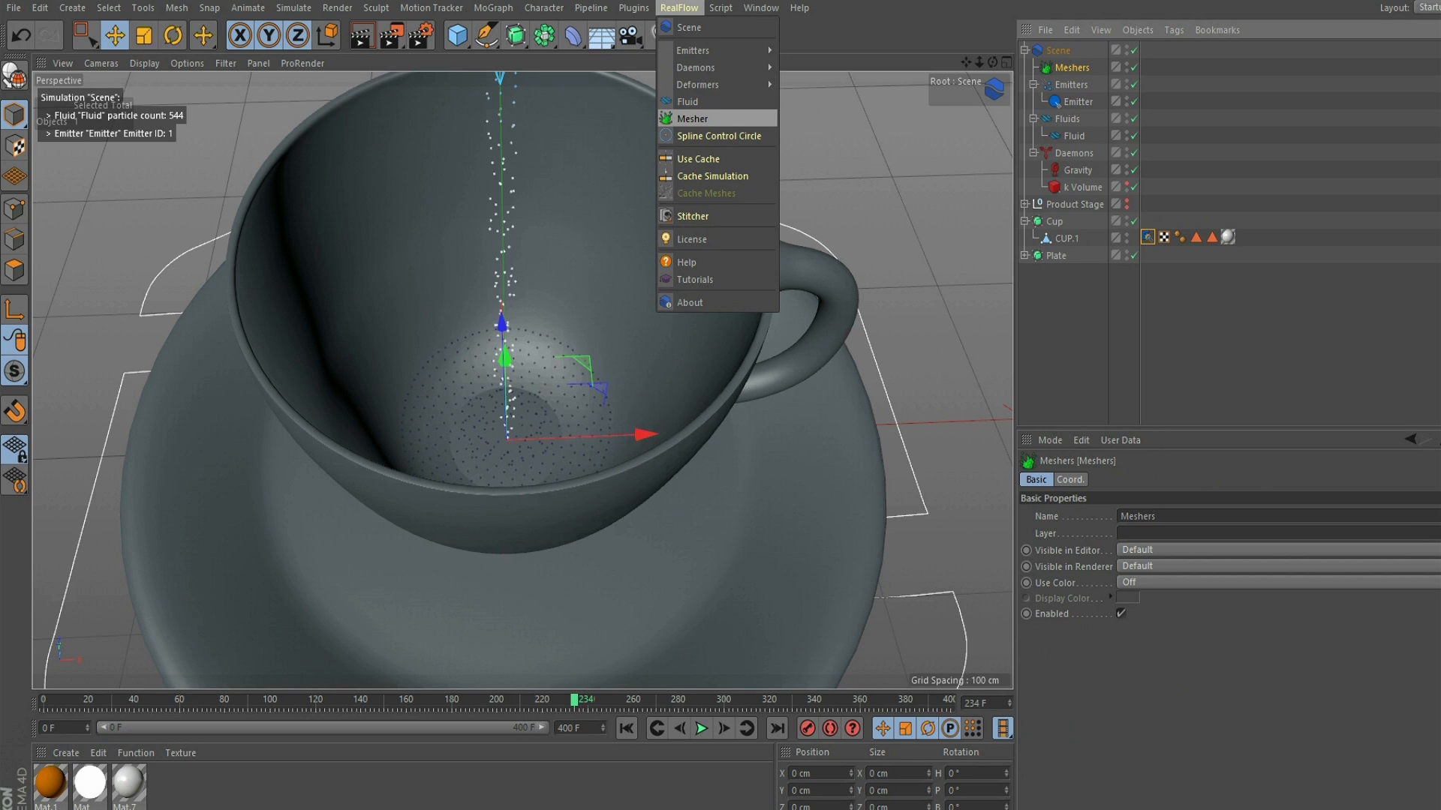
{"action": "left_click", "coordinate": [692, 119]}
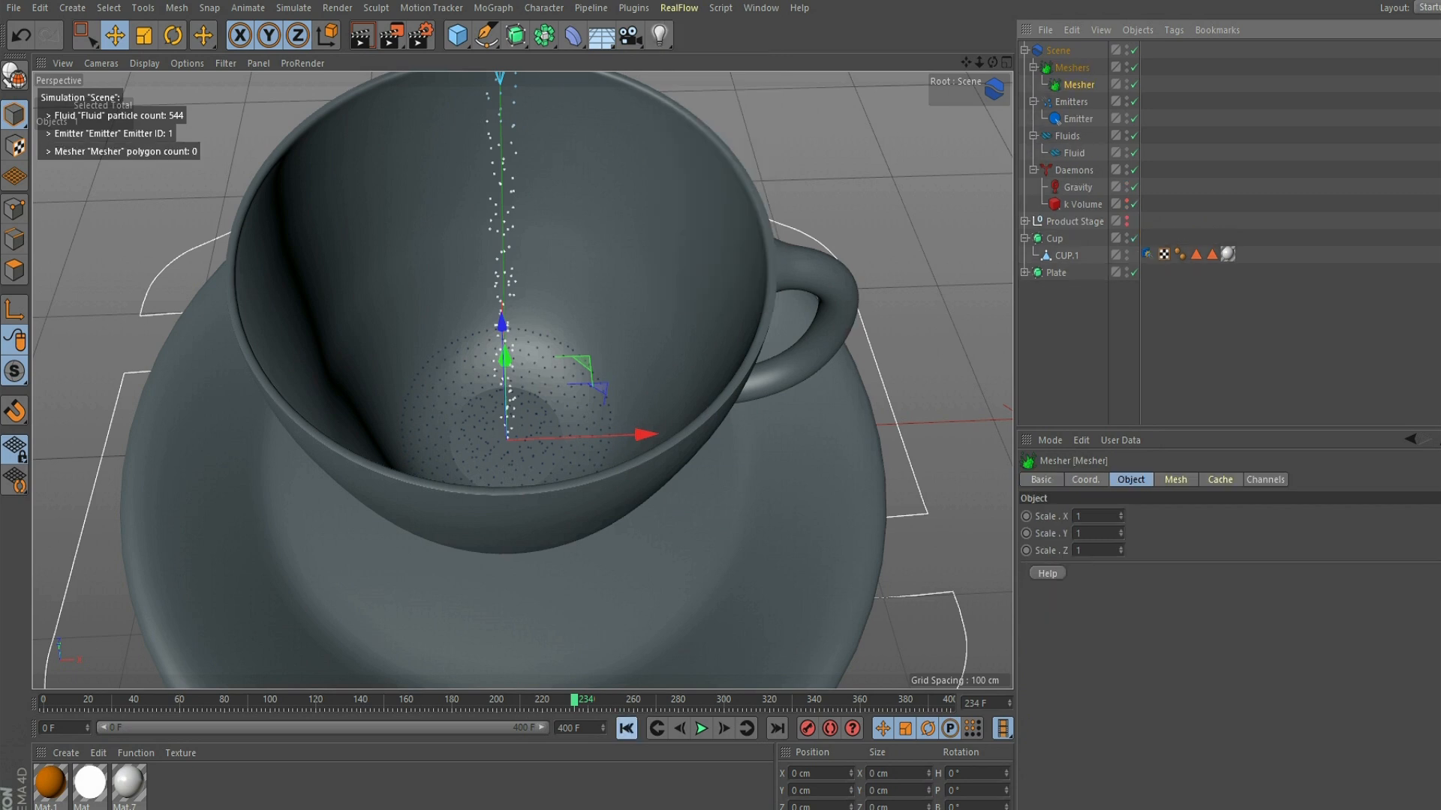
- Replay the simulation from the start and examine the meshed liquid stream from a lower viewing angle
{"action": "left_click", "coordinate": [626, 728]}
{"action": "left_click", "coordinate": [702, 727]}
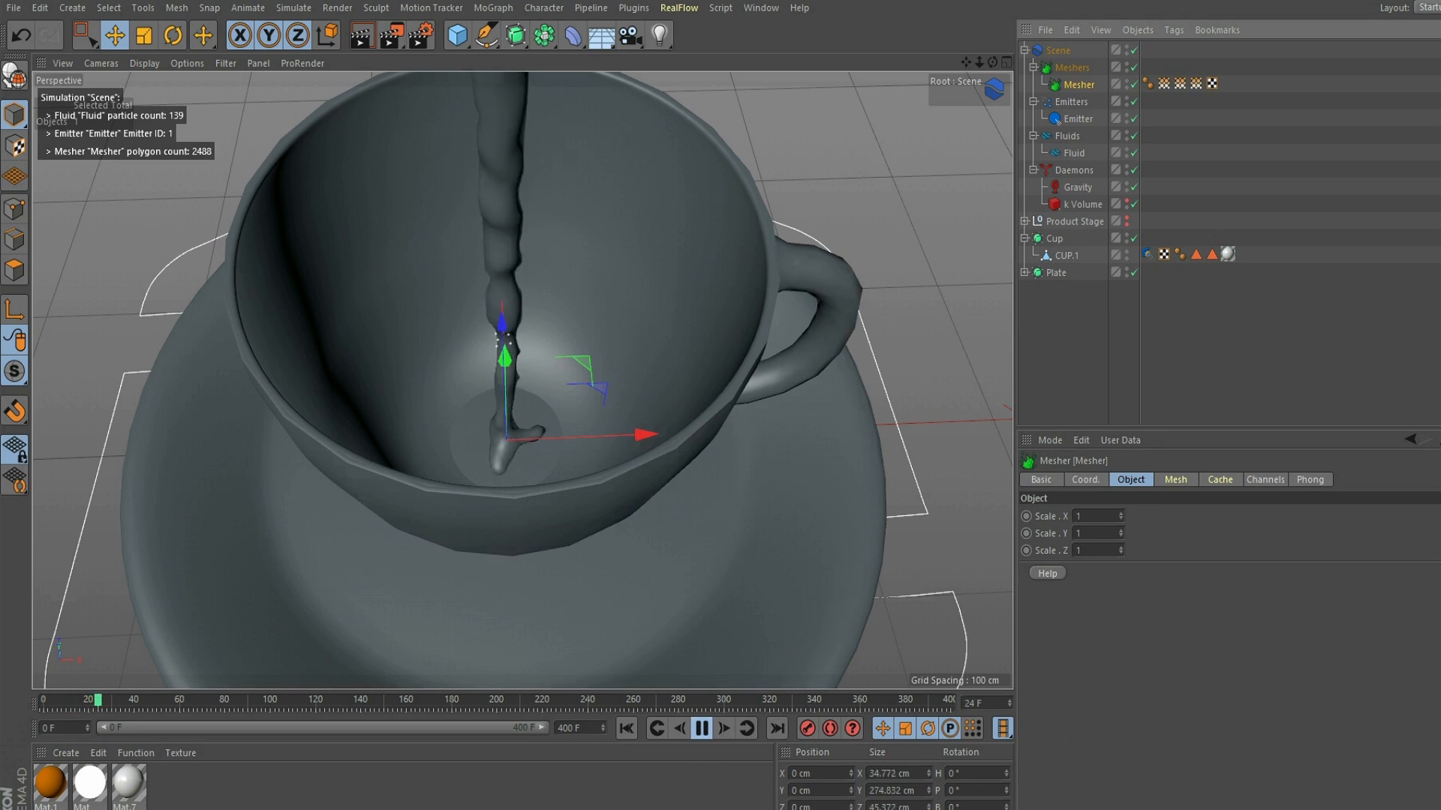
{"action": "left_click_drag", "start_coordinate": [993, 62], "coordinate": [996, 36]}
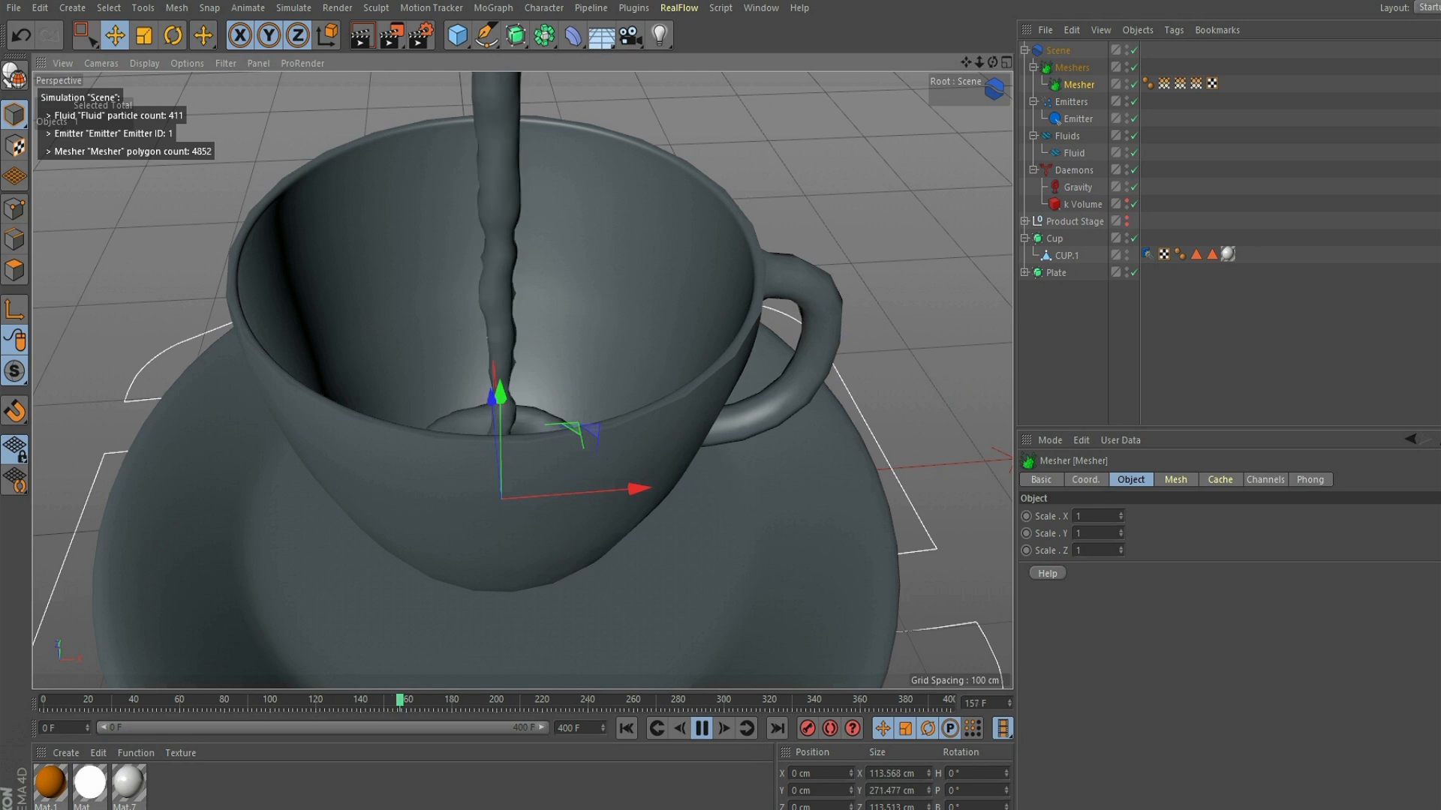
{"action": "left_click", "coordinate": [702, 728]}
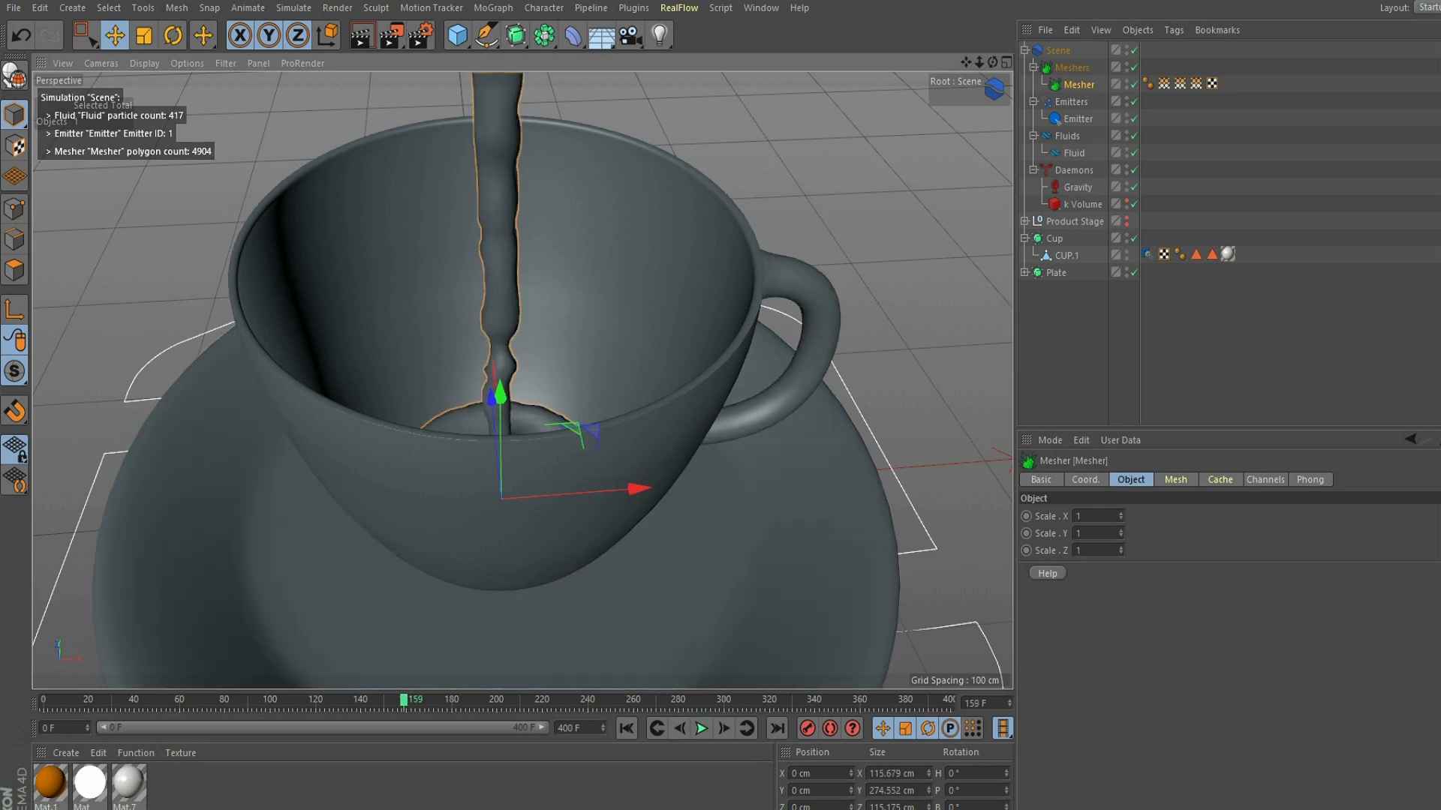
- Replay the simulation from the first frame and set the Fluid's resolution to 7
{"action": "left_click", "coordinate": [1074, 153]}
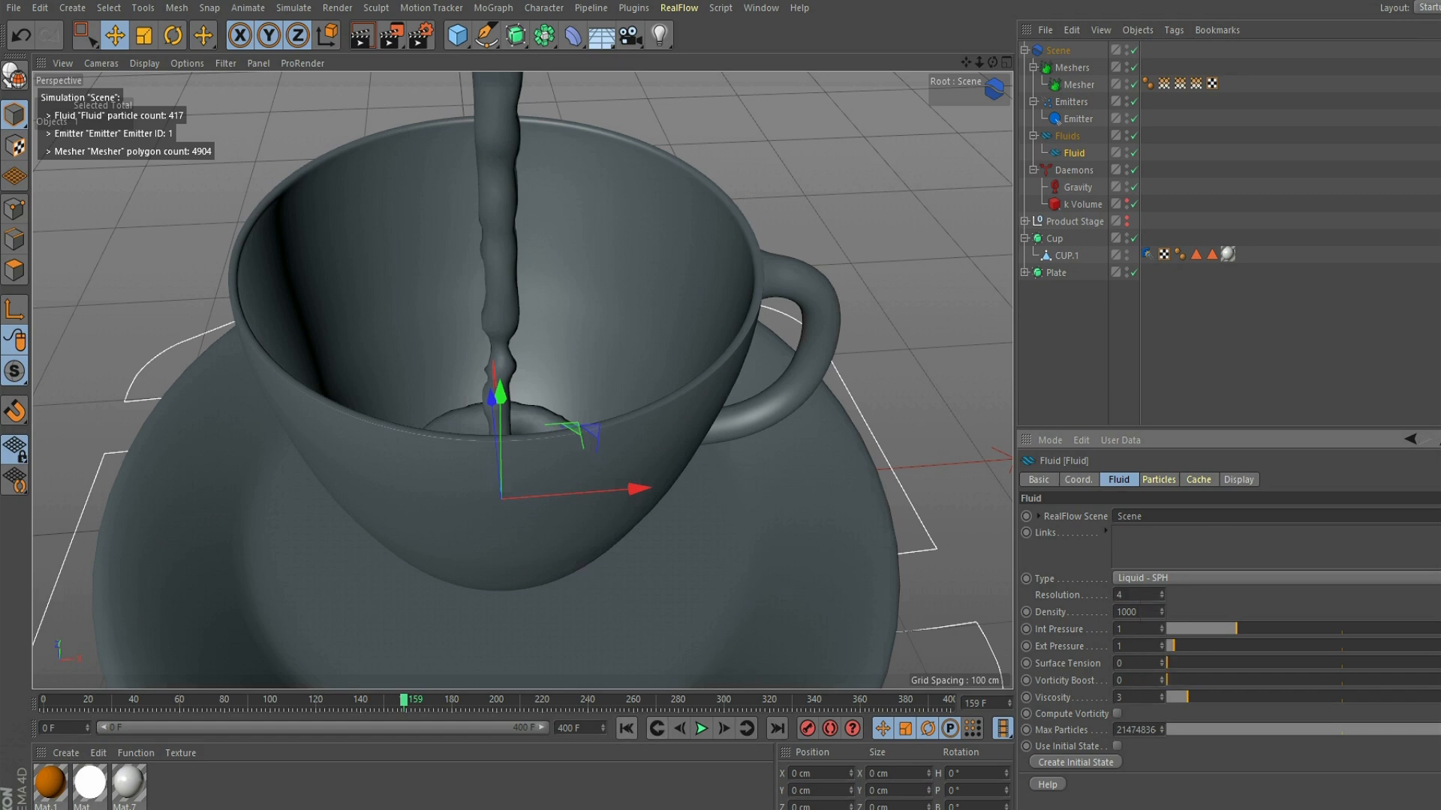
{"action": "left_click", "coordinate": [626, 728]}
{"action": "left_click", "coordinate": [701, 728]}
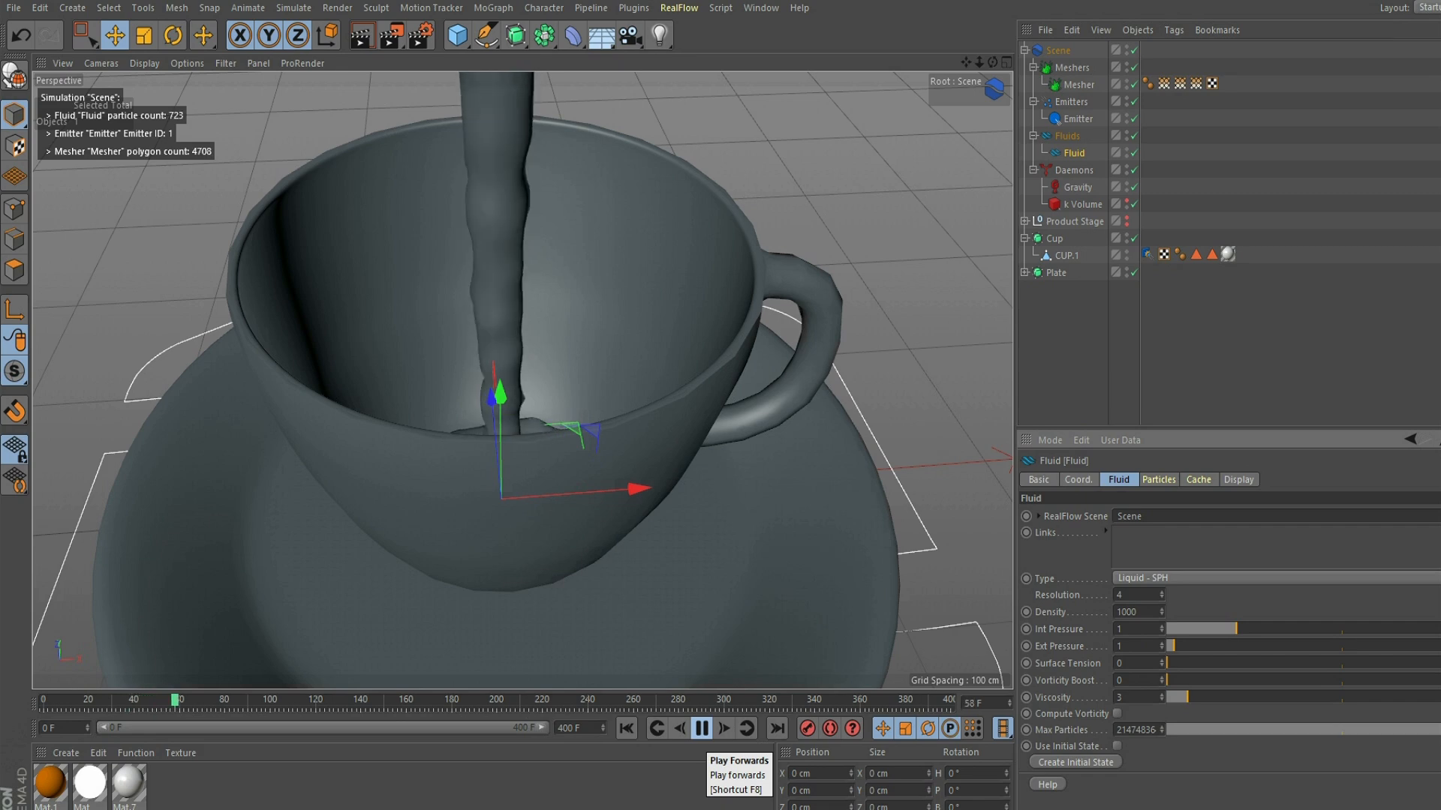
{"action": "left_click", "coordinate": [701, 728]}
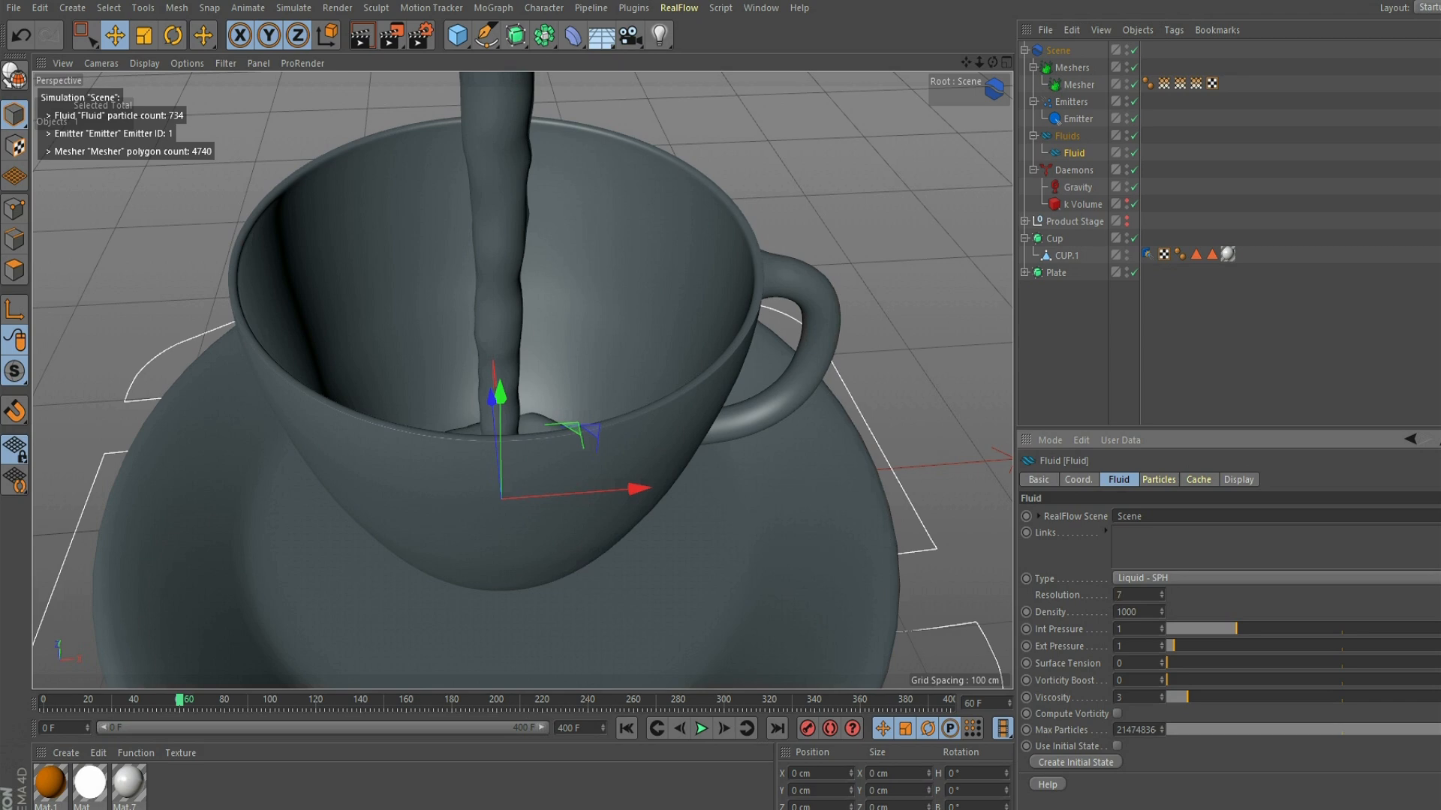
- Replay the simulation from the start to check the stream at the new fluid resolution, and return to the first frame
{"action": "left_click", "coordinate": [626, 728]}
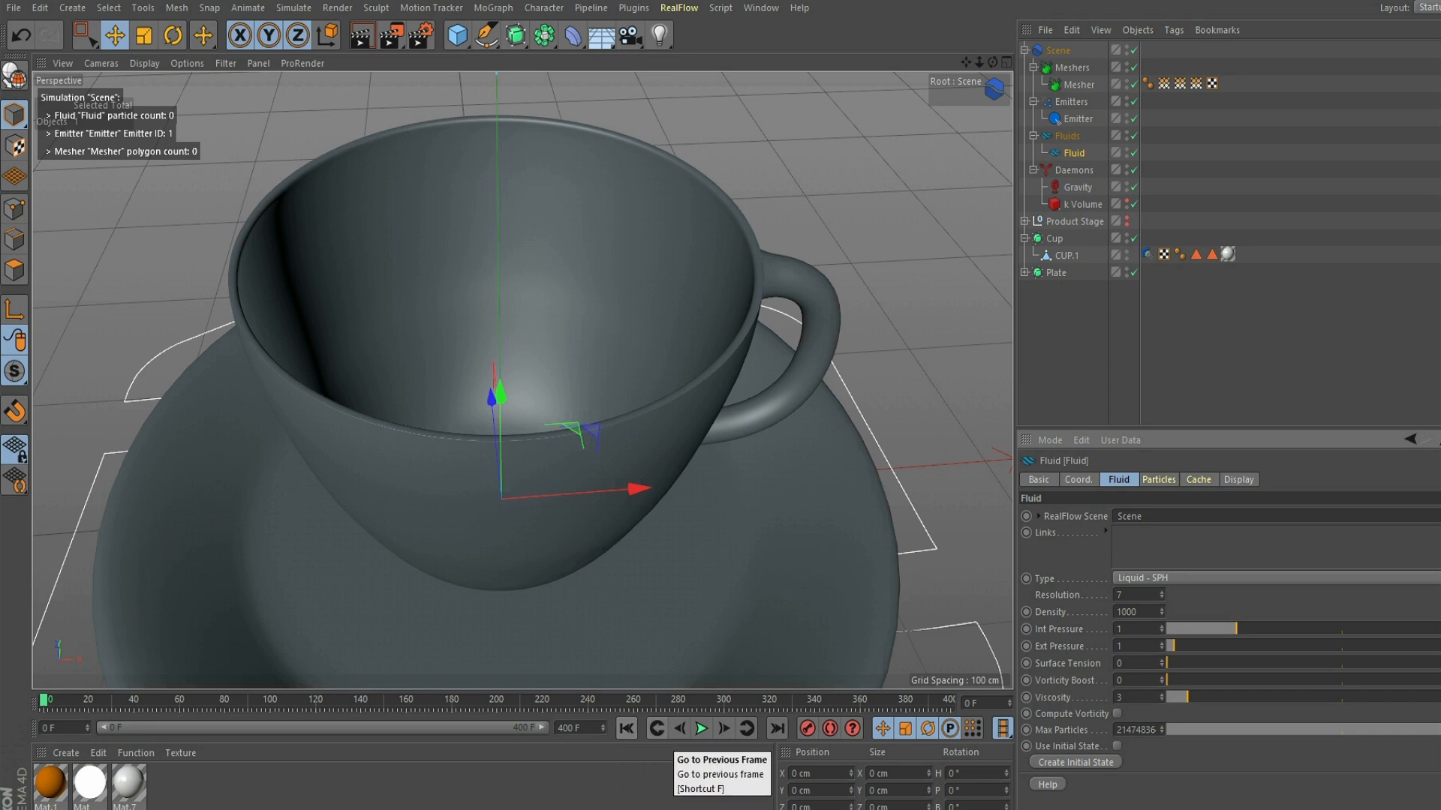
{"action": "left_click", "coordinate": [701, 728]}
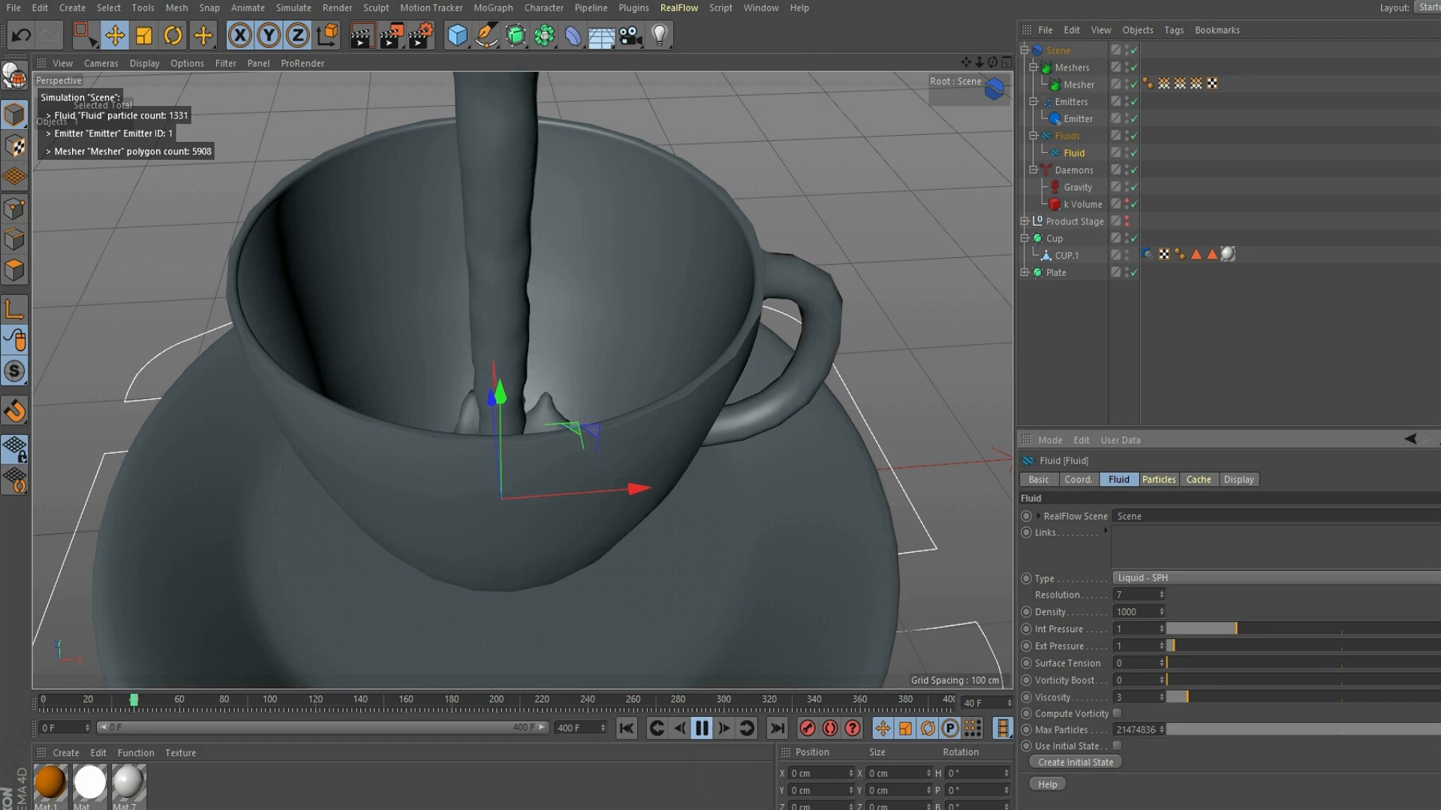
{"action": "scroll", "coordinate": [523, 380], "scroll_direction": "up", "scroll_amount": 2}
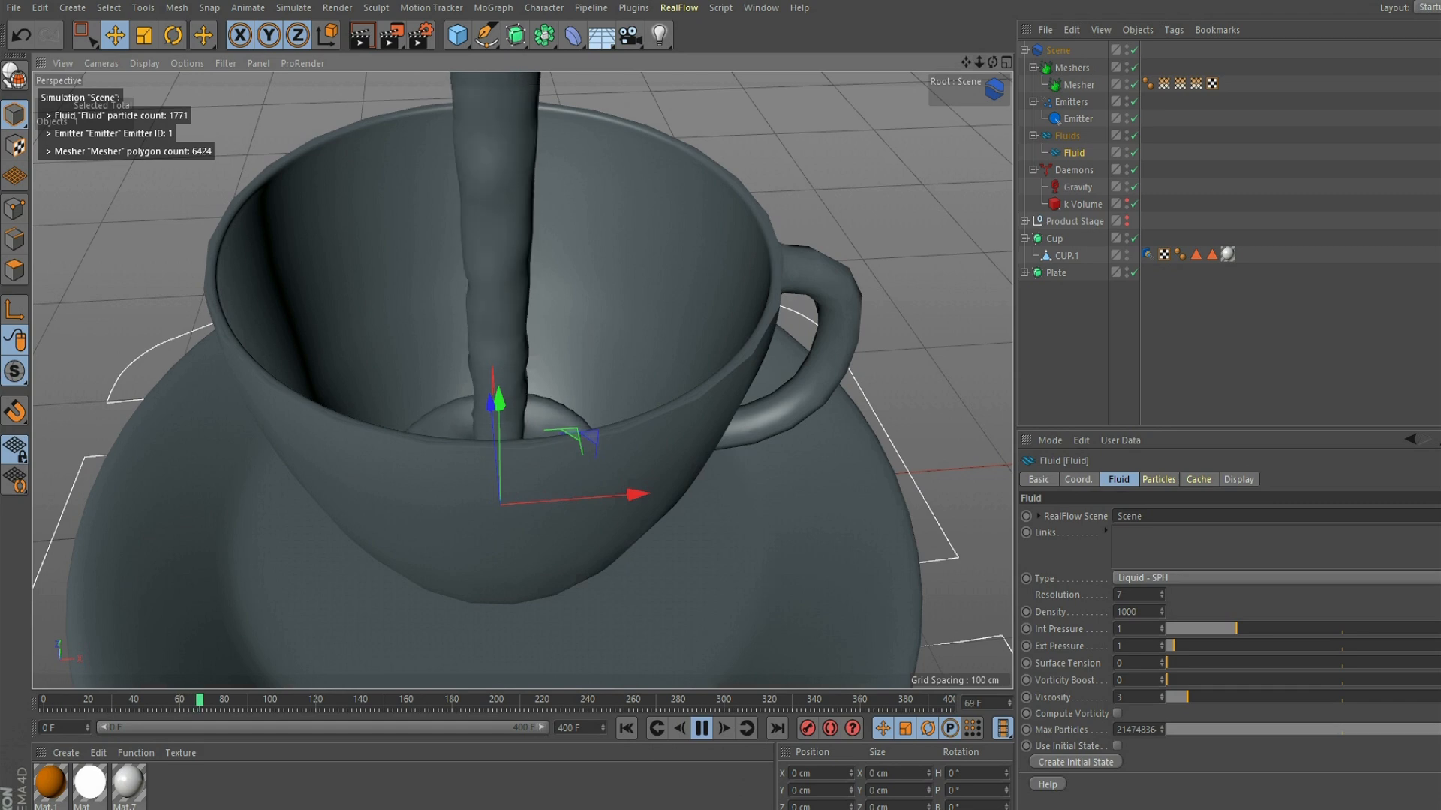
{"action": "left_click", "coordinate": [627, 728]}
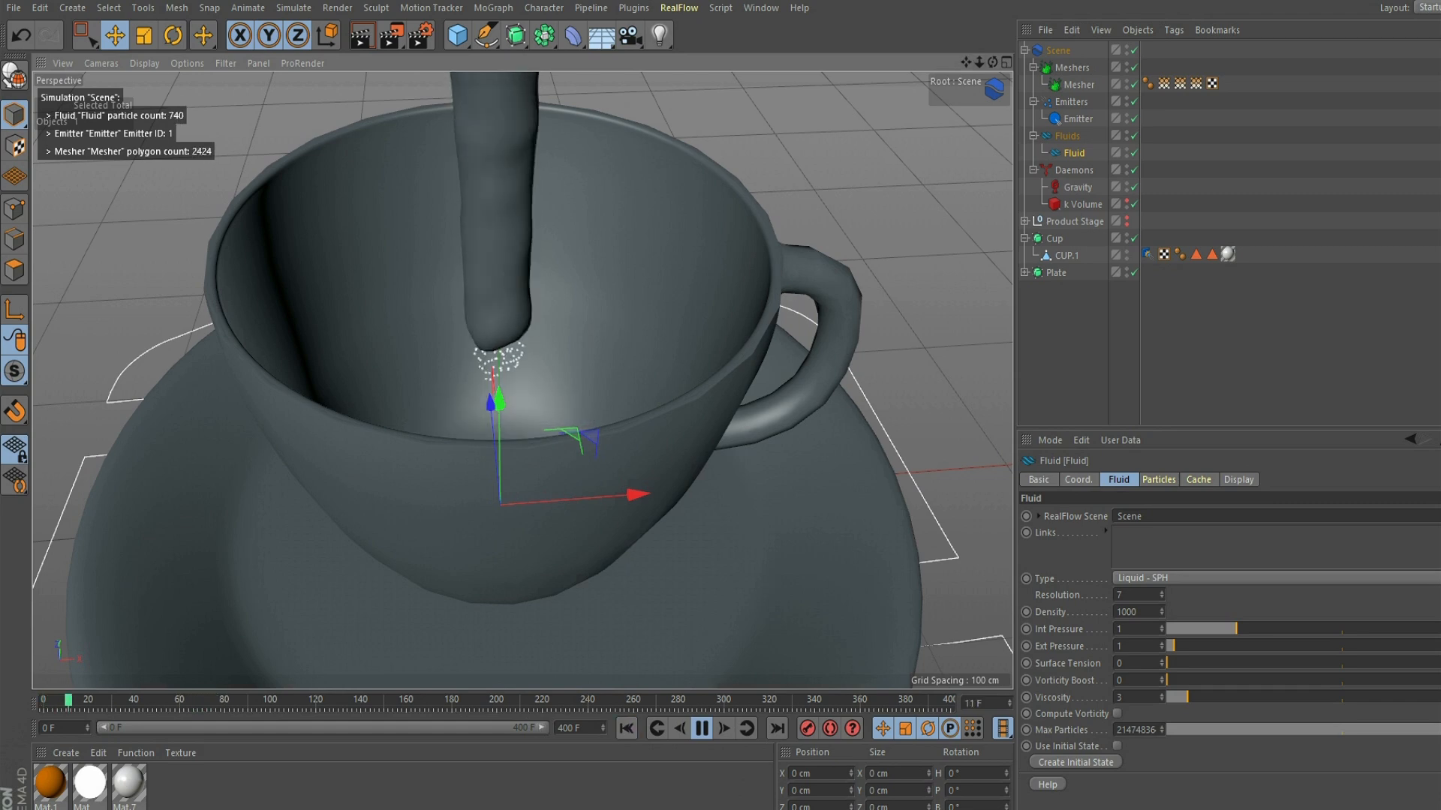
{"action": "left_click", "coordinate": [701, 728]}
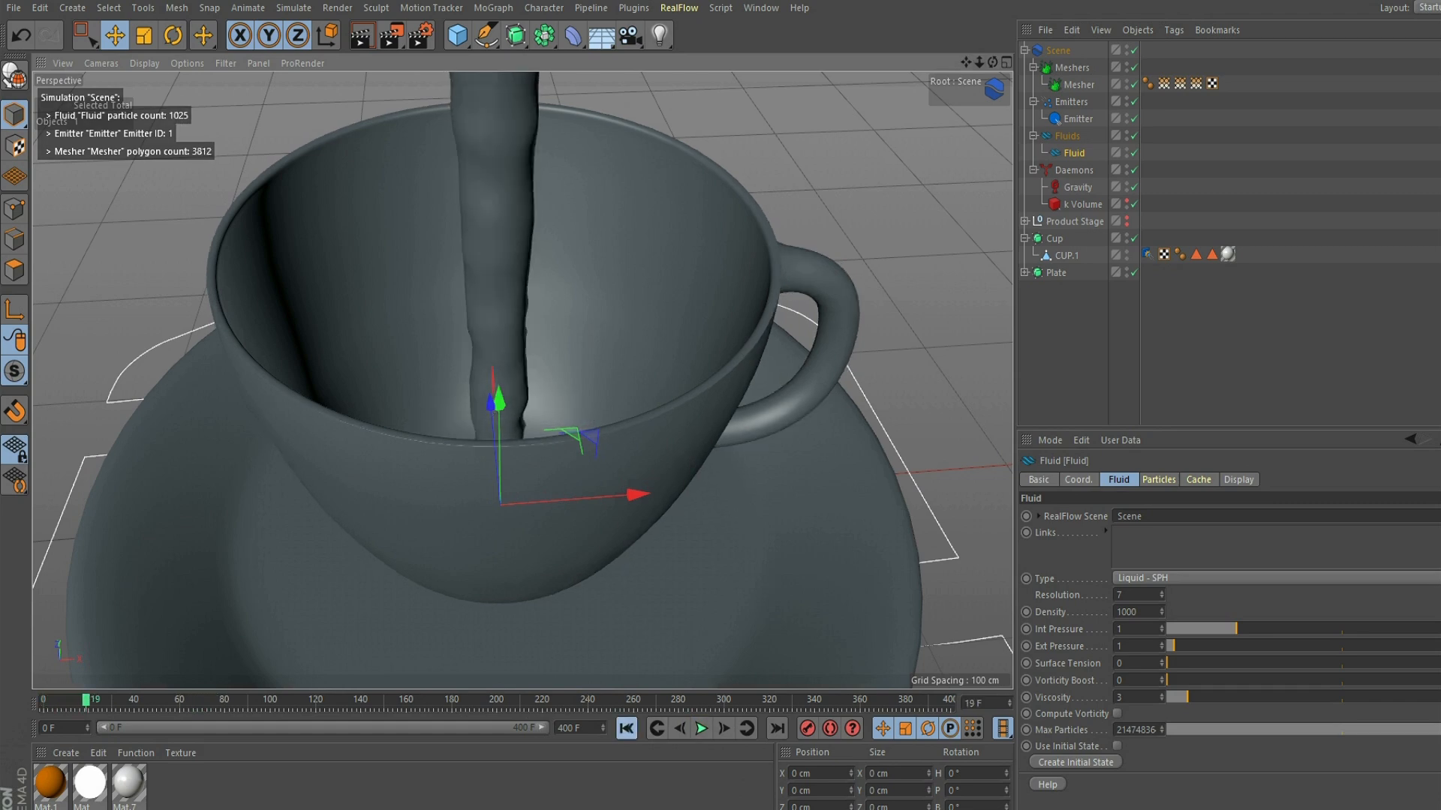
{"action": "left_click", "coordinate": [627, 727]}
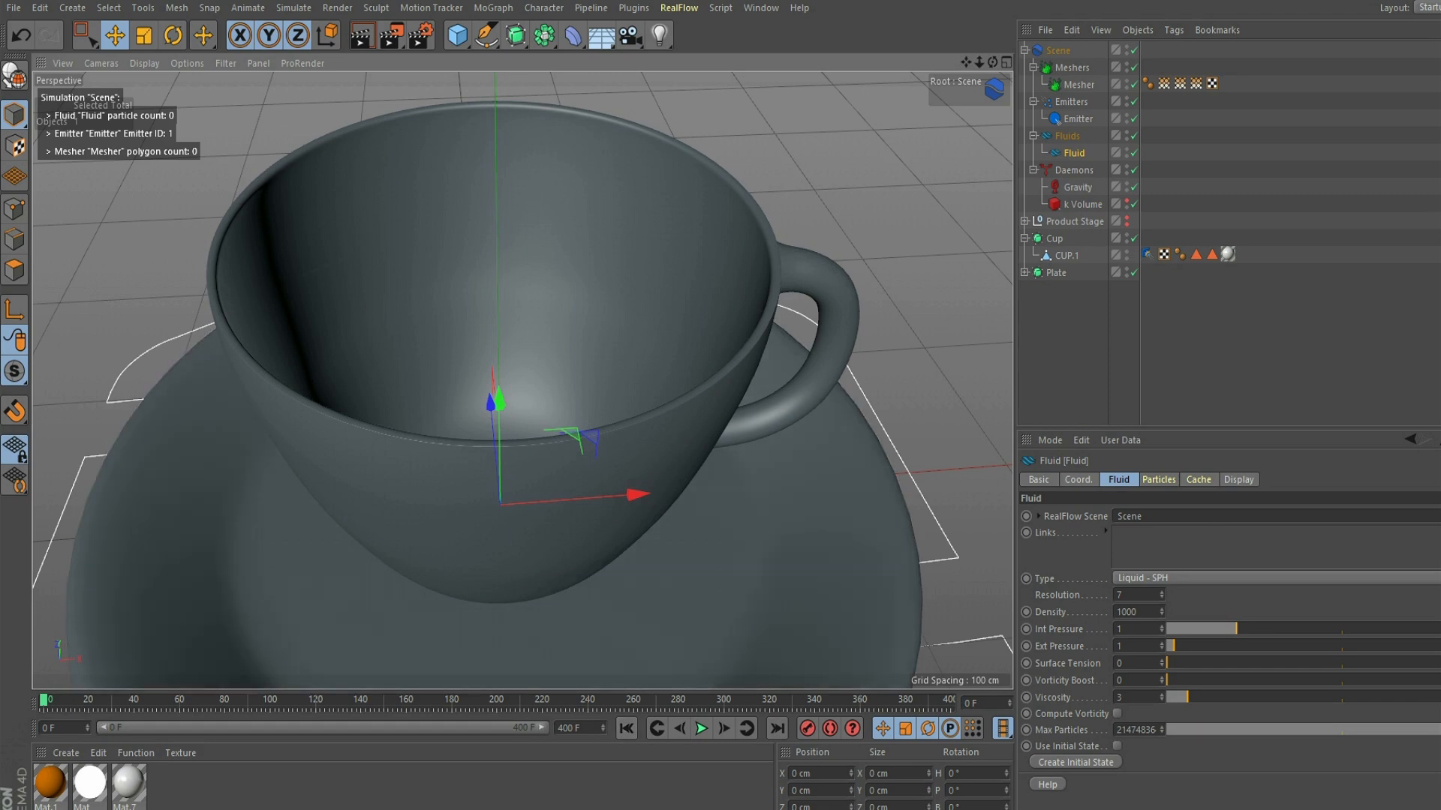
- Scale the Emitter above the cup down to about 21.4 cm in width and depth
{"action": "left_click", "coordinate": [1077, 118]}
{"action": "left_click_drag", "start_coordinate": [966, 62], "coordinate": [966, 63]}
{"action": "scroll", "coordinate": [523, 381], "scroll_direction": "down", "scroll_amount": 6}
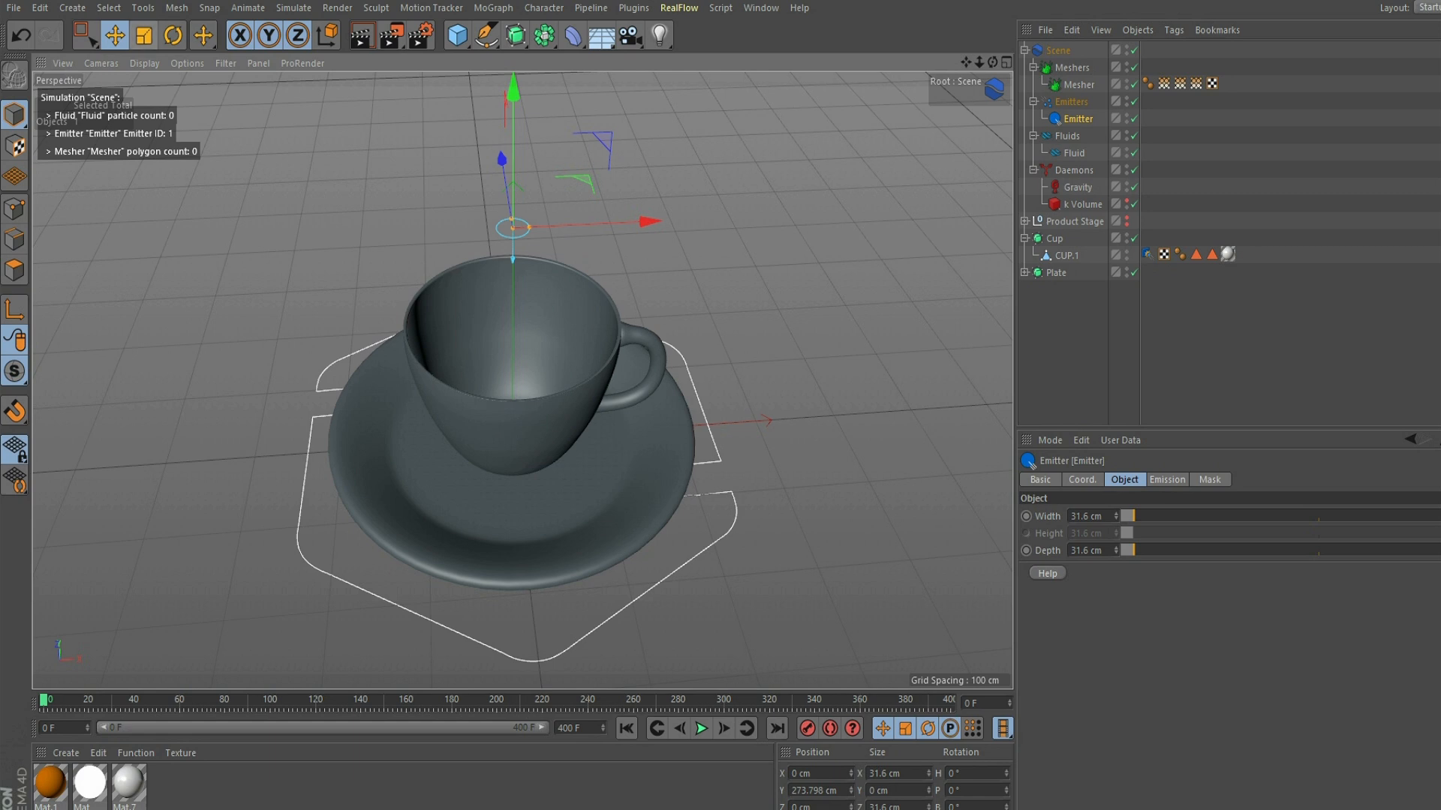
{"action": "left_click", "coordinate": [143, 35]}
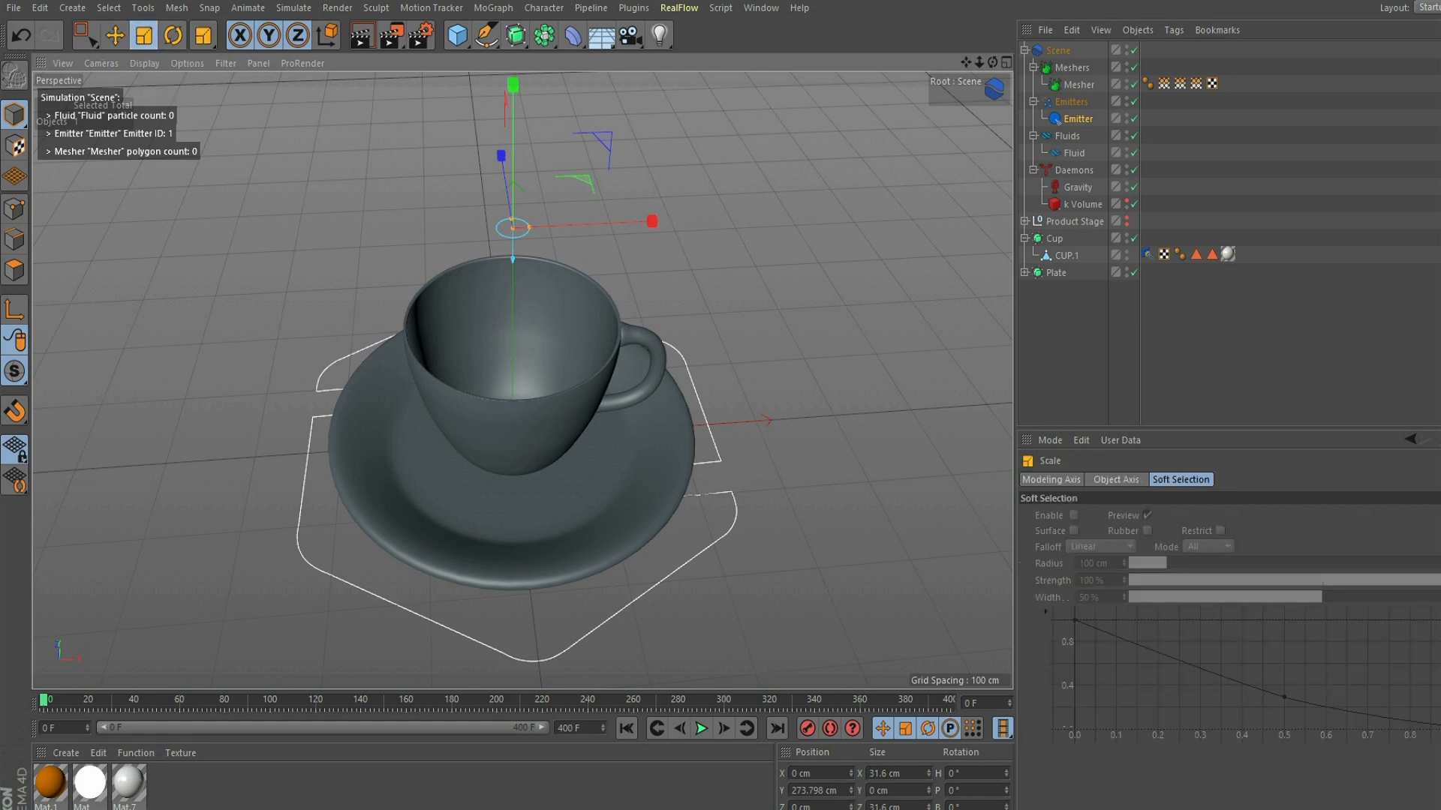
{"action": "left_click_drag", "start_coordinate": [751, 247], "coordinate": [657, 247]}
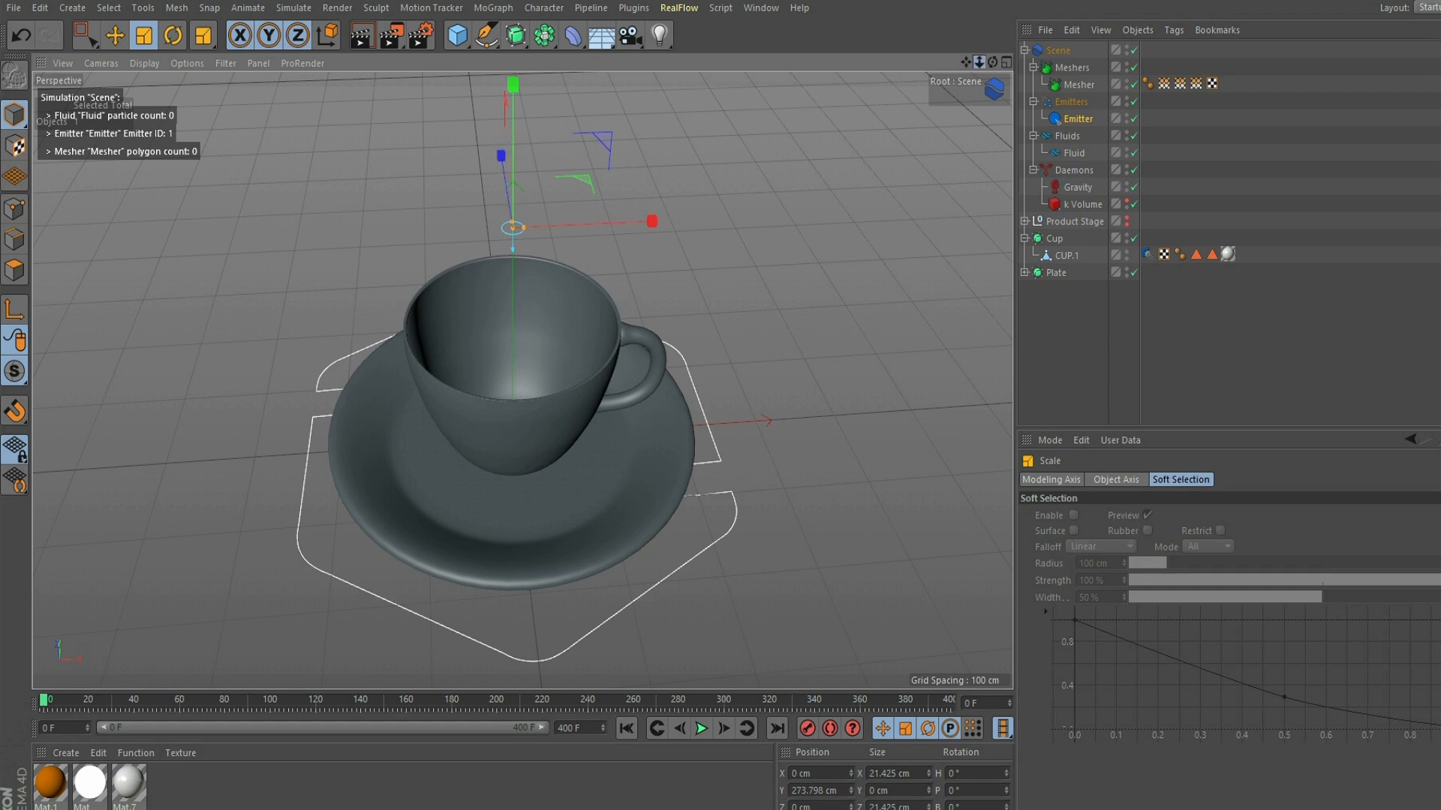
- Play the simulation and examine how the narrower stream fills the cup, looking down into it from a steeper angle
{"action": "scroll", "coordinate": [521, 381], "scroll_direction": "up", "scroll_amount": 5}
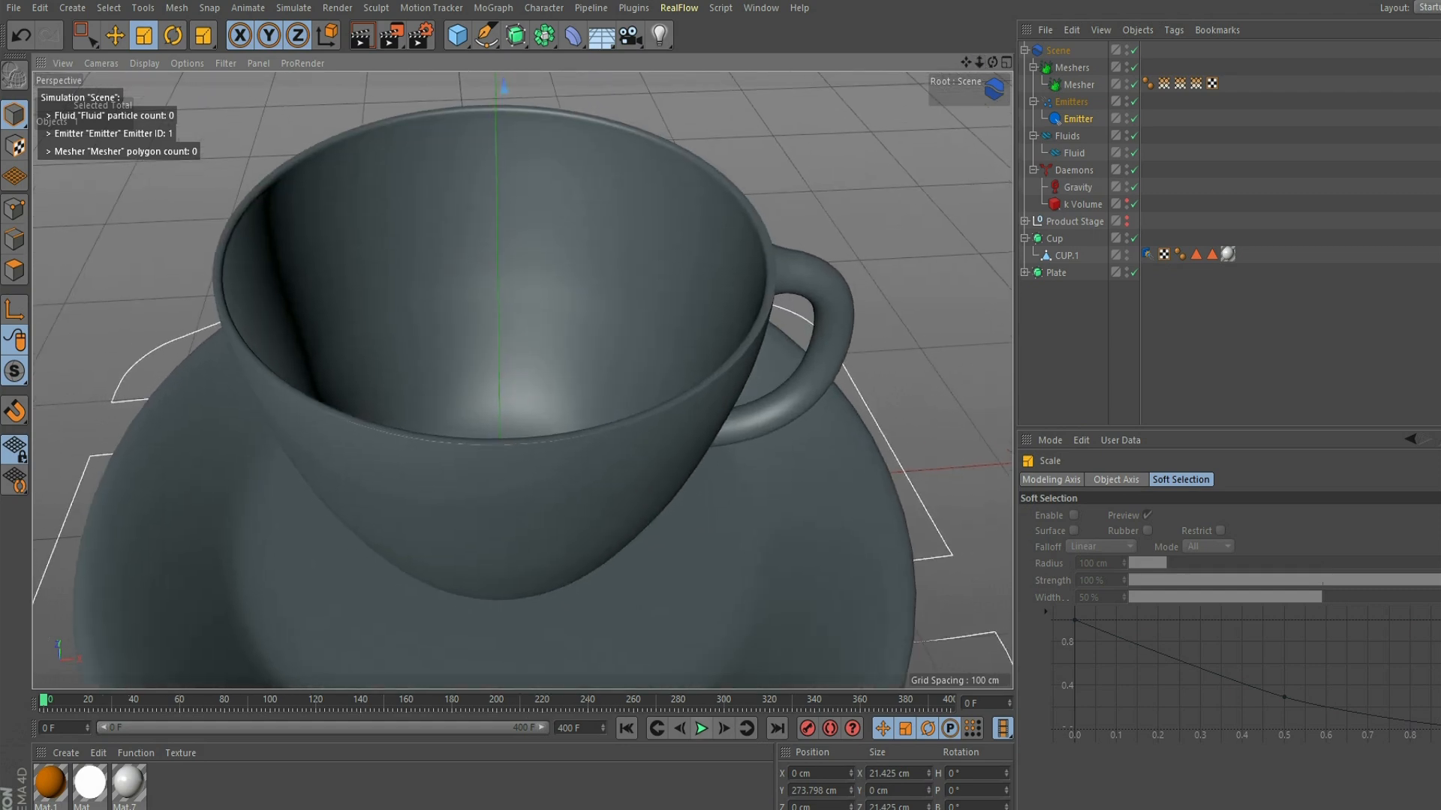
{"action": "left_click", "coordinate": [700, 728]}
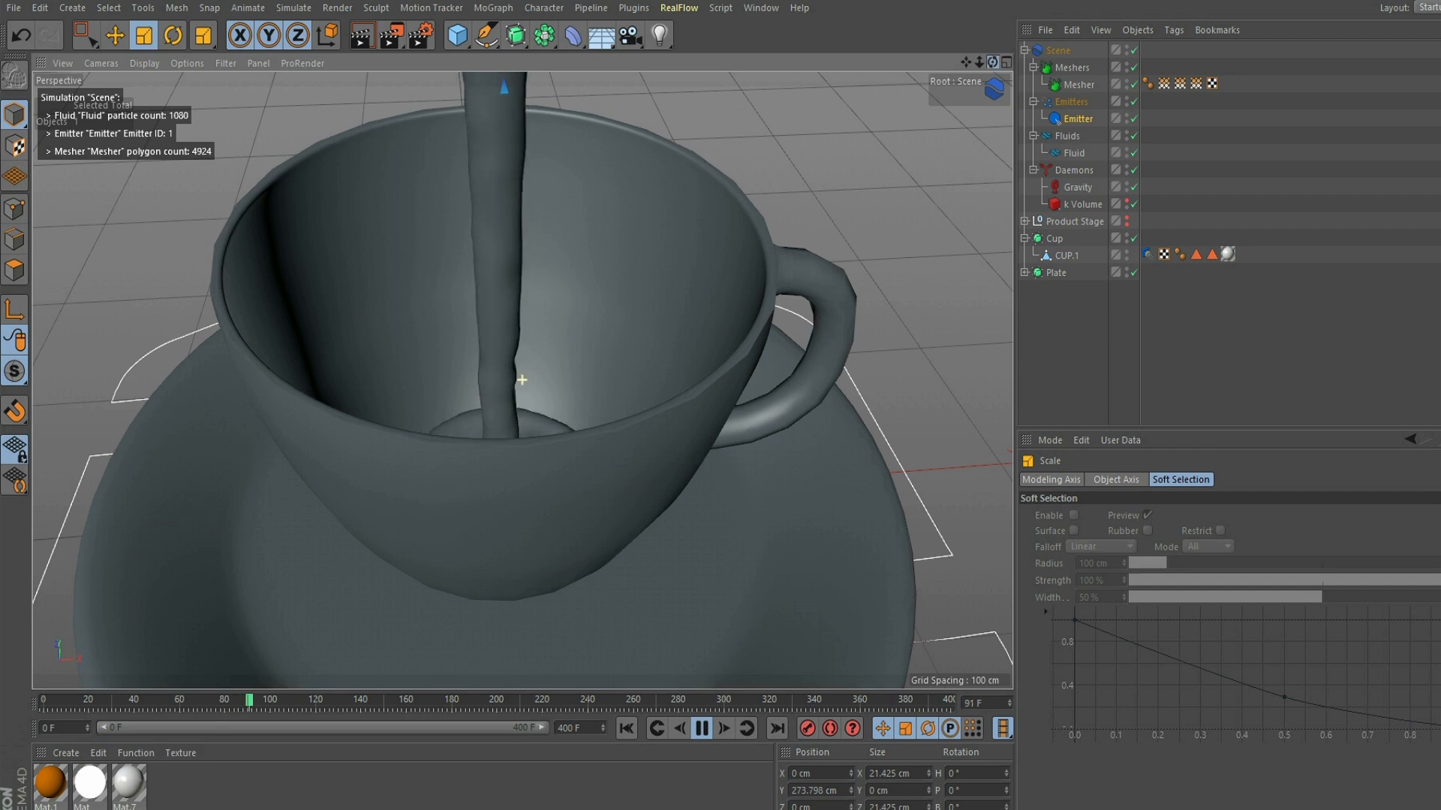
{"action": "right_click_drag", "start_coordinate": [992, 62], "coordinate": [1001, 62]}
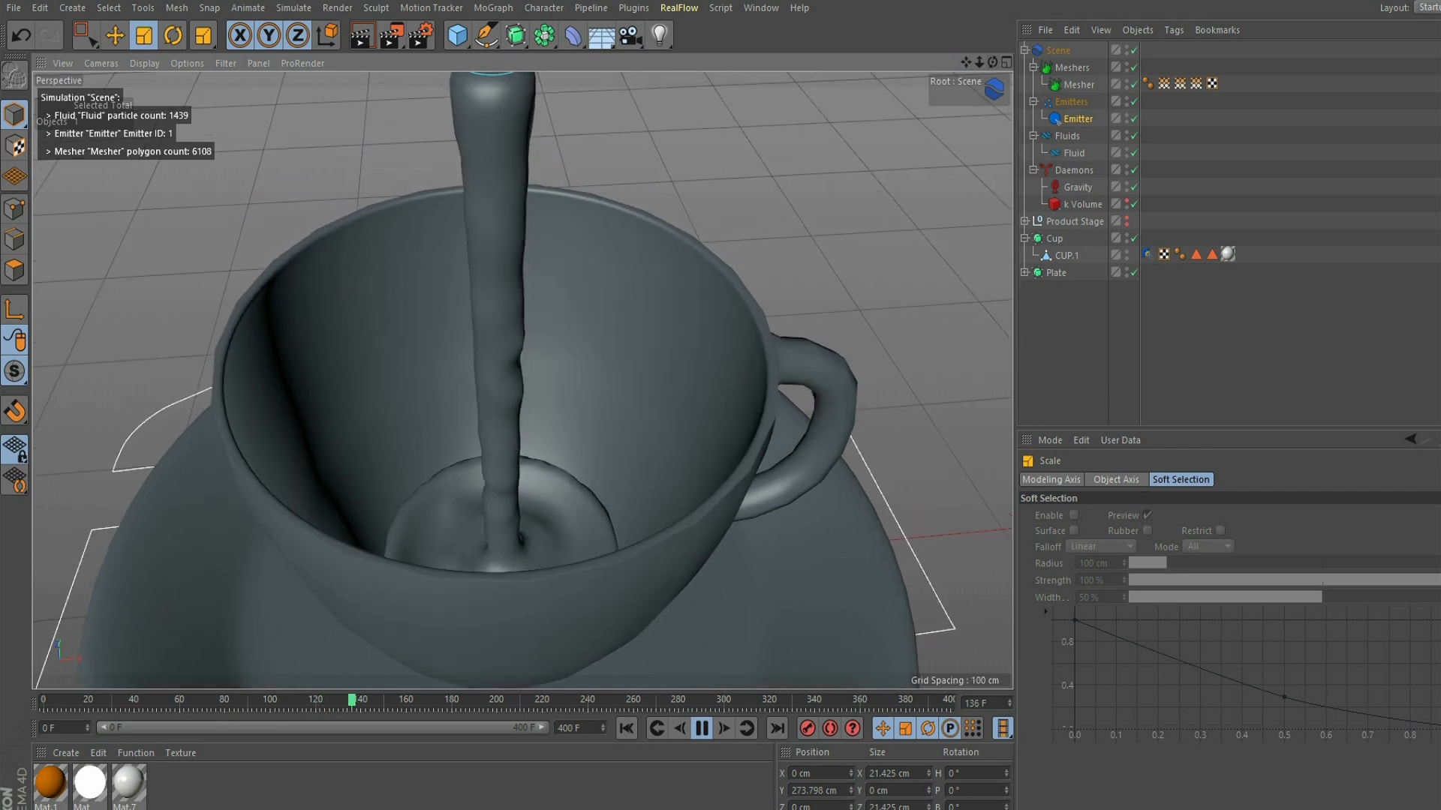
{"action": "key", "text": "F8"}
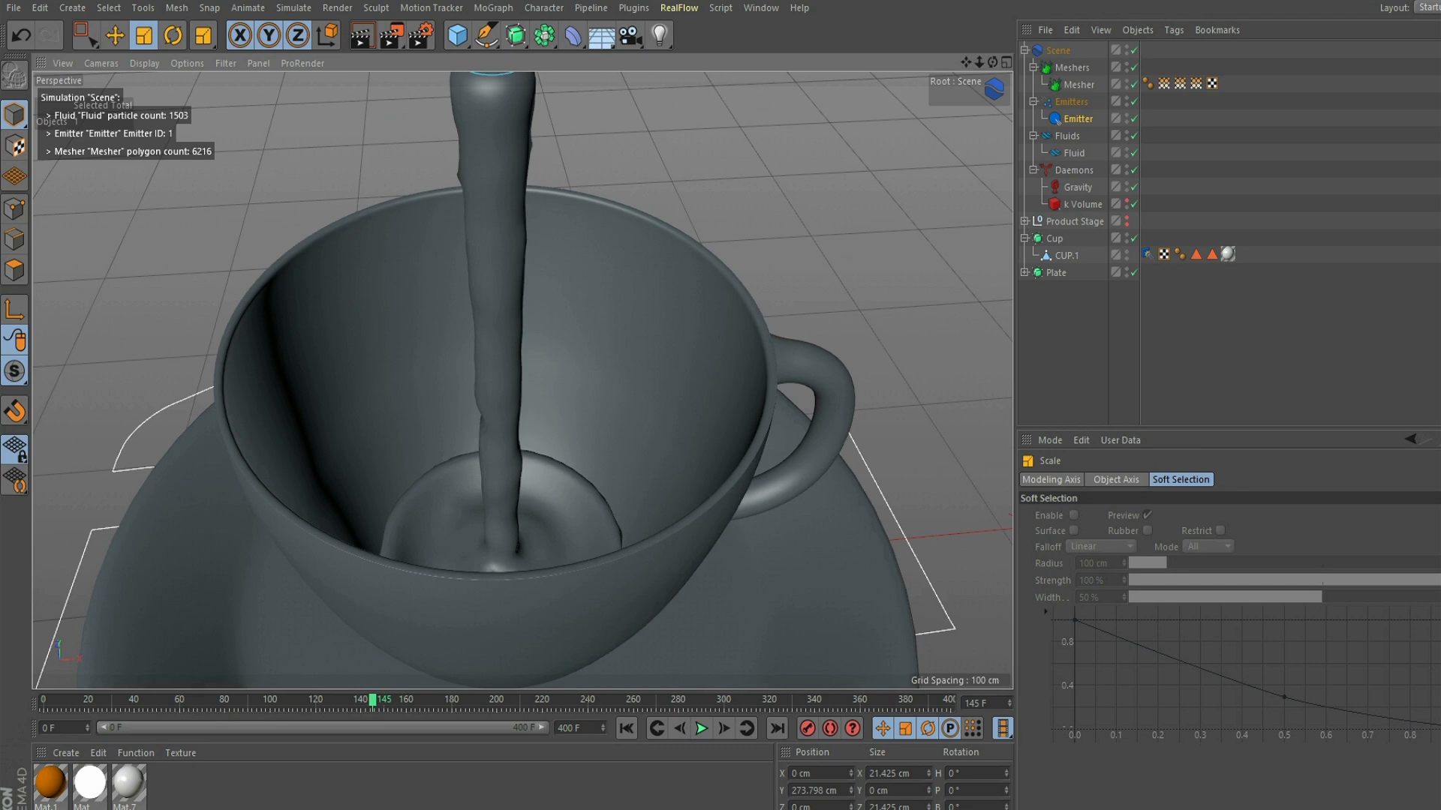
- Set the Fluid's viscosity to 4
{"action": "left_click", "coordinate": [1074, 153]}
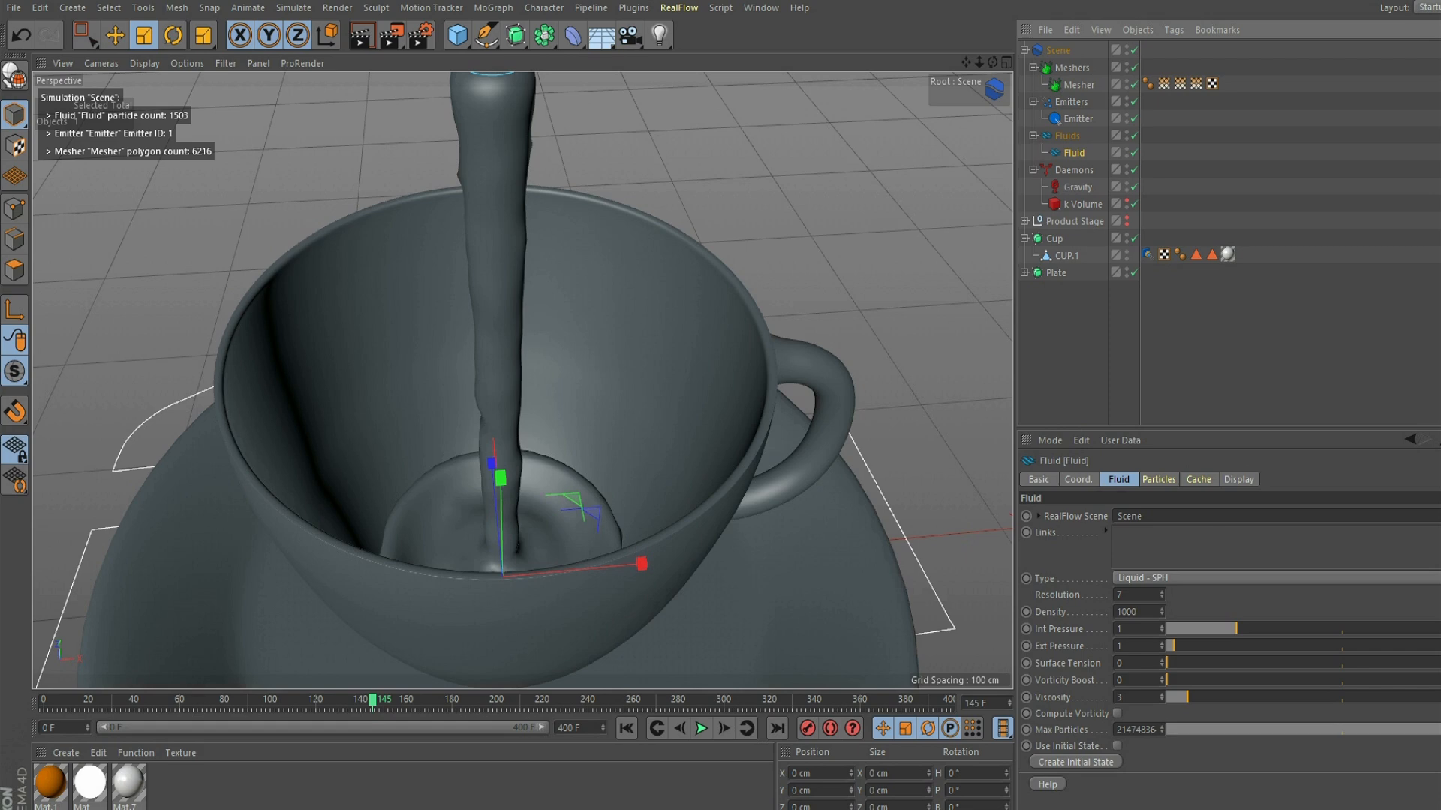
{"action": "double_click", "coordinate": [1125, 698]}
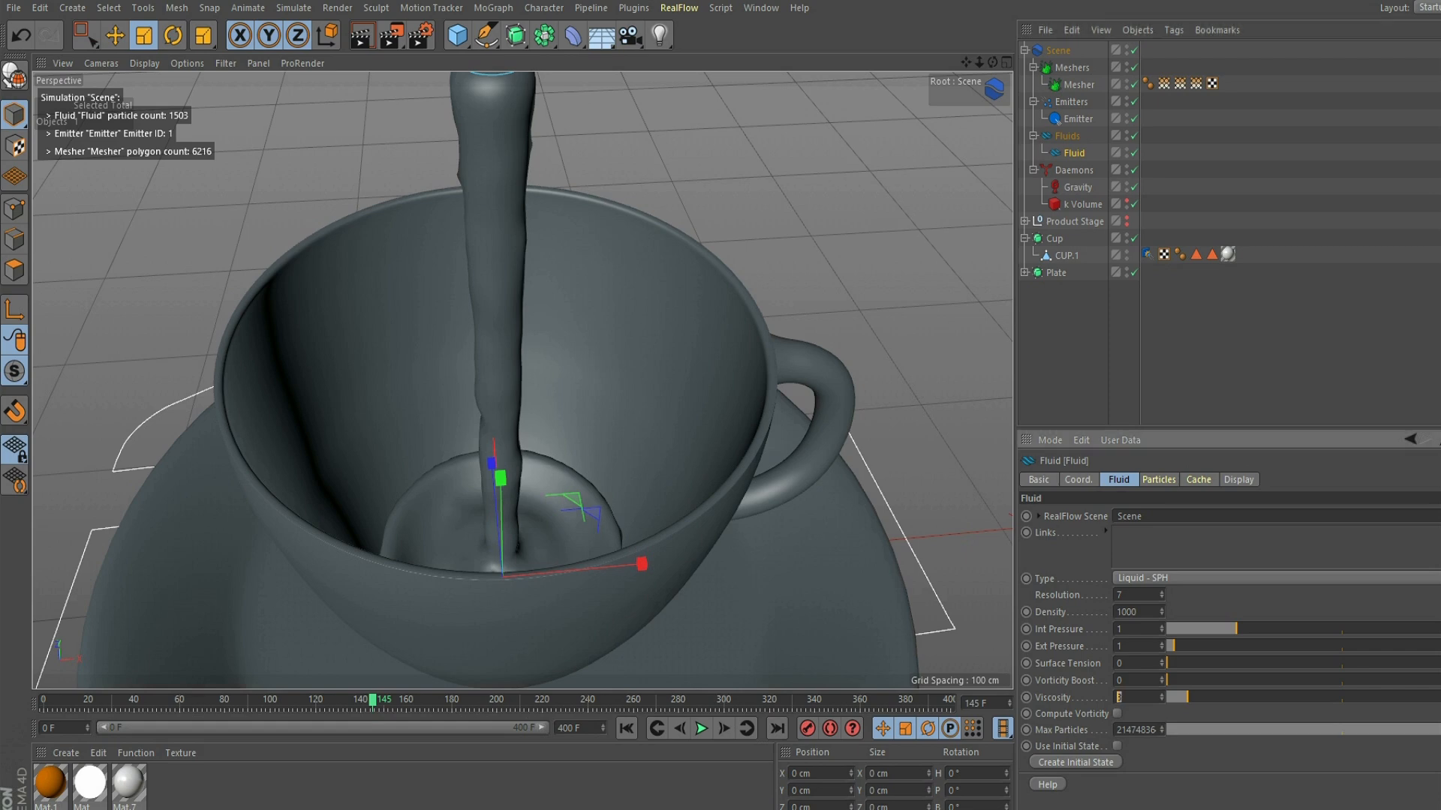
{"action": "type", "text": "47"}
{"action": "type", "text": "4"}
{"action": "key", "text": "Return"}
- Replay the simulation from the first frame to check the more viscous liquid, and rewind it
{"action": "left_click", "coordinate": [627, 728]}
{"action": "left_click", "coordinate": [702, 728]}
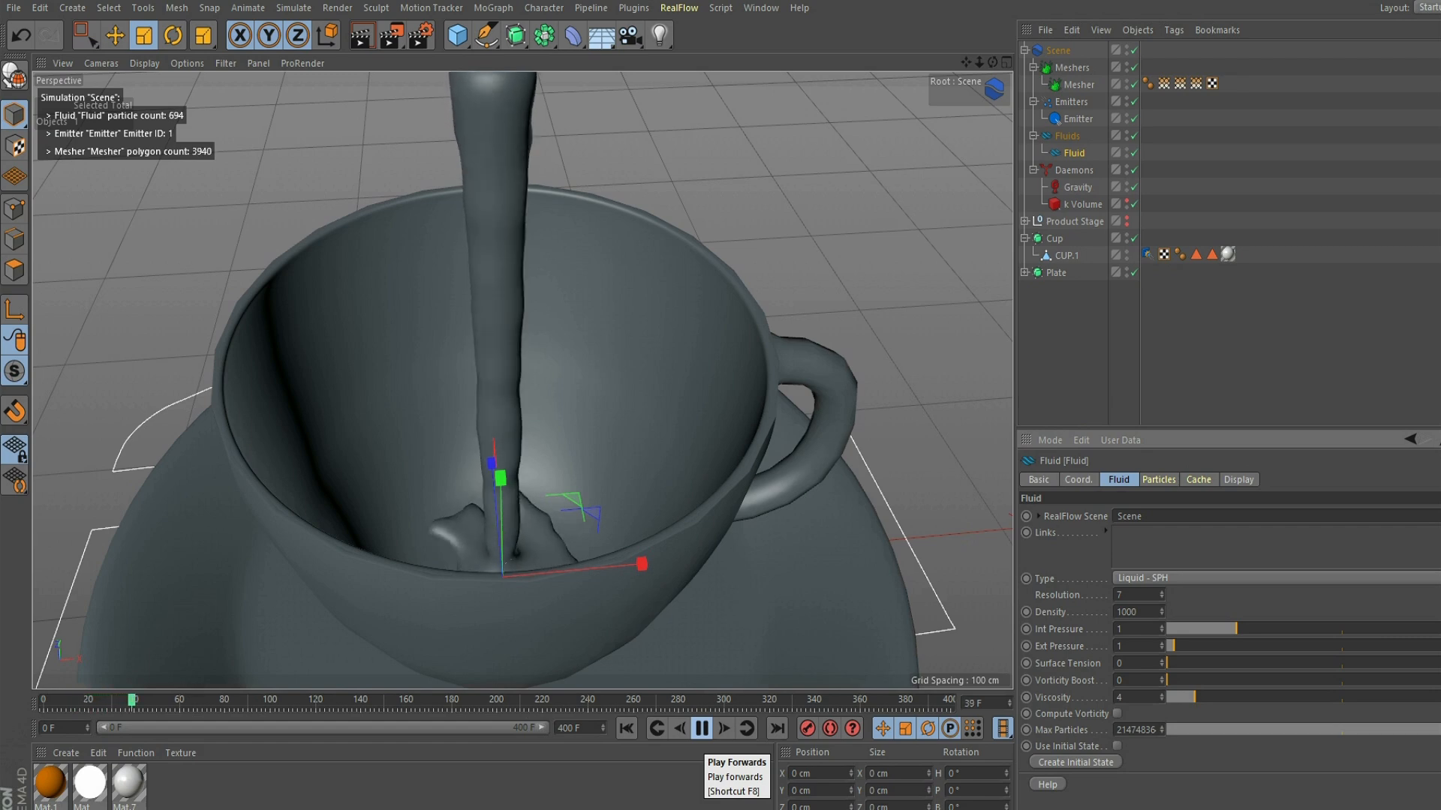
{"action": "left_click", "coordinate": [702, 728]}
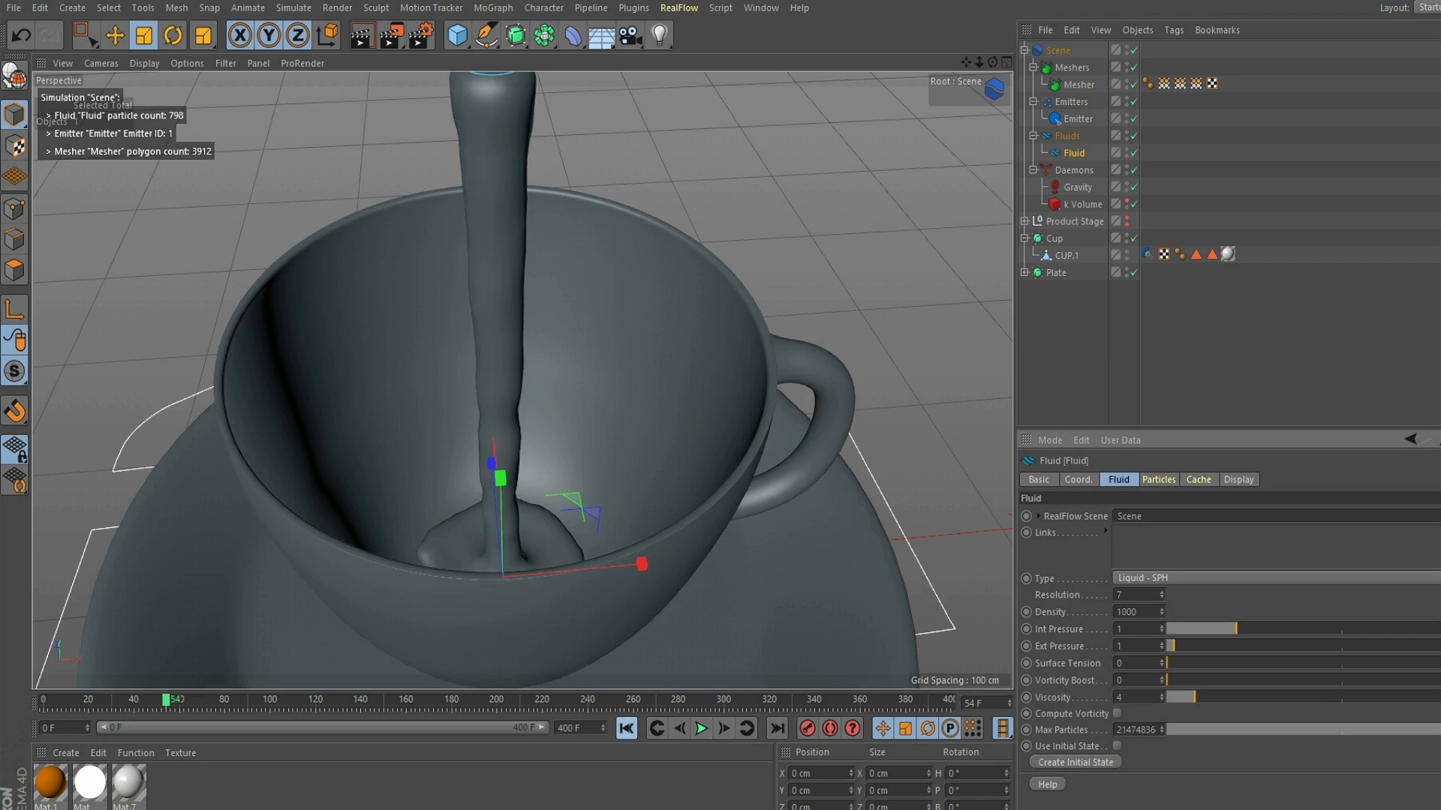
{"action": "left_click", "coordinate": [627, 729]}
- Set the Fluid's viscosity back to 3
{"action": "double_click", "coordinate": [1121, 698]}
{"action": "type", "text": "3"}
{"action": "key", "text": "Return"}
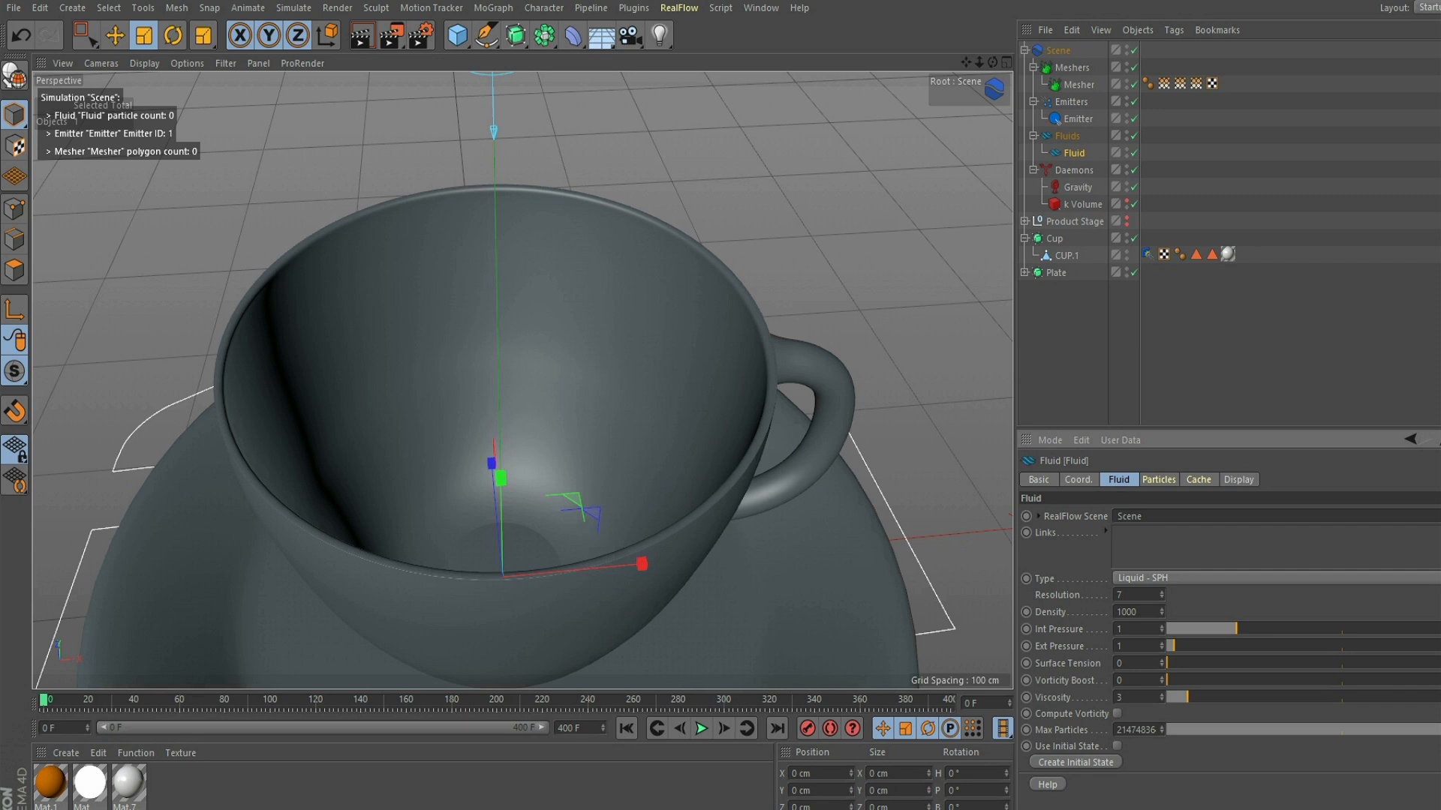
- Review the Fluid's particle settings and the Emitter's emission settings, and return to the Fluid's main properties
{"action": "left_click", "coordinate": [1159, 480]}
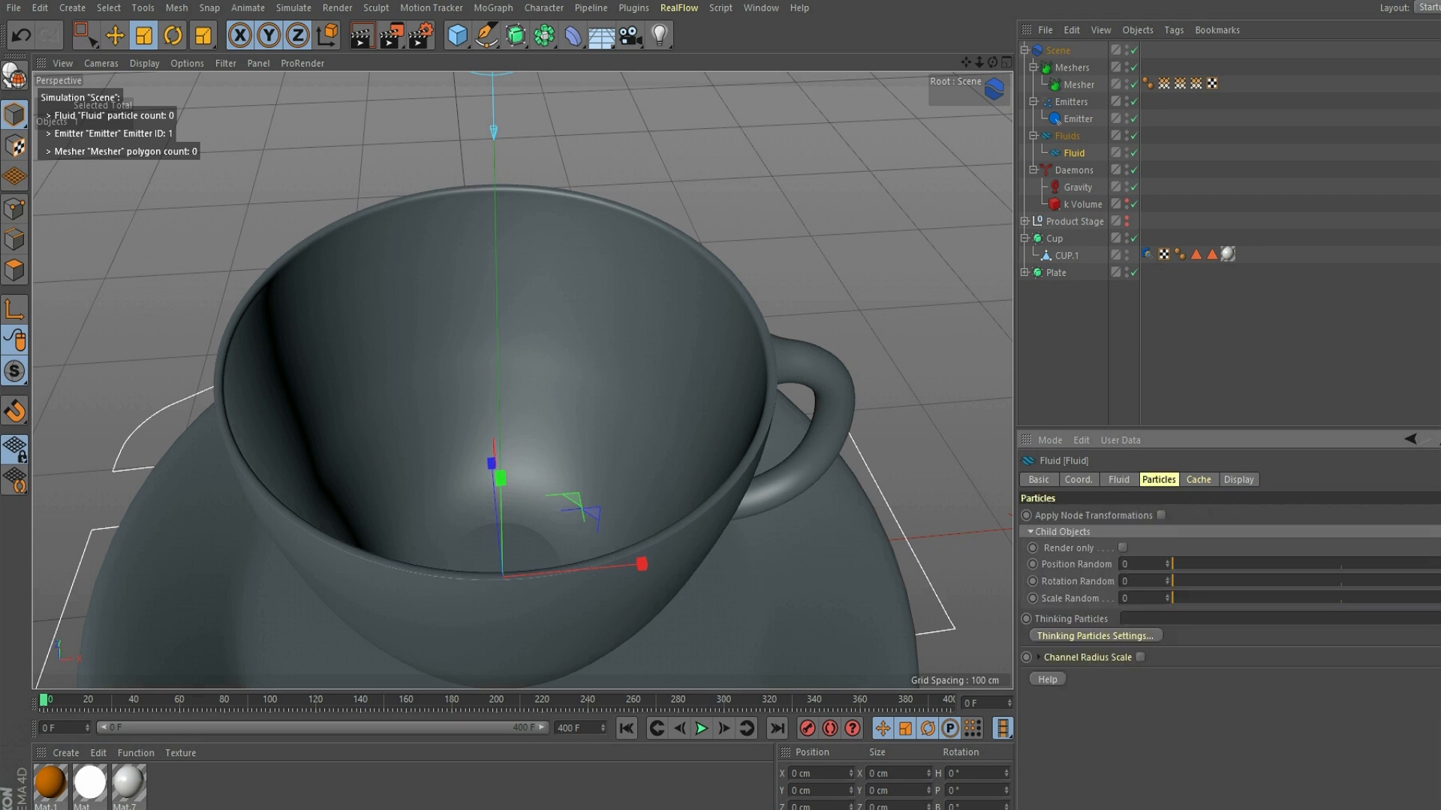
{"action": "left_click", "coordinate": [1078, 119]}
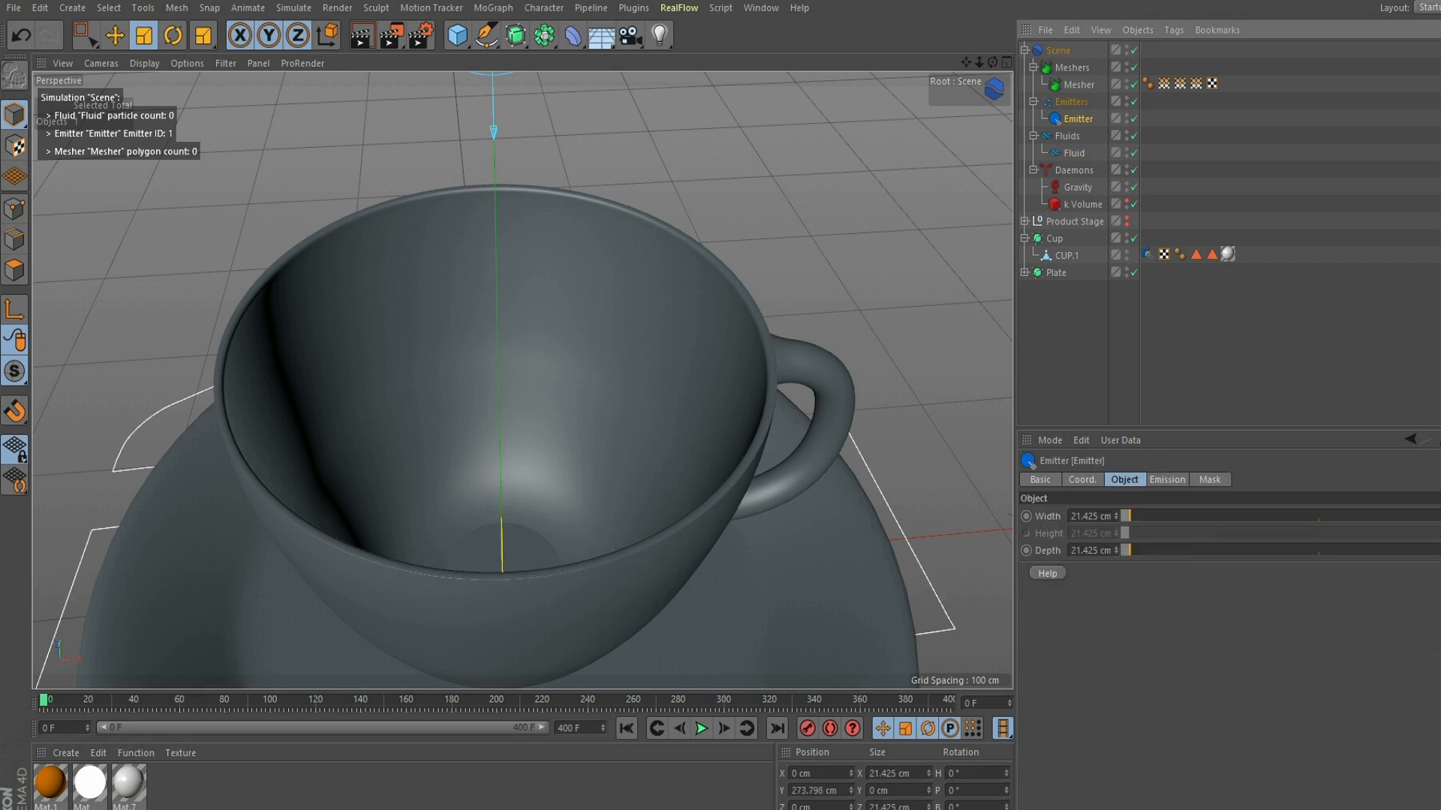
{"action": "left_click", "coordinate": [1167, 480]}
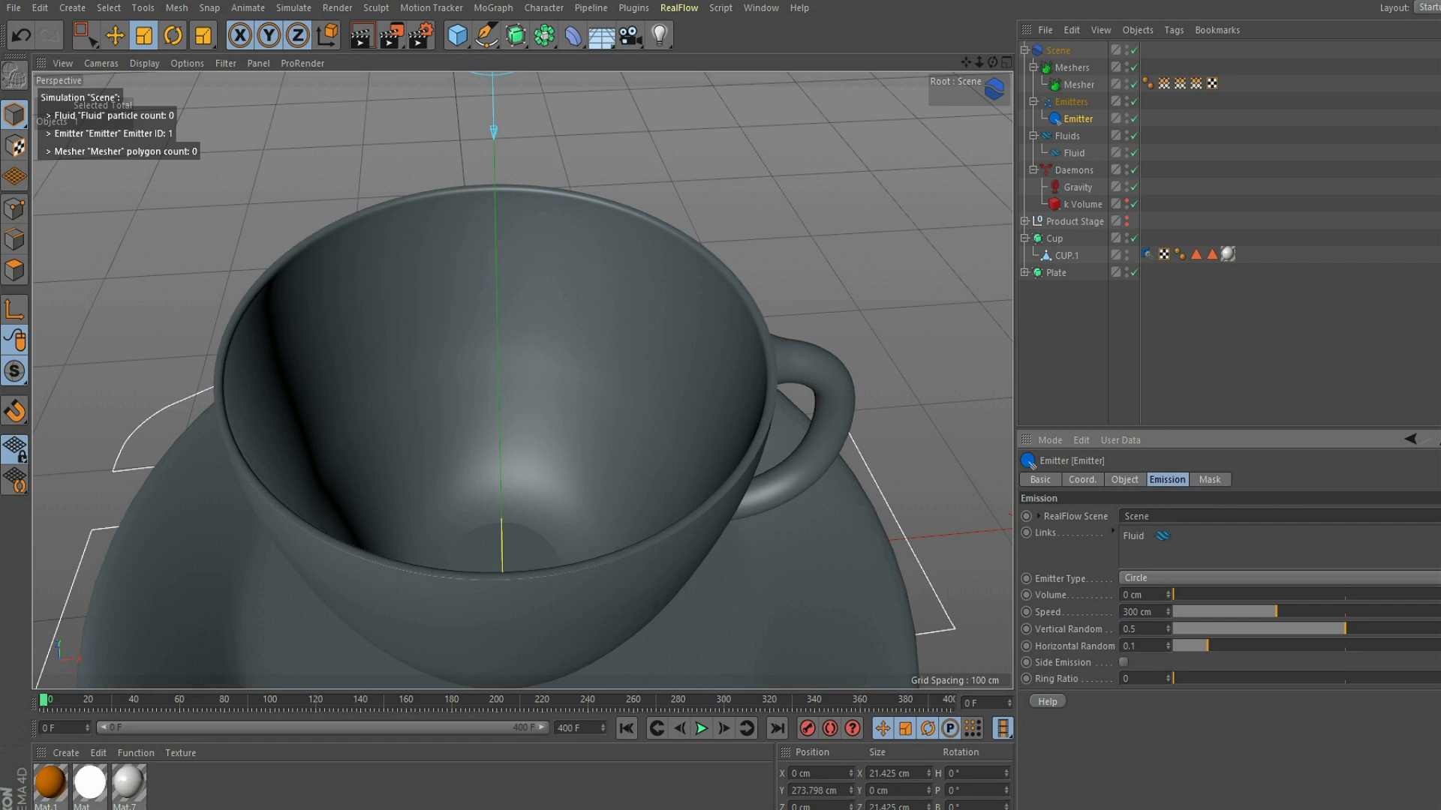
{"action": "left_click", "coordinate": [1074, 153]}
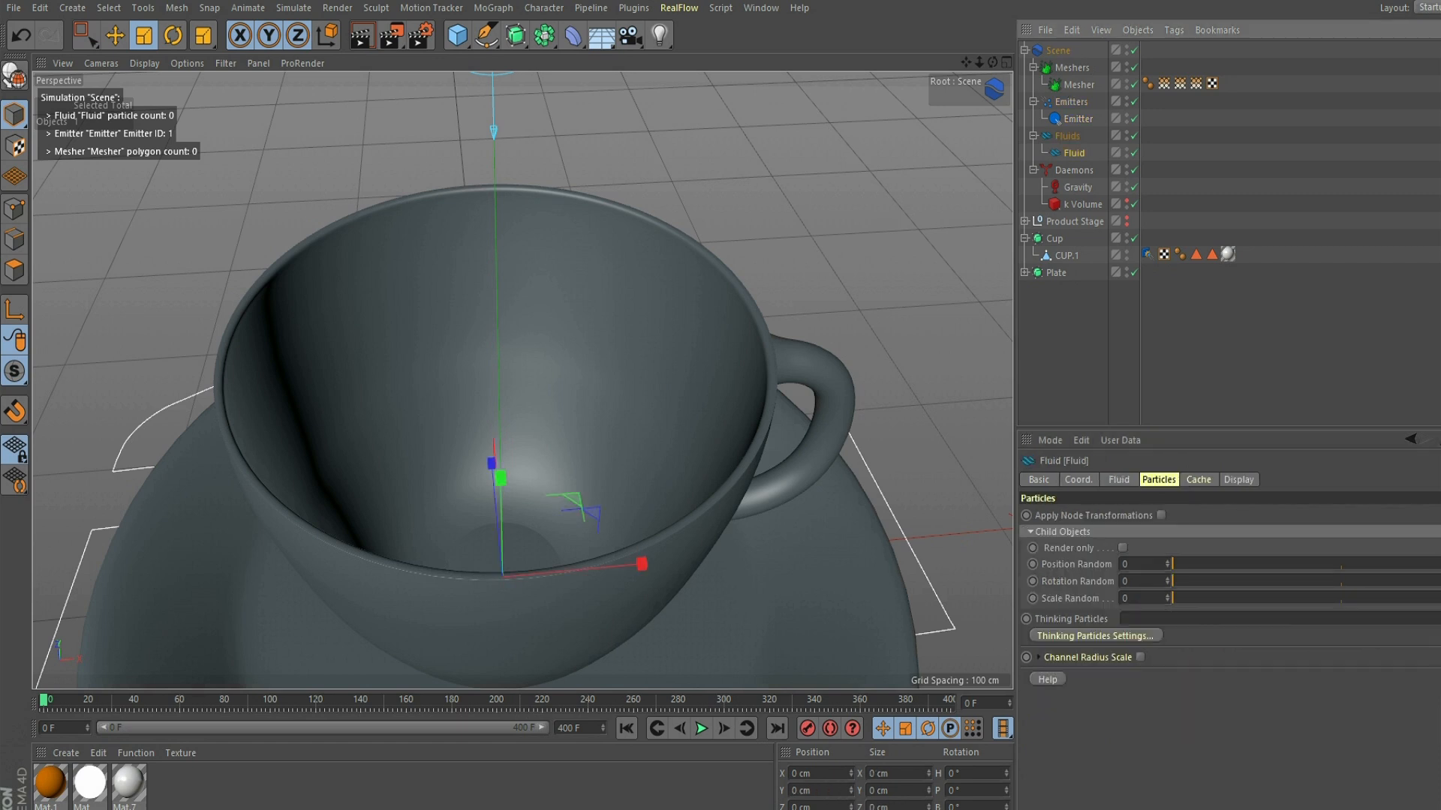
{"action": "left_click", "coordinate": [1118, 480]}
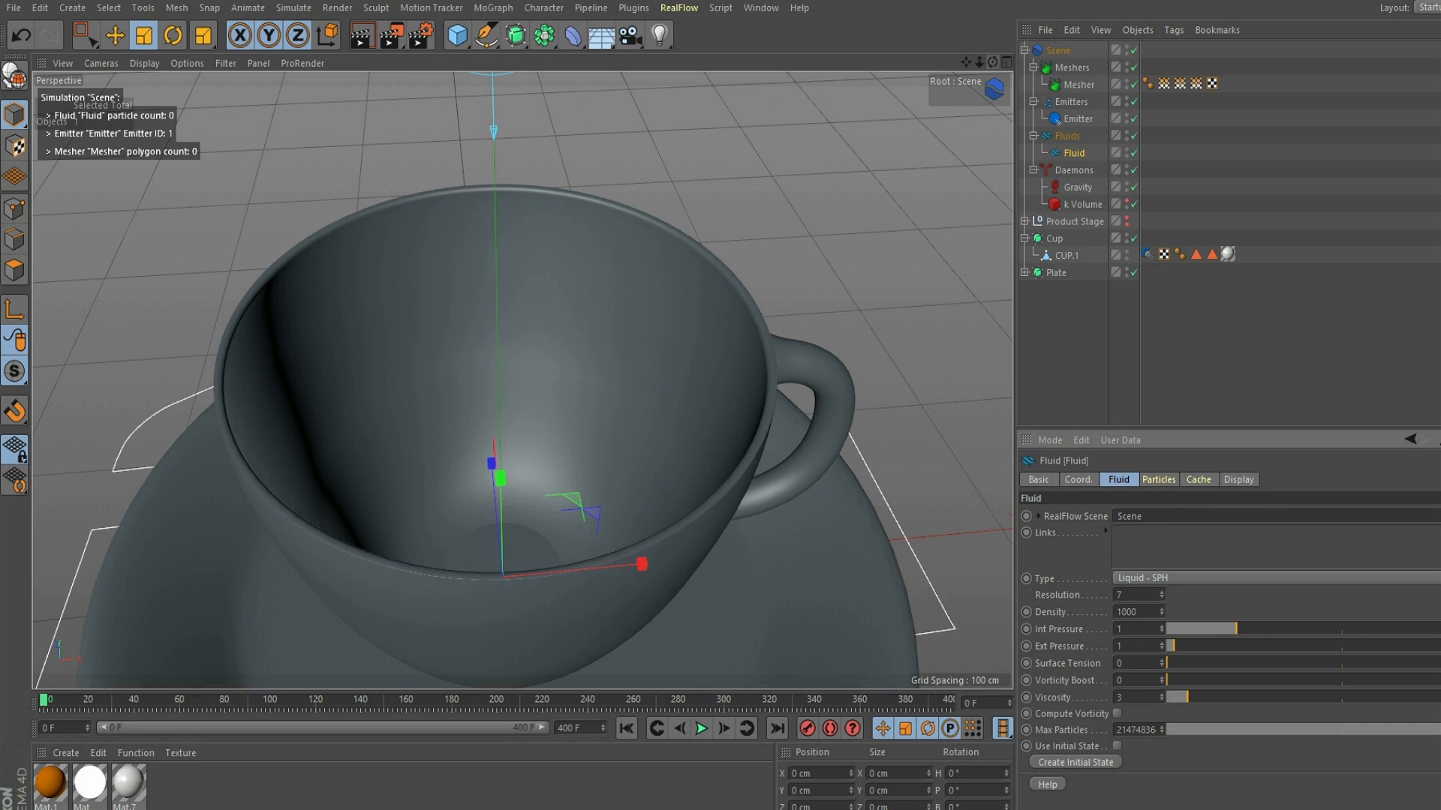
- Cache the simulation of the RealFlow Scene
{"action": "left_click_drag", "start_coordinate": [522, 380], "coordinate": [523, 346], "text": "alt"}
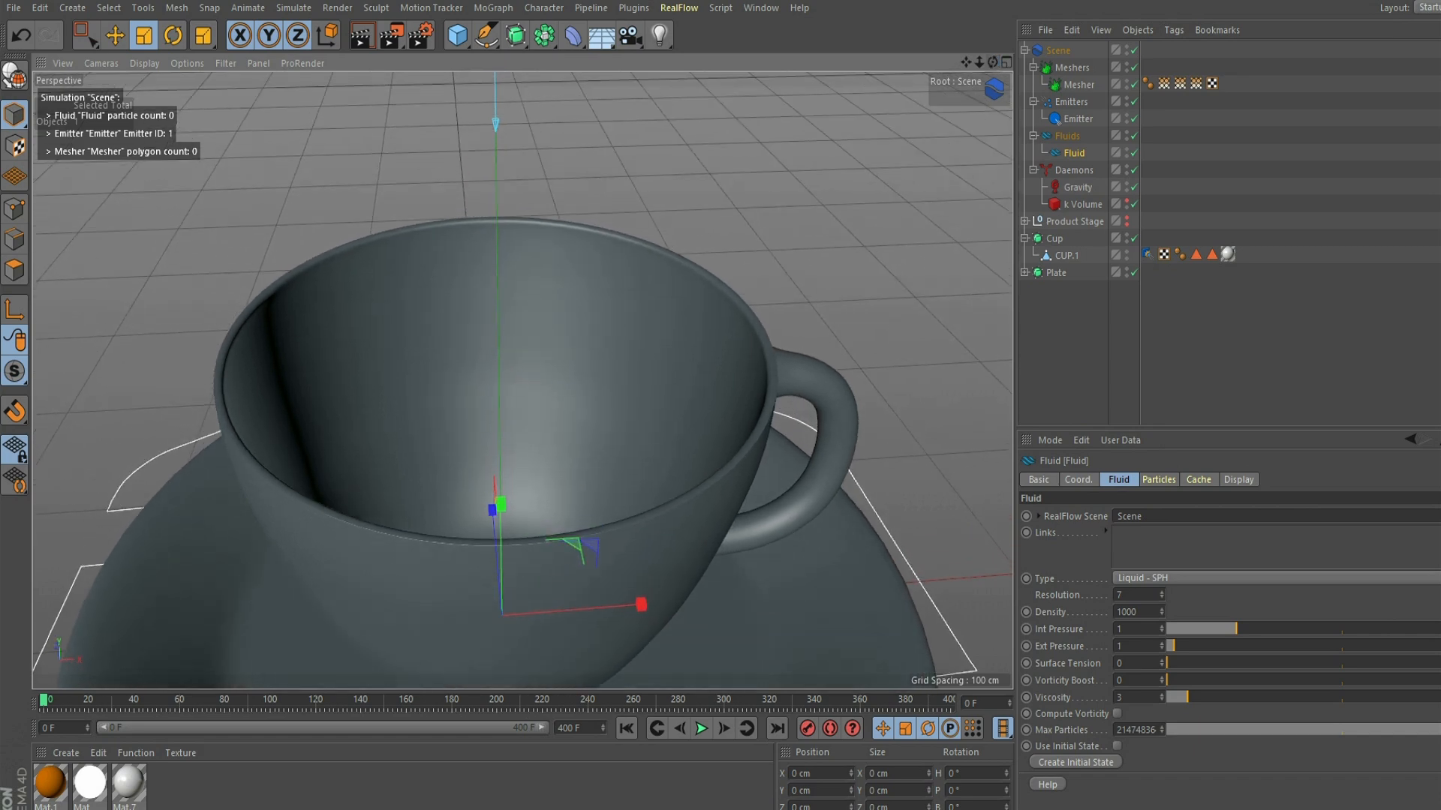
{"action": "left_click", "coordinate": [1058, 51]}
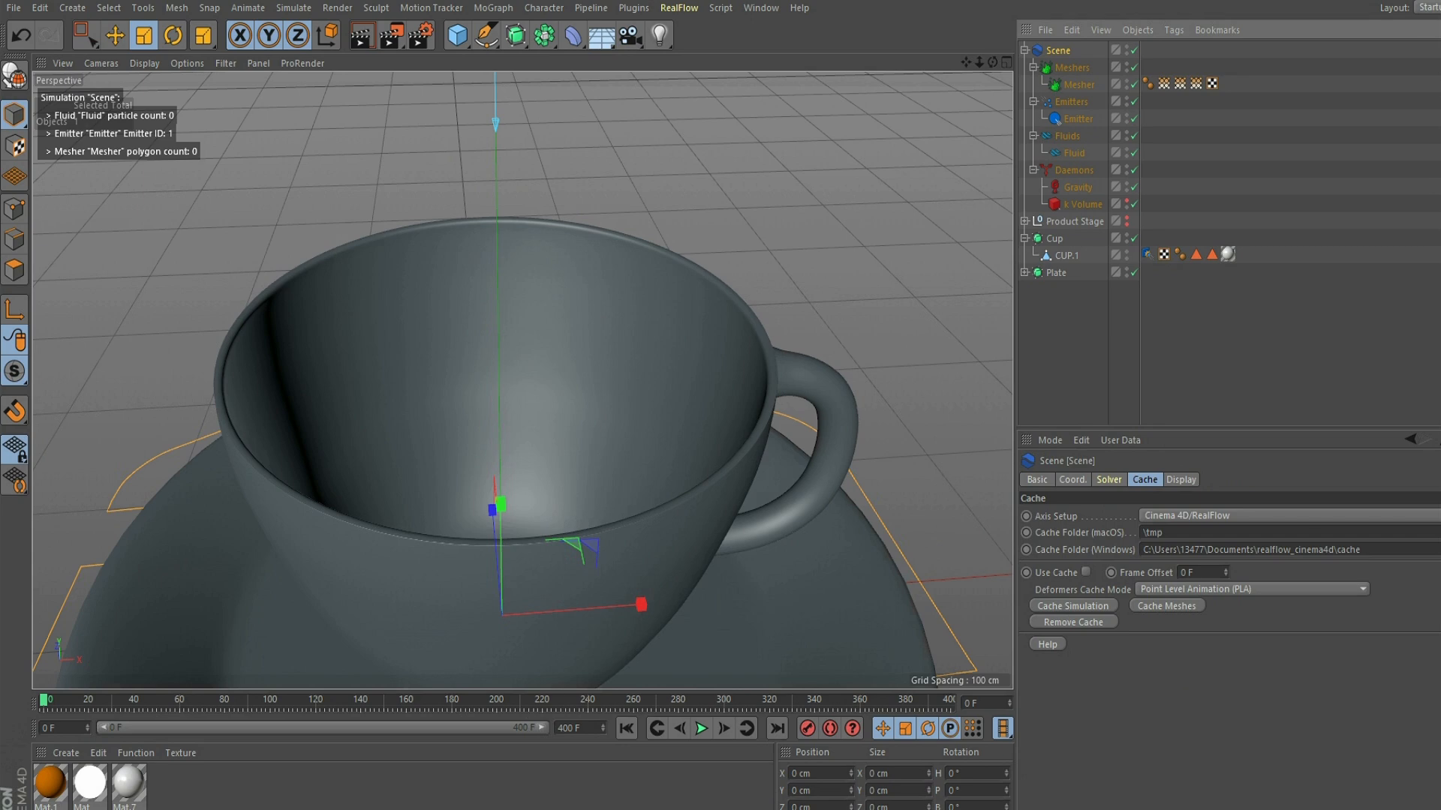
{"action": "left_click", "coordinate": [1073, 606]}
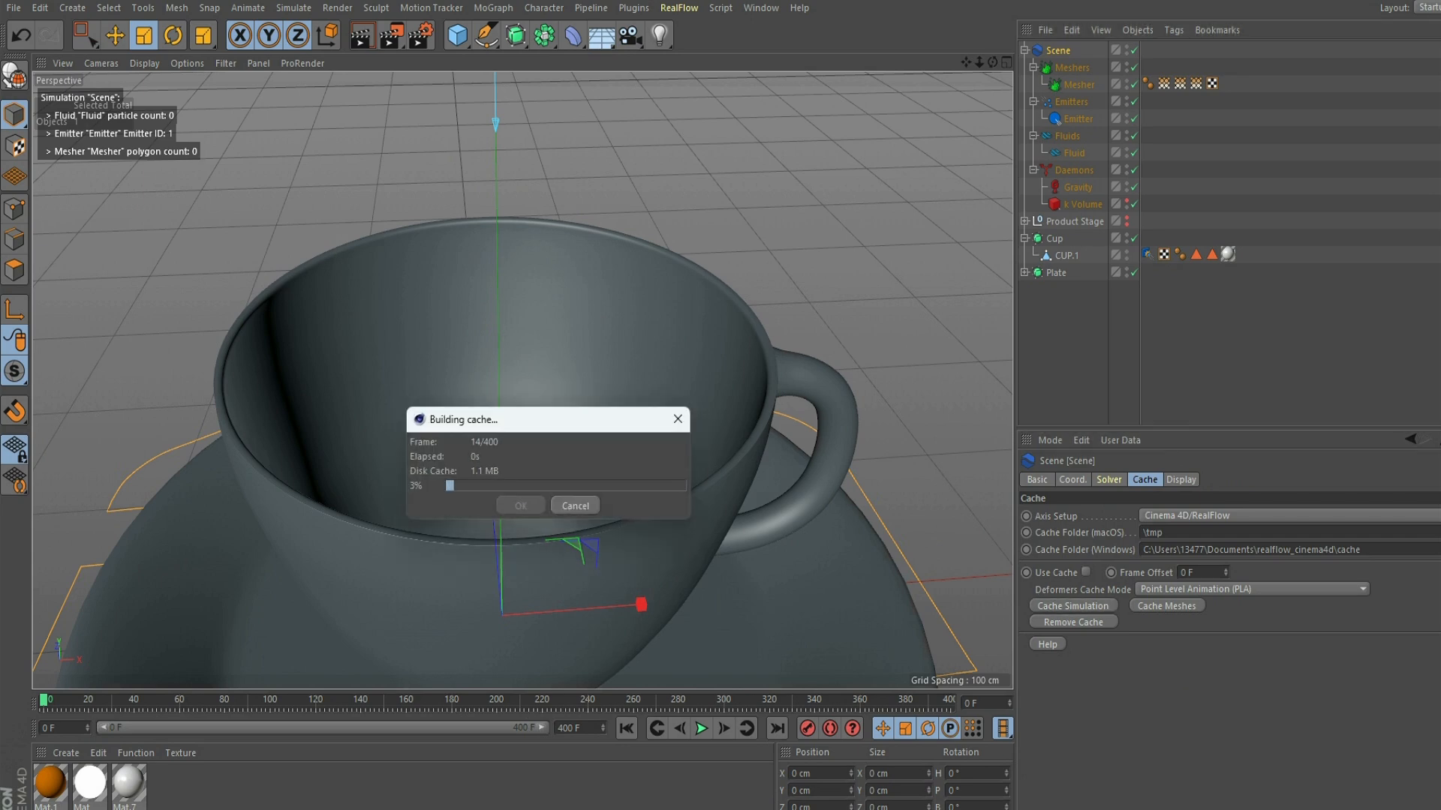